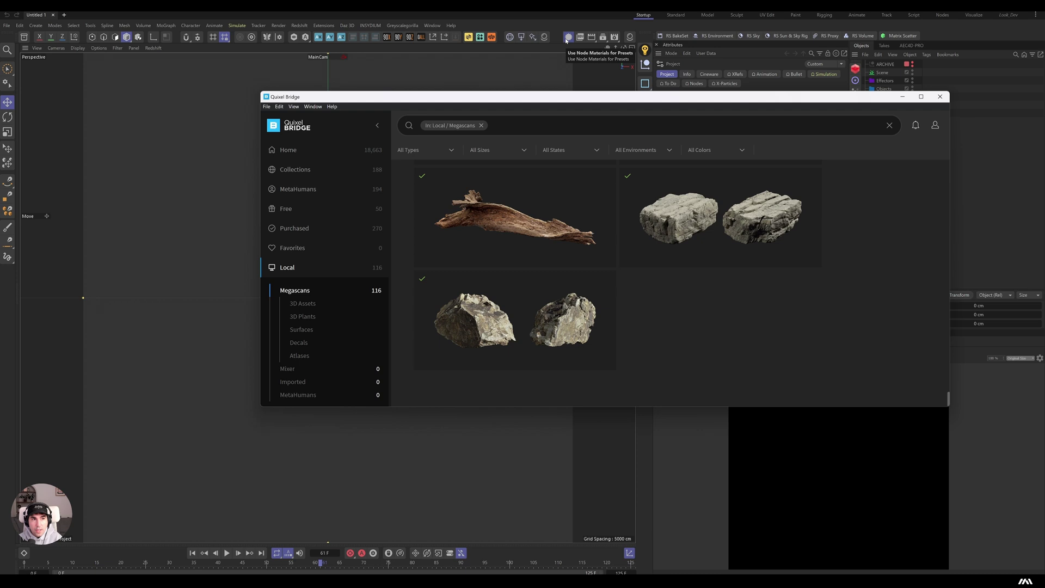
# Export the Old Tree Branch asset from Quixel Bridge into the Cinema 4D scene.
pyautogui.click(567, 38)
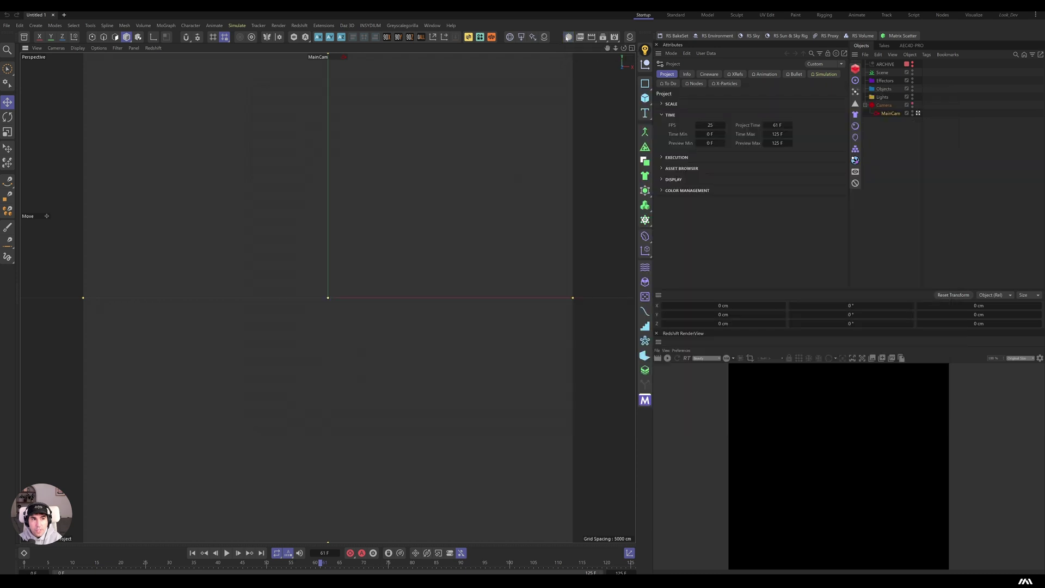
pyautogui.hotkey('alt', 'Tab')
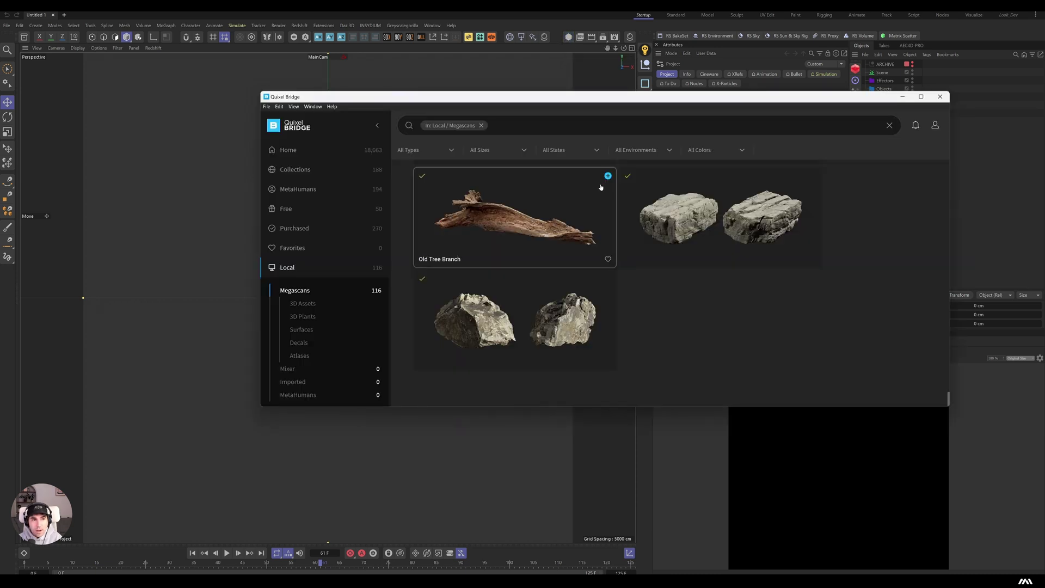
pyautogui.click(608, 177)
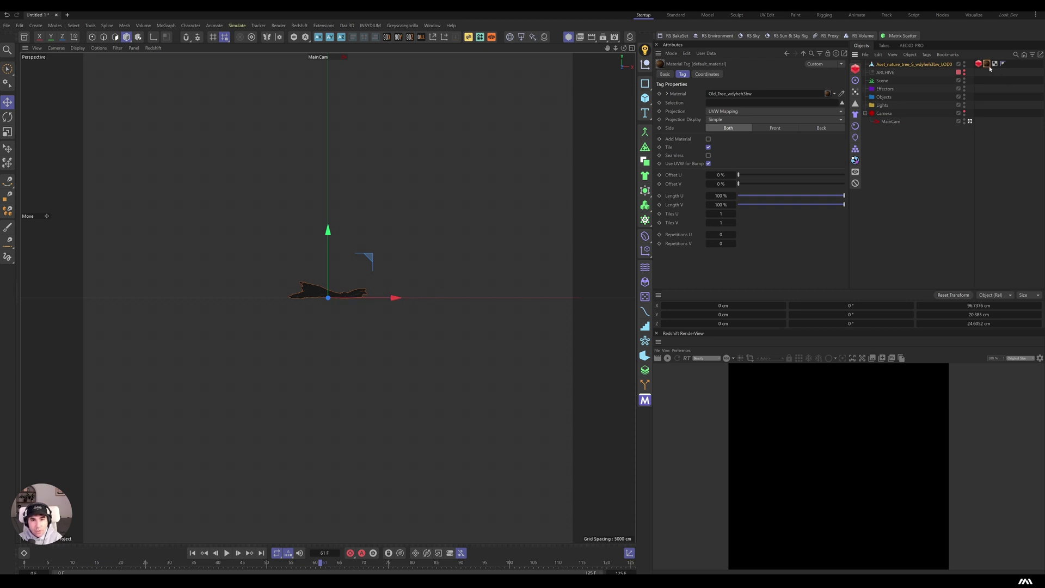
# Convert and replace all materials with Redshift nodes via Commander 'conv', then show the tree material's graph.
pyautogui.hotkey('shift', 'c')
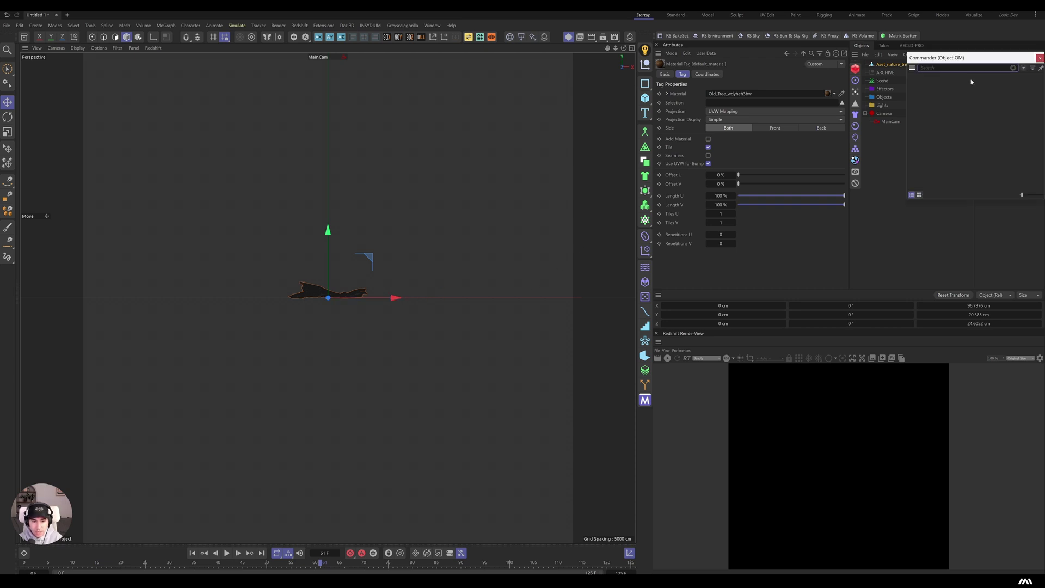
pyautogui.write('convert')
pyautogui.press('Down')
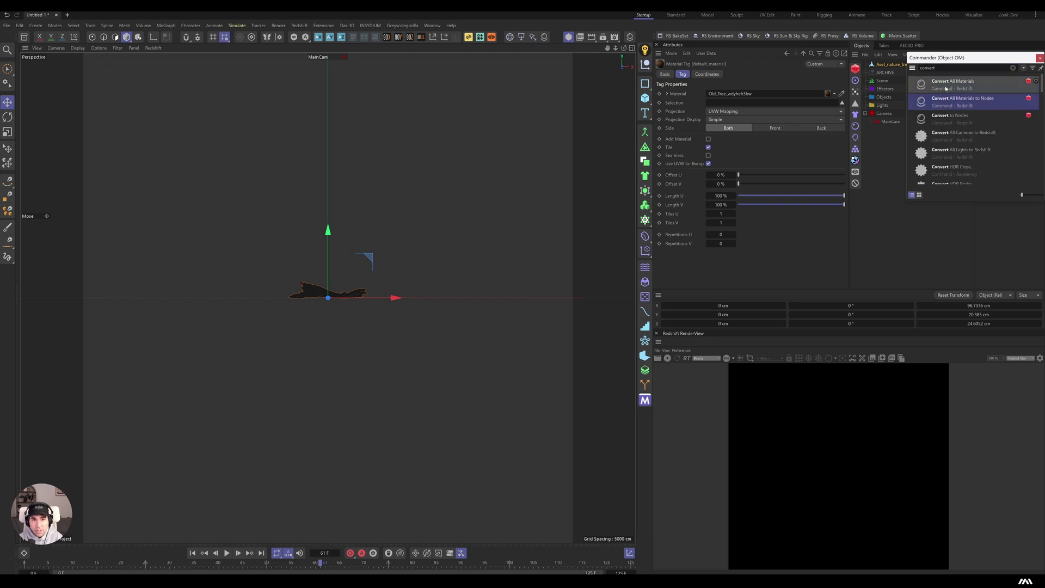
pyautogui.press('Return')
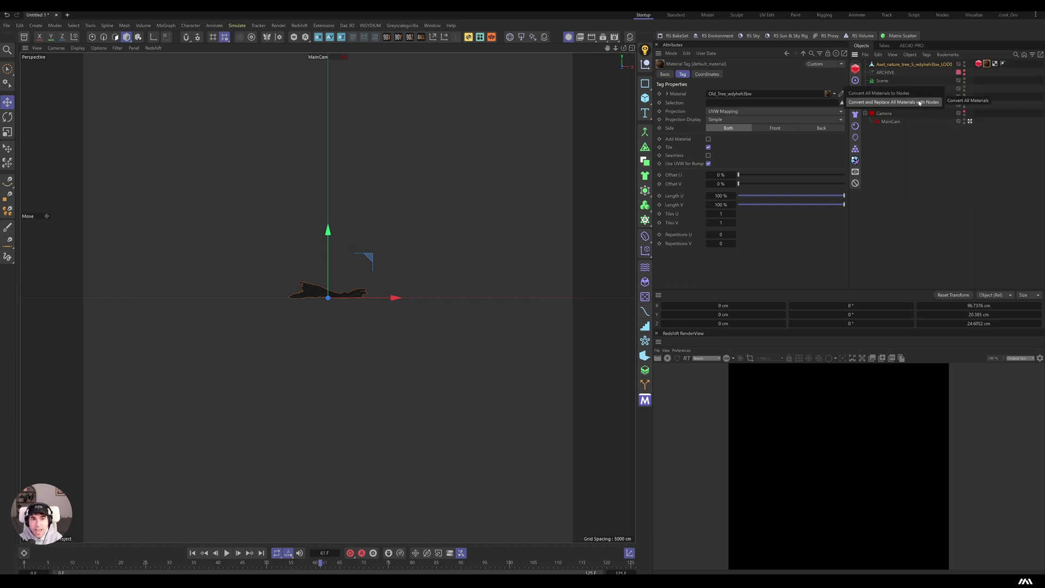
pyautogui.click(893, 102)
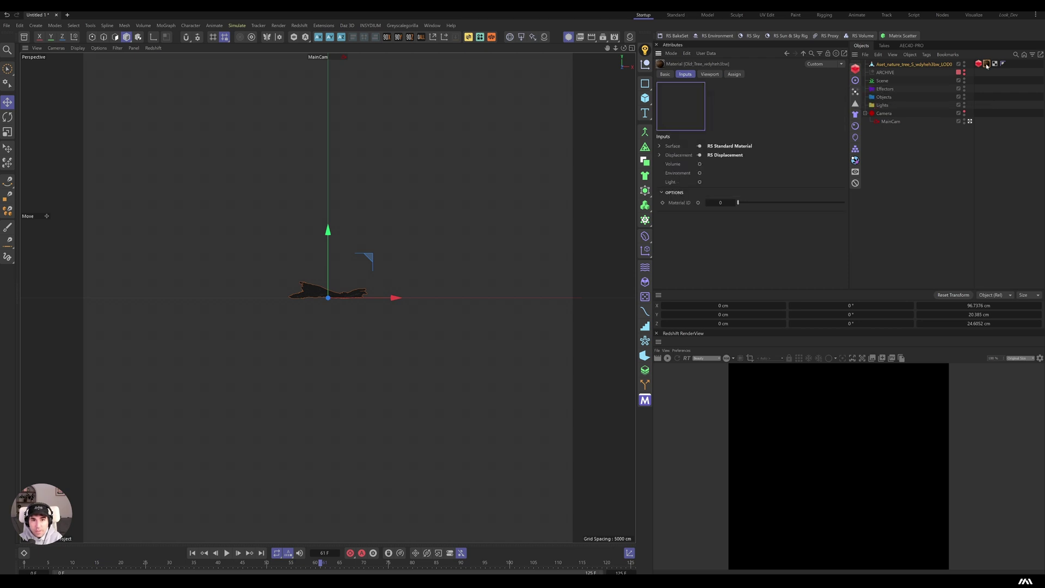
pyautogui.rightClick(701, 144)
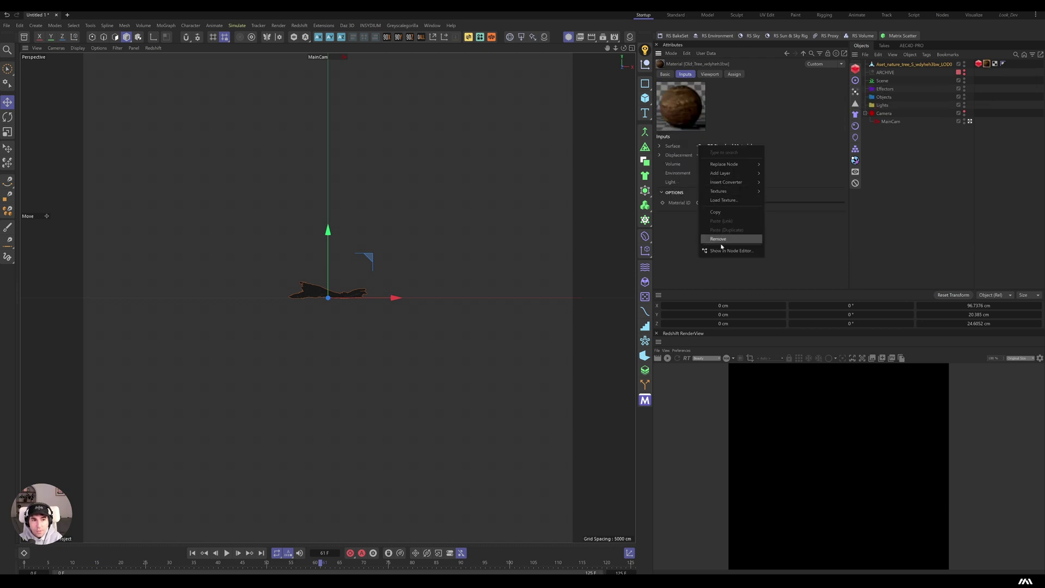
pyautogui.click(720, 249)
# Arrange the Albedo, Roughness, Normal, Bump and displacement nodes in the Node Editor.
pyautogui.moveTo(720, 250); pyautogui.dragTo(409, 185)
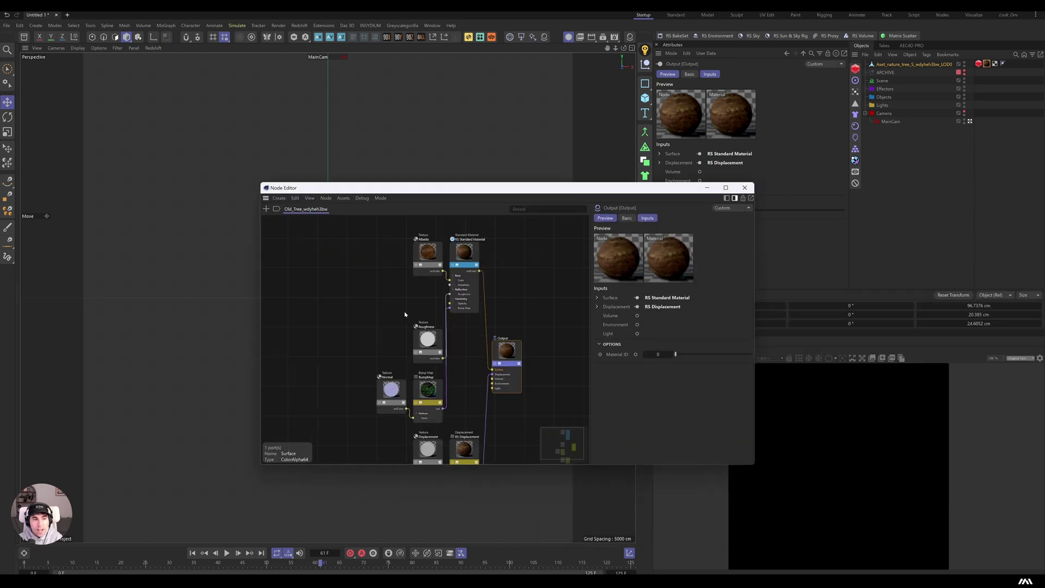
pyautogui.moveTo(420, 253); pyautogui.dragTo(349, 247)
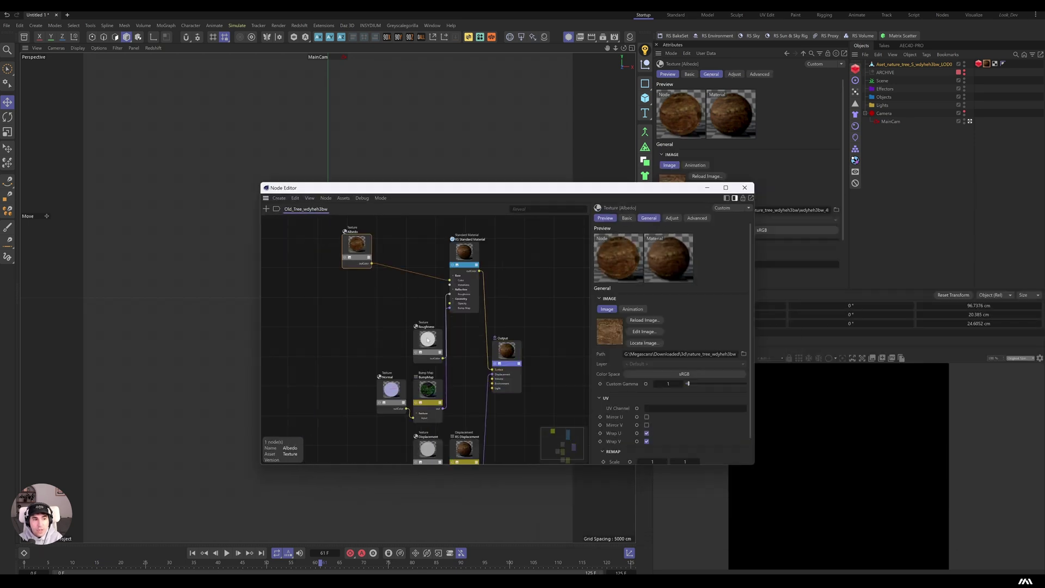
pyautogui.moveTo(433, 348); pyautogui.dragTo(360, 300)
pyautogui.moveTo(390, 387); pyautogui.dragTo(351, 338)
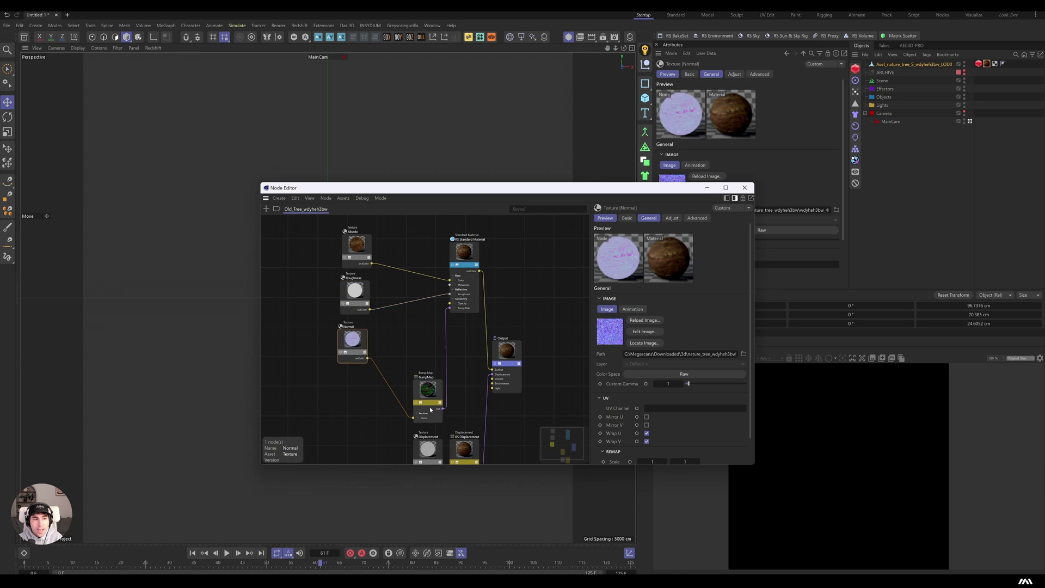
pyautogui.moveTo(427, 387); pyautogui.dragTo(399, 336)
pyautogui.scroll(-5, 429, 370)
pyautogui.moveTo(456, 418); pyautogui.dragTo(468, 480)
pyautogui.scroll(4, 423, 386)
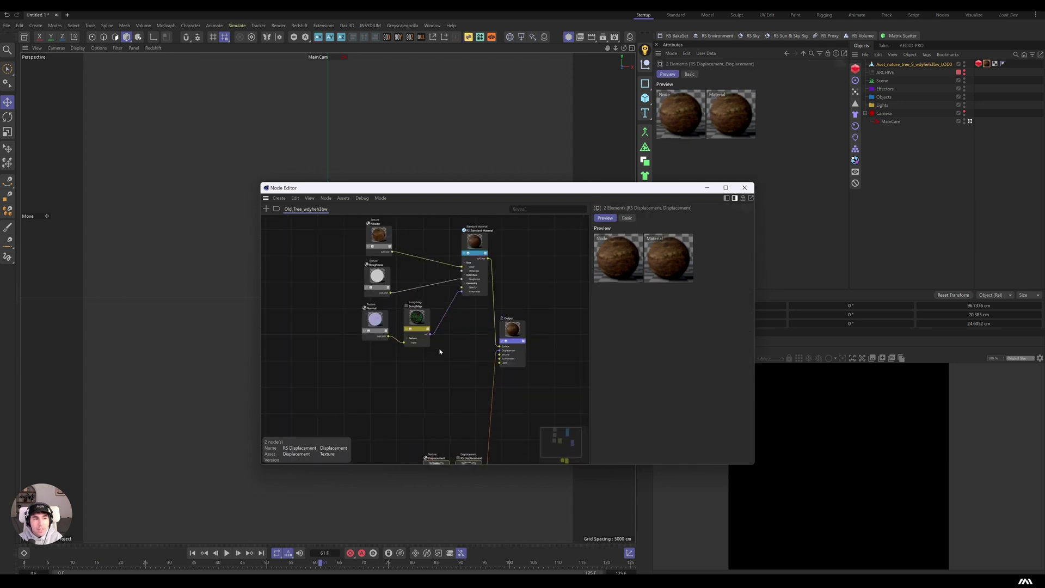
pyautogui.scroll(-4, 374, 230)
# Group the five surface nodes into a scaffold named Wood and close the Node Editor.
pyautogui.moveTo(360, 231); pyautogui.dragTo(470, 306)
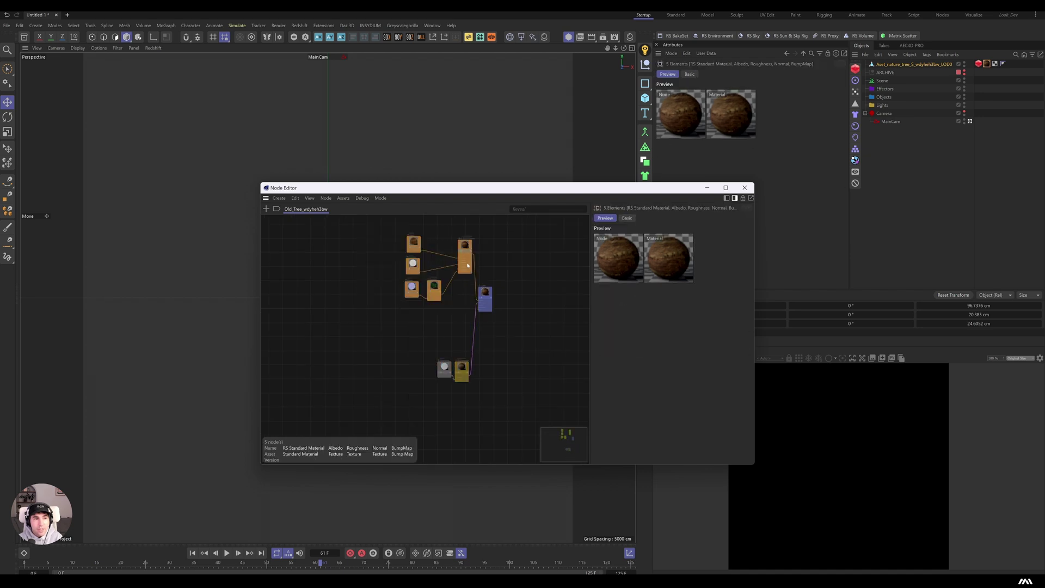
pyautogui.click(467, 266)
pyautogui.moveTo(382, 240); pyautogui.dragTo(475, 293)
pyautogui.moveTo(461, 259); pyautogui.dragTo(425, 265)
pyautogui.scroll(4, 424, 265)
pyautogui.moveTo(302, 370); pyautogui.dragTo(452, 234)
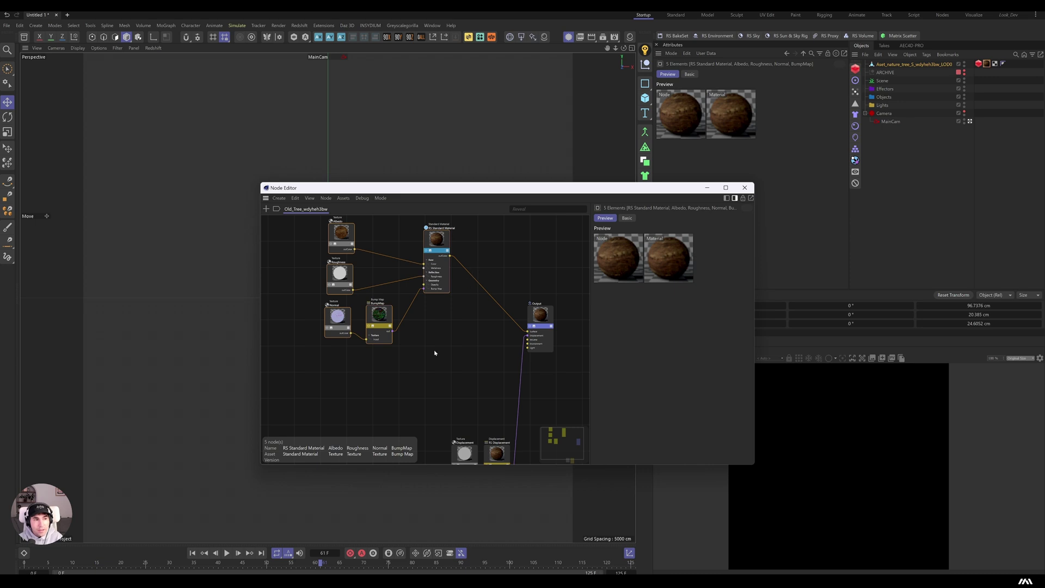
pyautogui.scroll(-5, 457, 381)
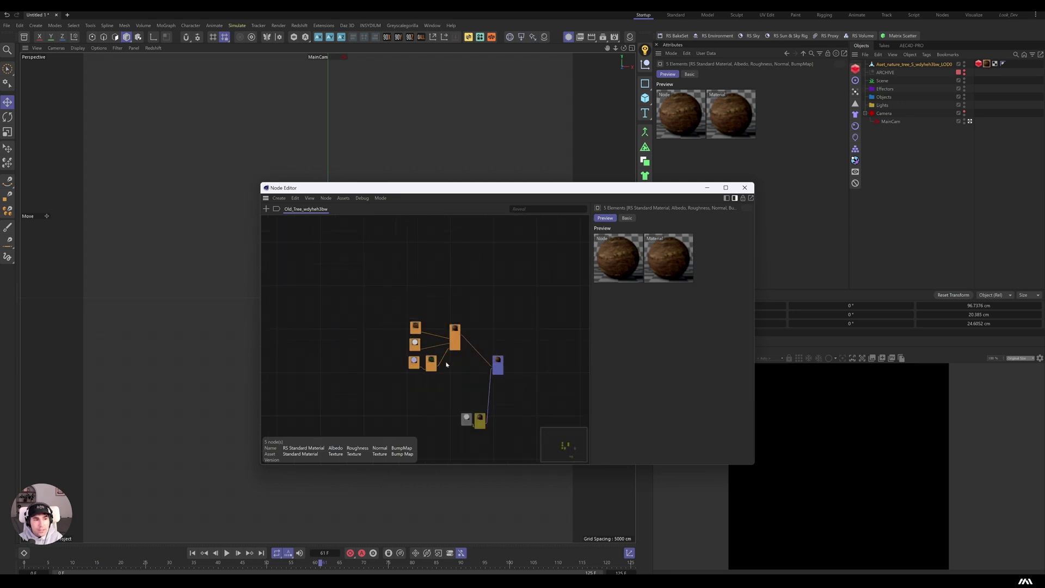
pyautogui.scroll(3, 445, 366)
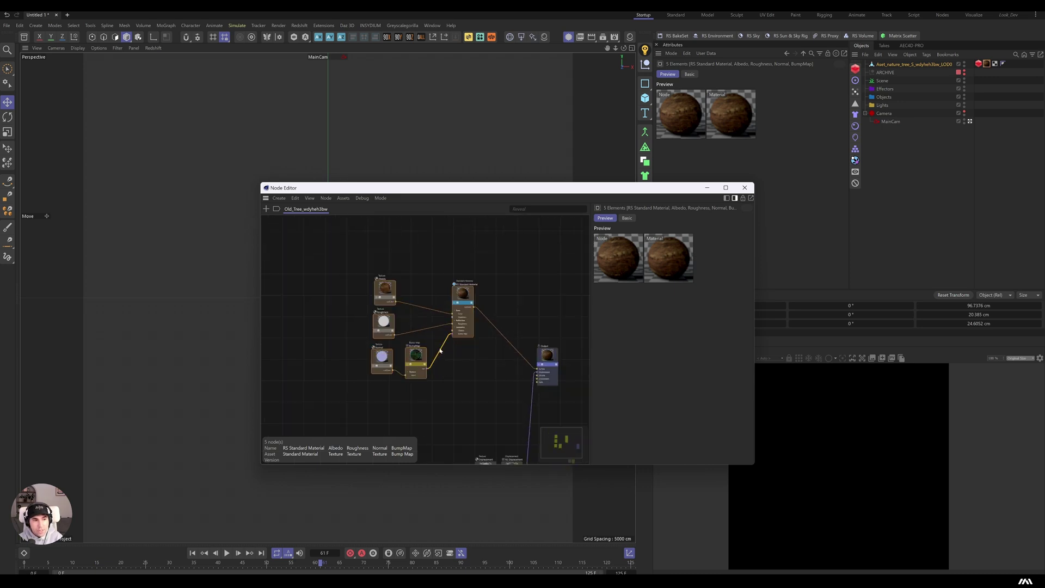
pyautogui.hotkey('ctrl', 'alt', 'g')
pyautogui.write('Wood')
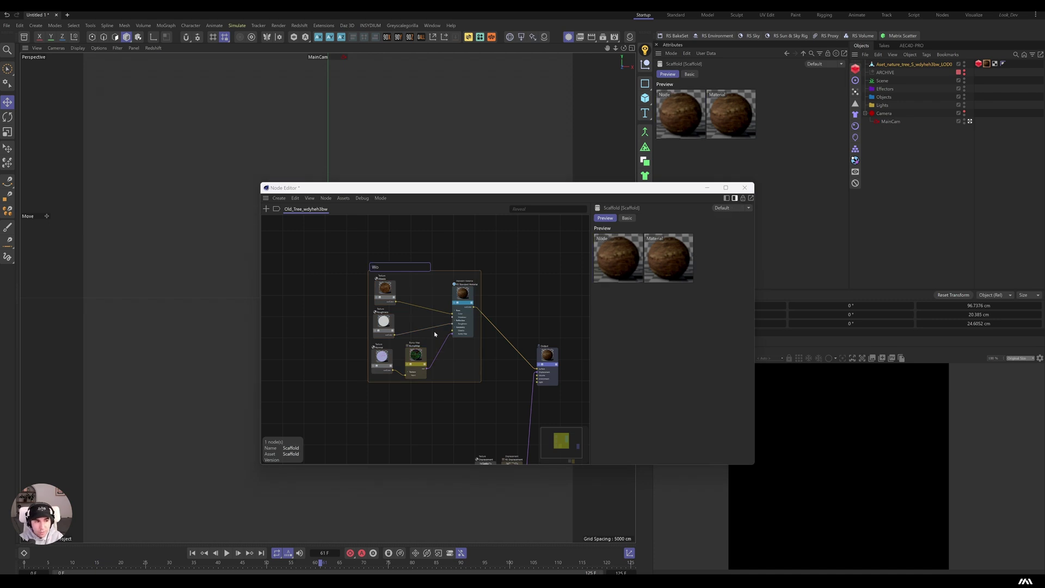
pyautogui.press('Return')
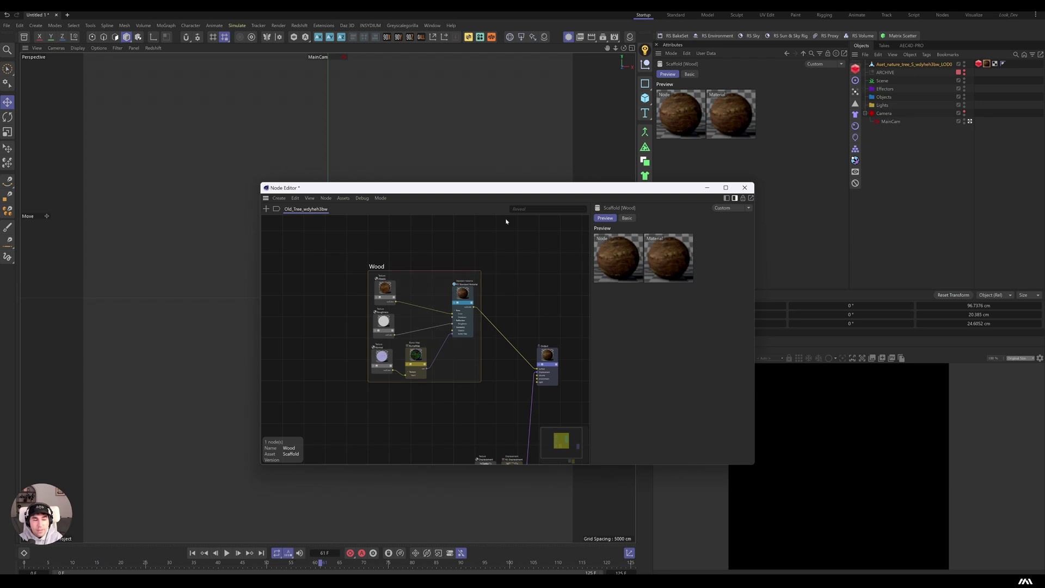
pyautogui.moveTo(383, 267); pyautogui.dragTo(348, 229)
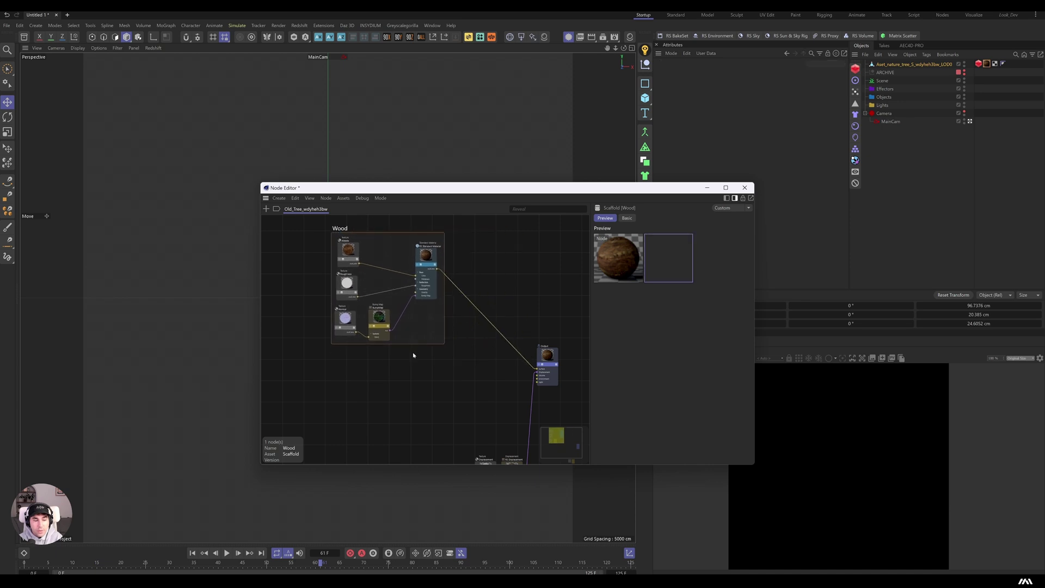
pyautogui.click(745, 188)
# Start the Redshift RenderView and set MainCam's focal length to 130.
pyautogui.click(667, 359)
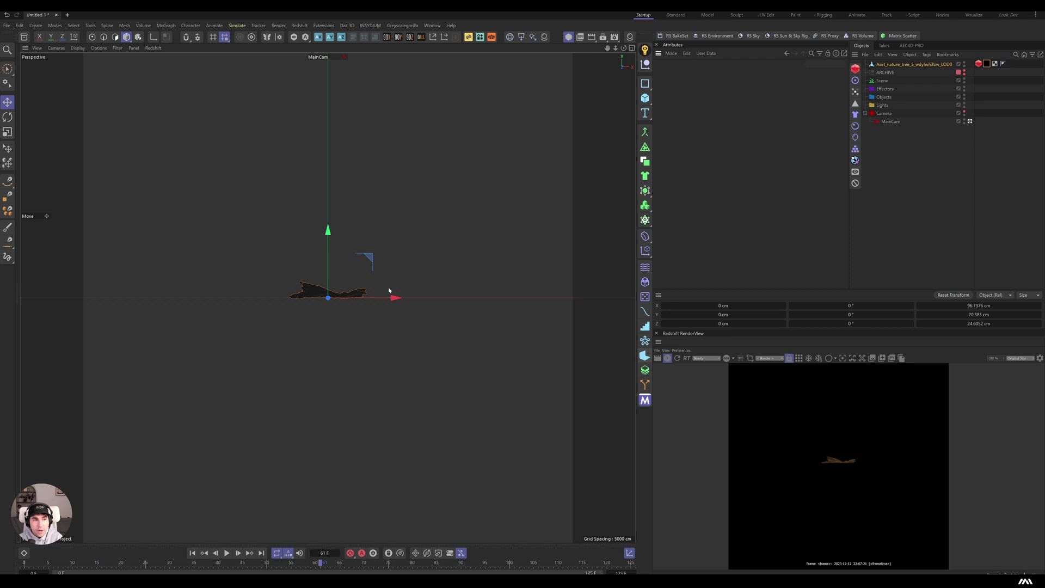
pyautogui.click(891, 115)
pyautogui.click(892, 121)
pyautogui.moveTo(715, 119); pyautogui.dragTo(749, 118)
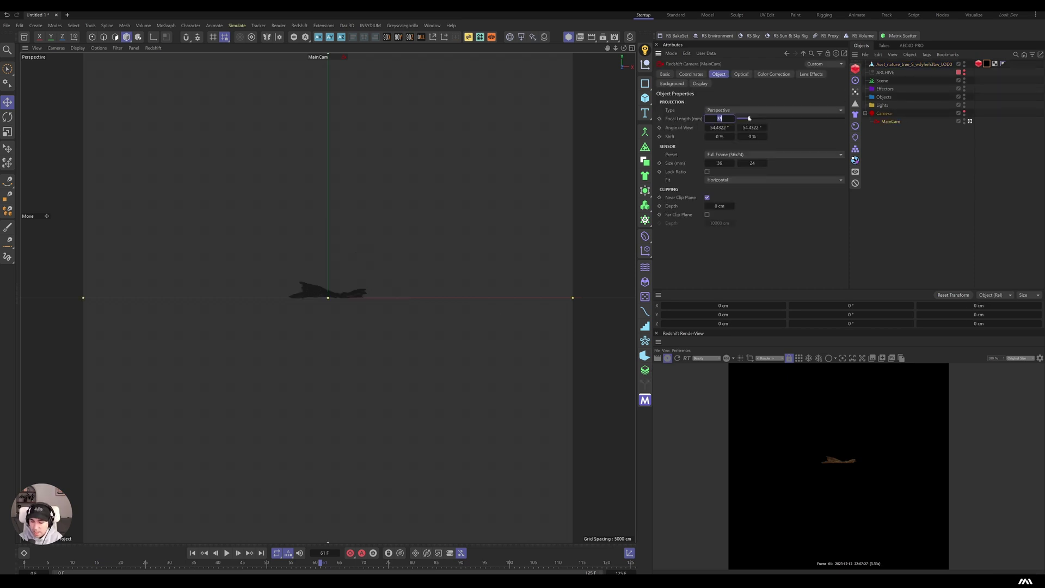
pyautogui.write('130')
pyautogui.press('Return')
# Rotate the tree branch diagonally and add a Backdrop behind it.
pyautogui.click(349, 287)
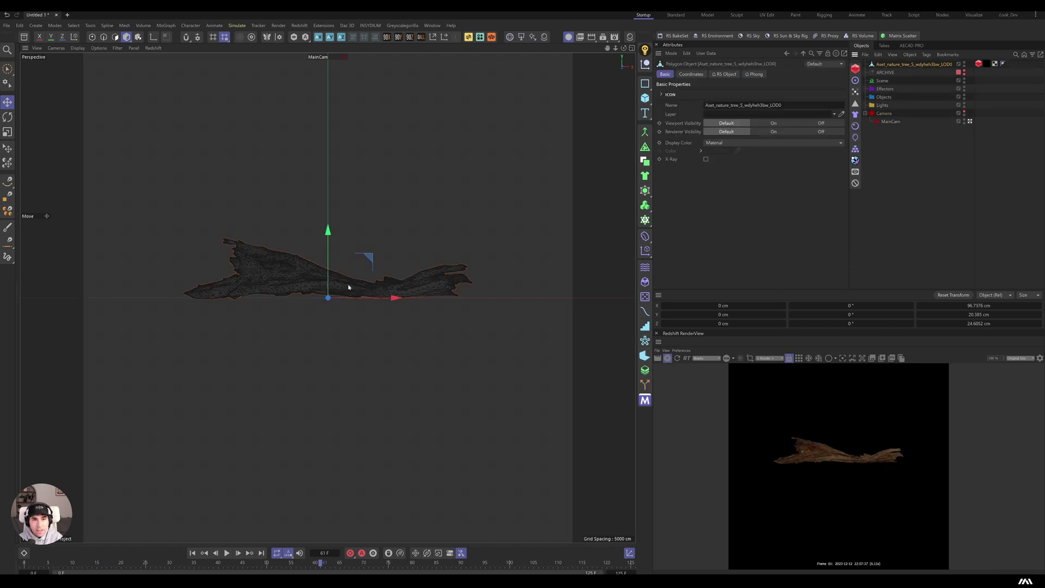
pyautogui.press('r')
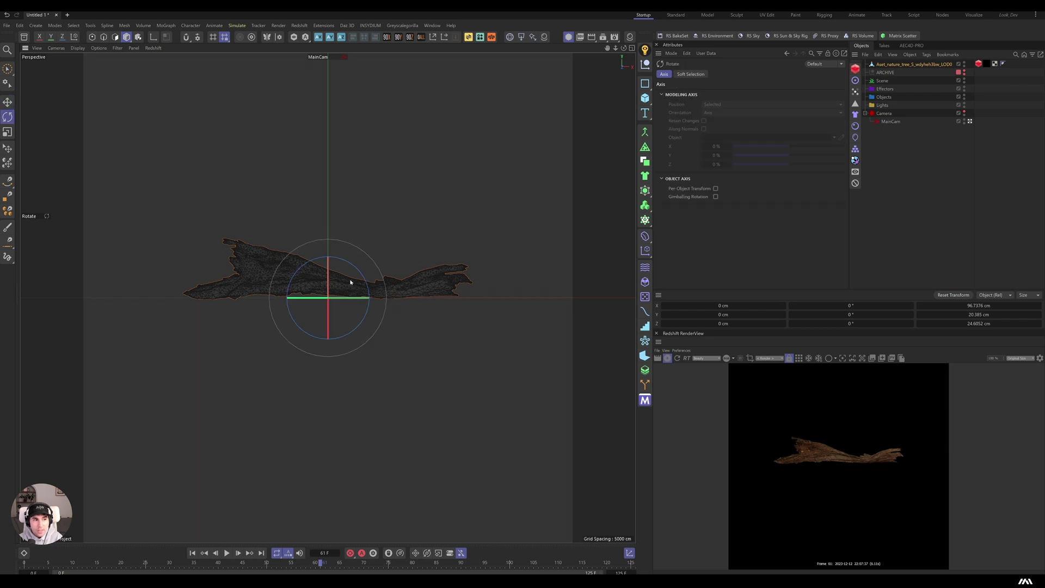
pyautogui.moveTo(351, 282); pyautogui.dragTo(383, 308)
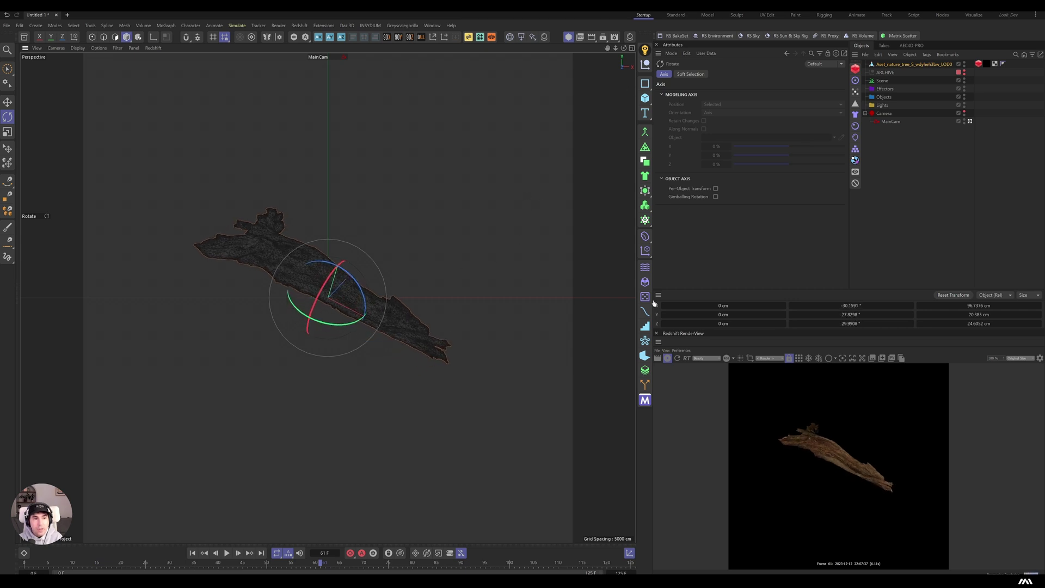
pyautogui.click(642, 355)
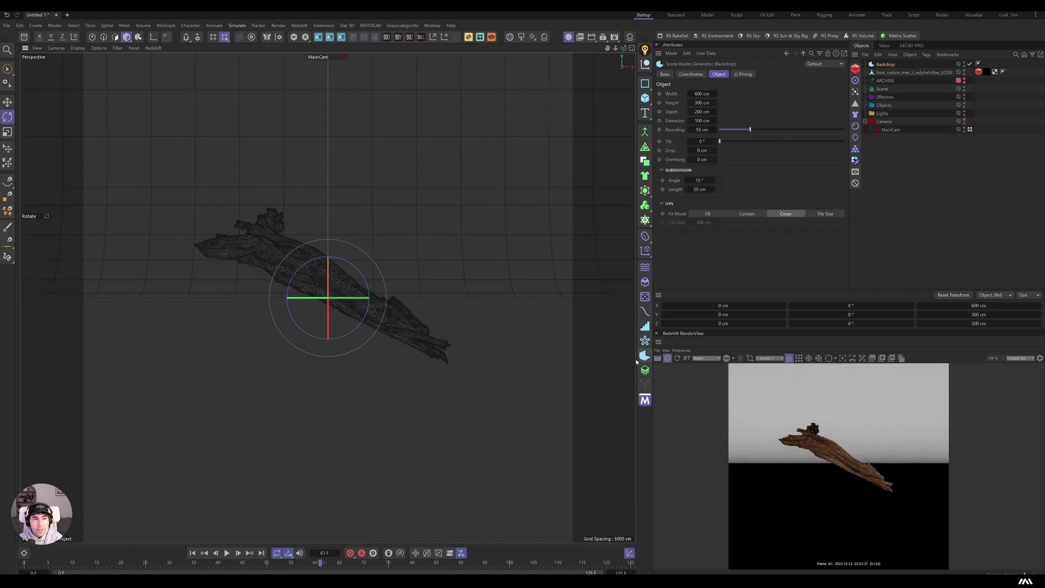
# Lower the Backdrop and set its extension to about 502 cm and rounding to 222 cm.
pyautogui.hotkey('shift', 'c')
pyautogui.press('e')
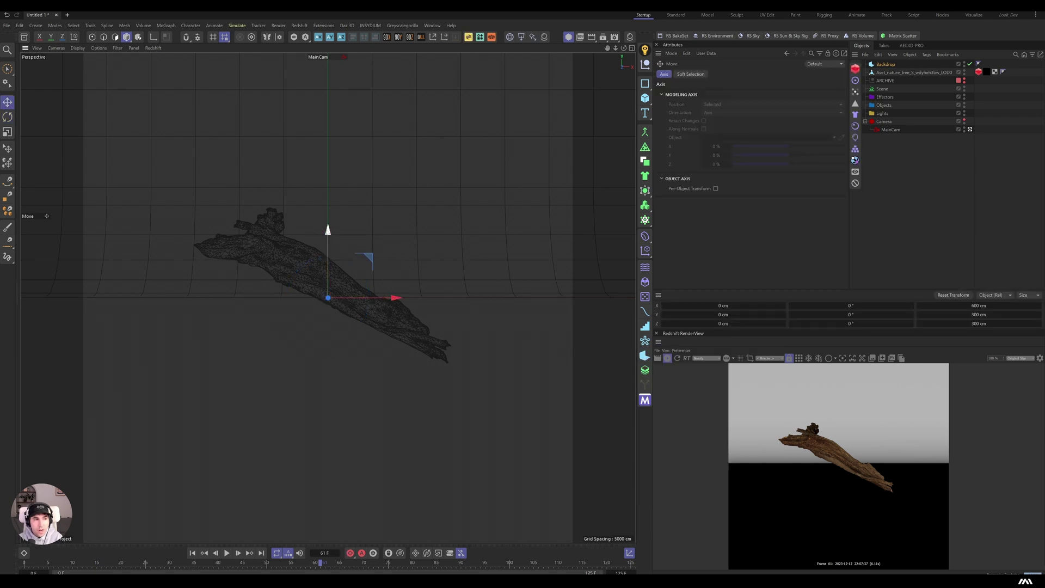
pyautogui.moveTo(328, 231); pyautogui.dragTo(340, 426)
pyautogui.click(885, 64)
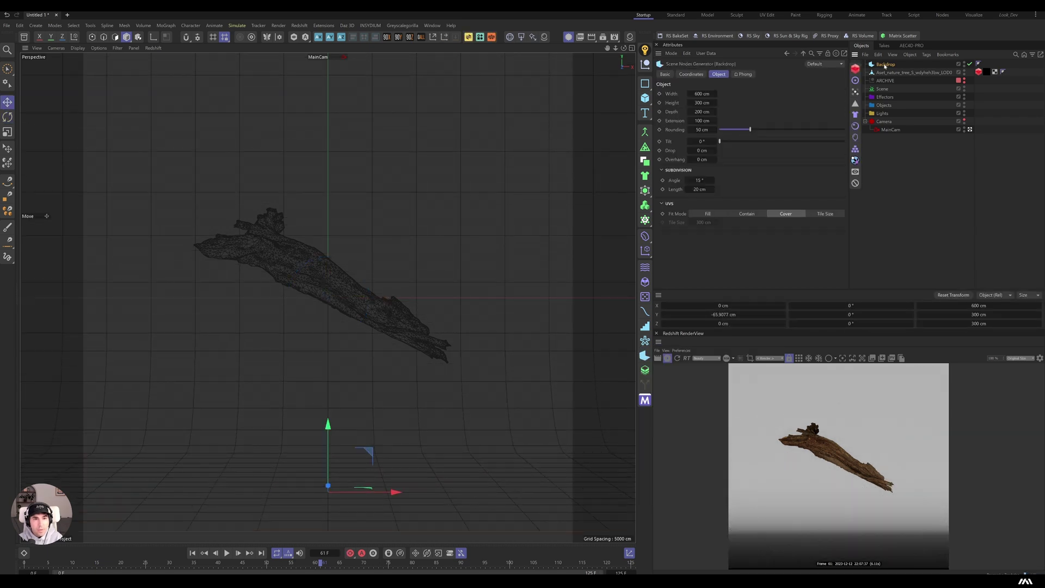
pyautogui.moveTo(702, 119); pyautogui.dragTo(724, 119)
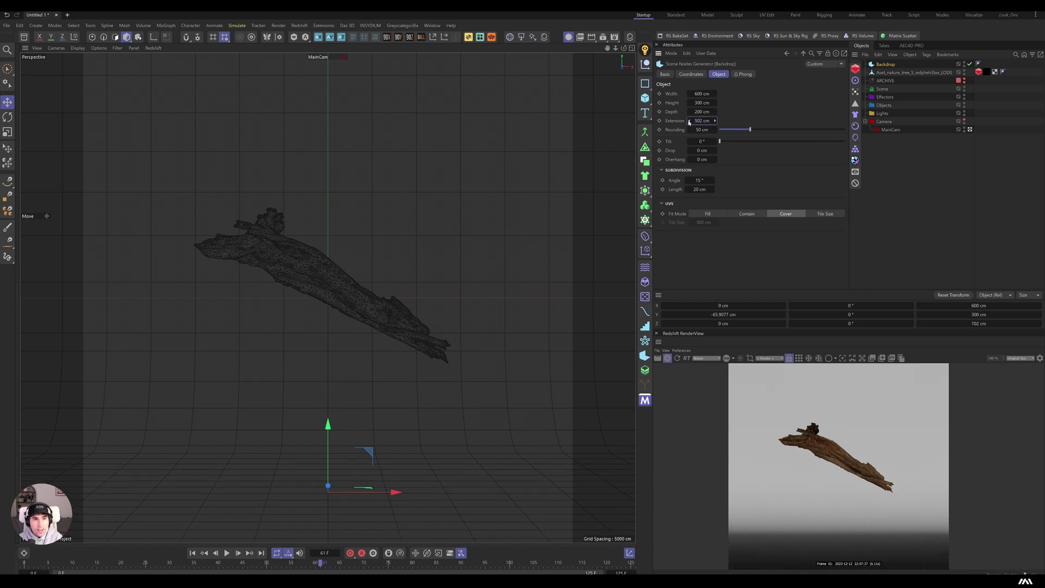
pyautogui.moveTo(701, 129); pyautogui.dragTo(740, 130)
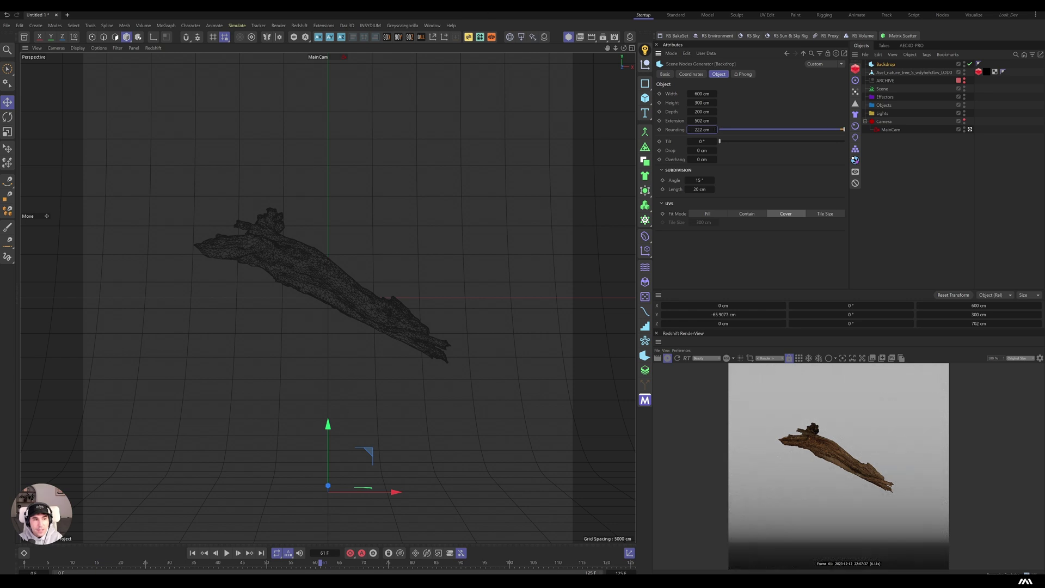
# File the Backdrop under the Scene group and the tree branch under Objects.
pyautogui.moveTo(891, 65); pyautogui.dragTo(889, 89)
pyautogui.moveTo(896, 65); pyautogui.dragTo(892, 105)
pyautogui.click(884, 115)
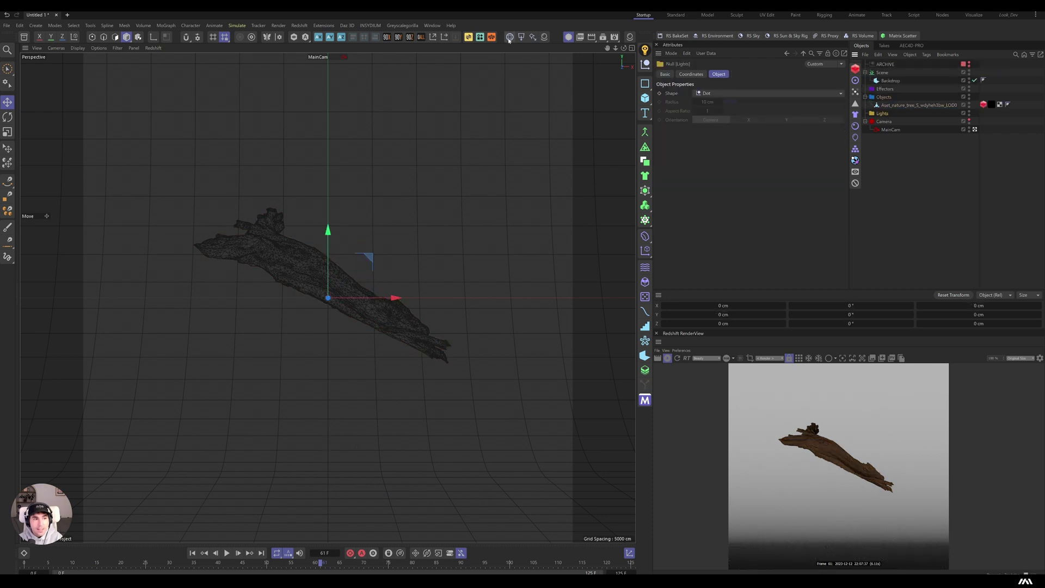
# Add an RS Dome Light to the Lights group using the canada_montreal_pierre_bathroom.exr HDRI.
pyautogui.click(510, 38)
pyautogui.moveTo(891, 64); pyautogui.dragTo(893, 122)
pyautogui.click(842, 163)
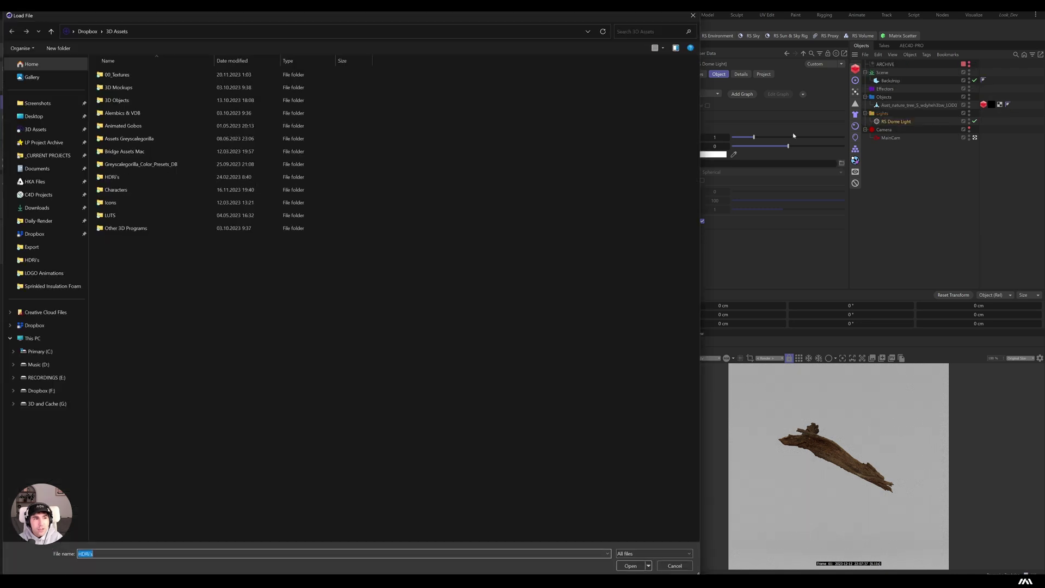
pyautogui.doubleClick(111, 177)
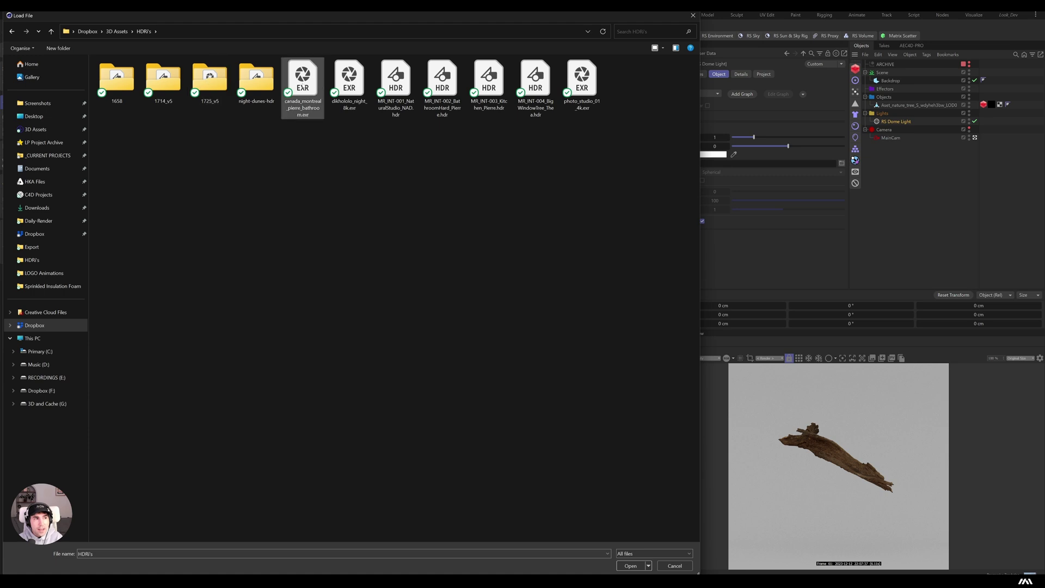
pyautogui.doubleClick(303, 88)
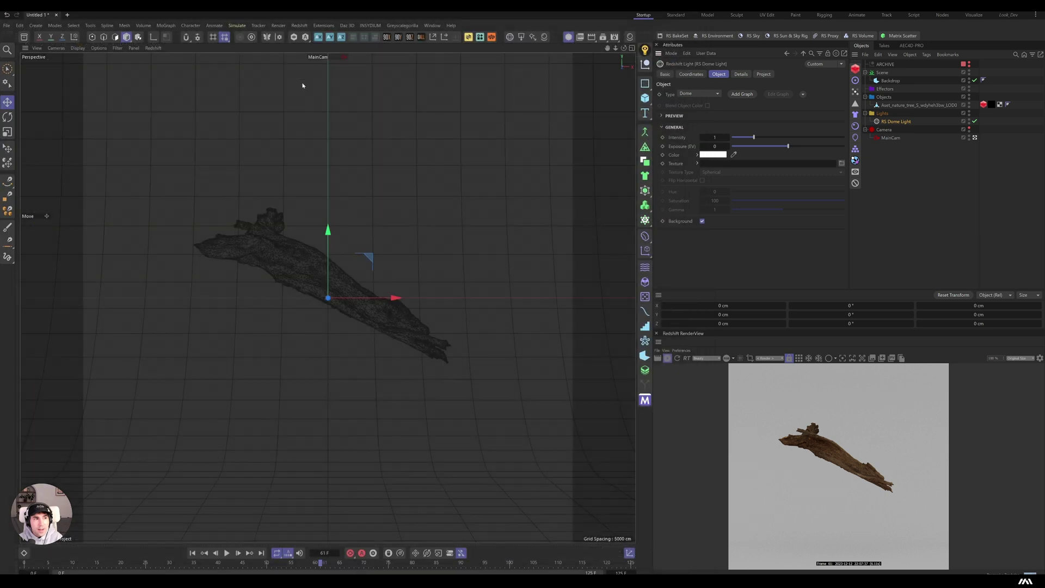
# Rotate the dome light's heading to 70° and set exposure 1.097 and saturation 10.65.
pyautogui.click(696, 75)
pyautogui.moveTo(761, 105); pyautogui.dragTo(795, 105)
pyautogui.click(719, 74)
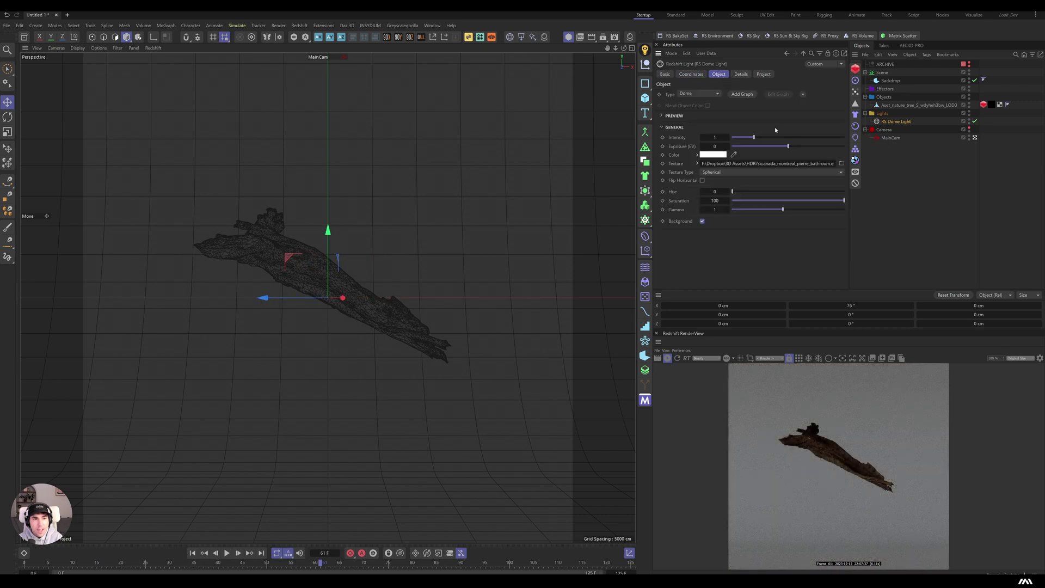
pyautogui.moveTo(788, 145); pyautogui.dragTo(796, 146)
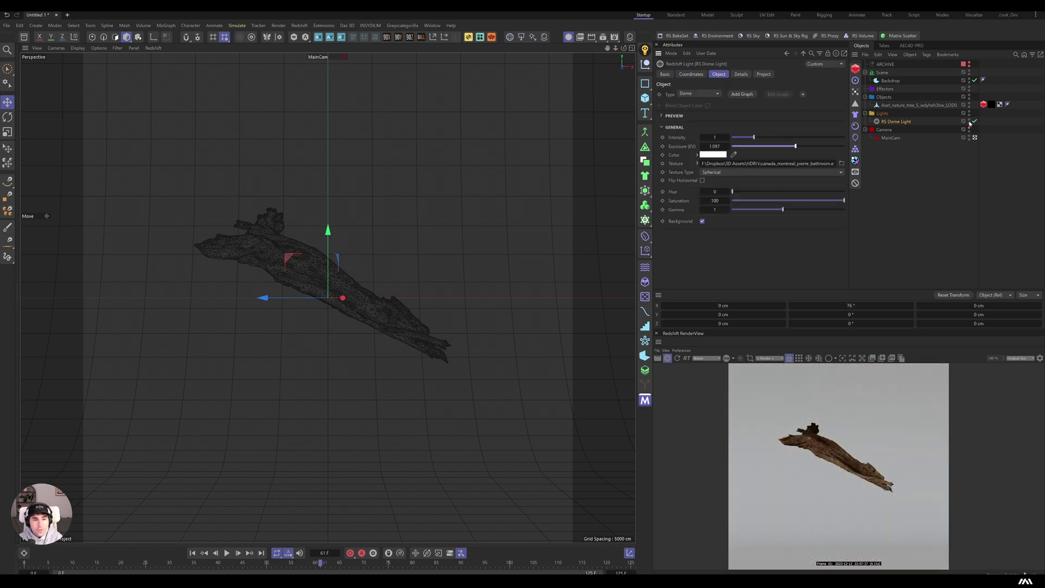
pyautogui.click(745, 201)
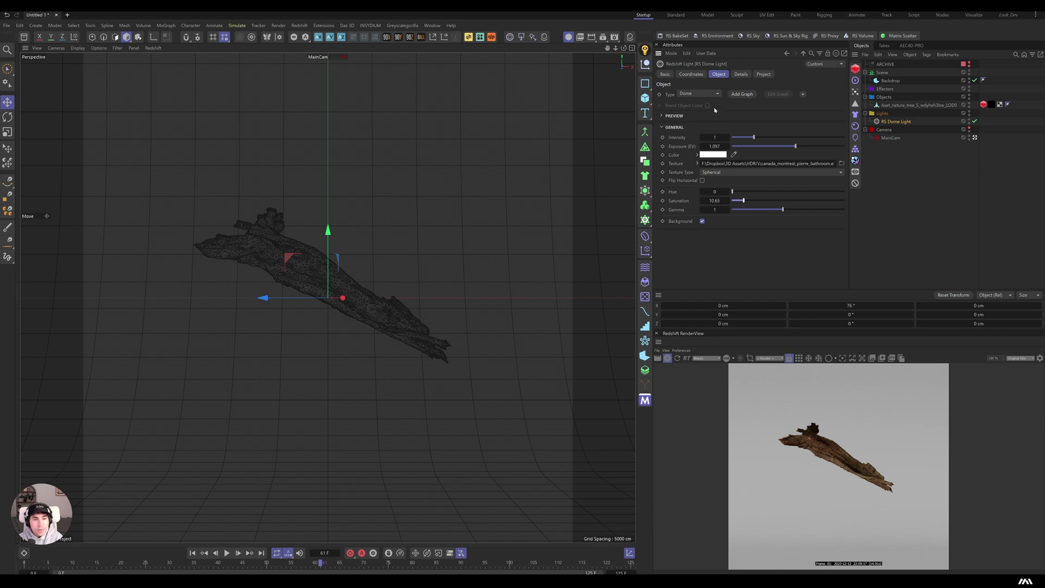
# Open the tree's Old_Tree material in the Node Editor and enlarge the window.
pyautogui.click(317, 274)
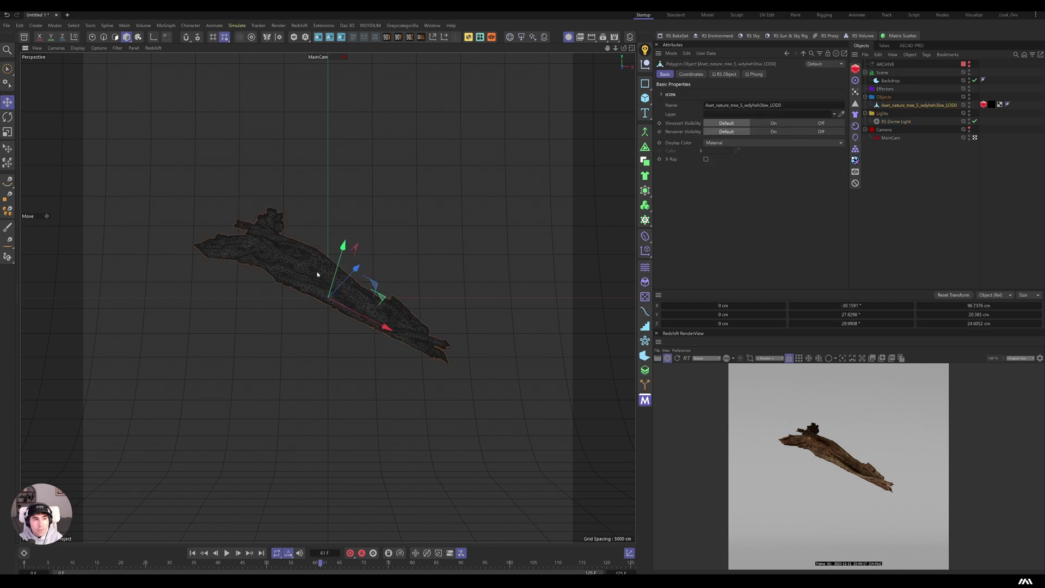
pyautogui.click(991, 104)
pyautogui.rightClick(700, 146)
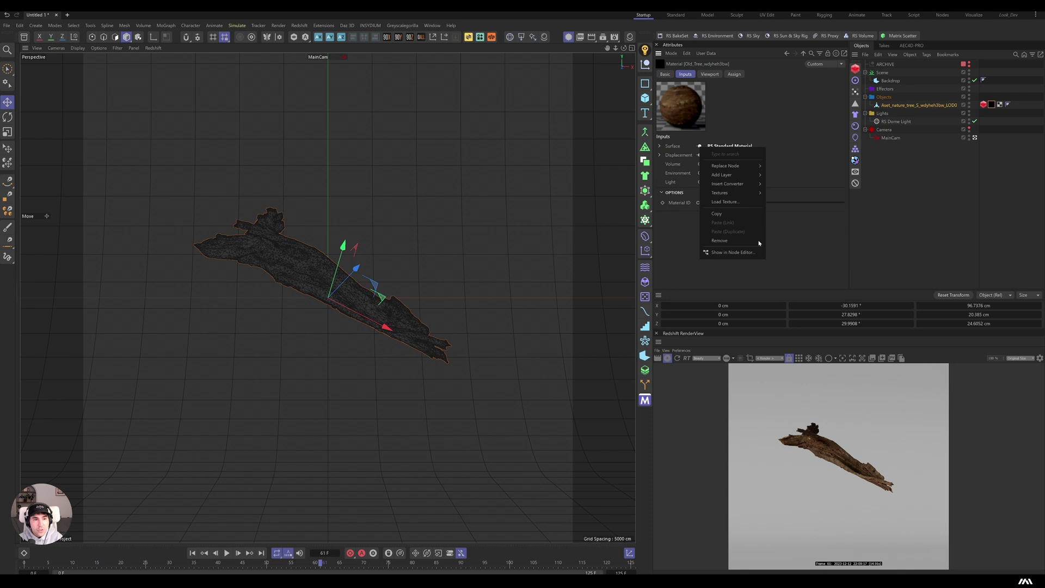
pyautogui.click(733, 252)
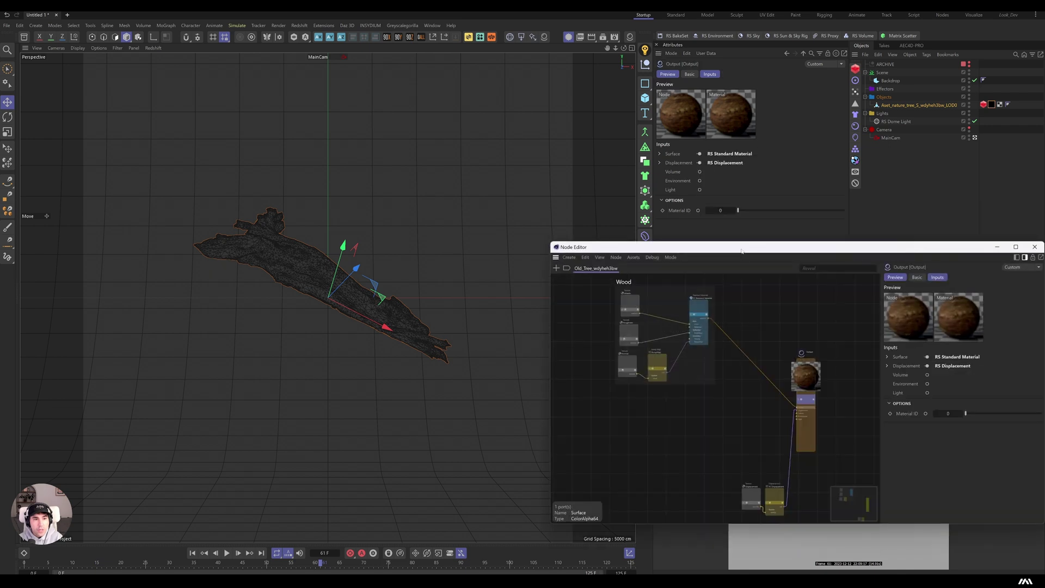
pyautogui.moveTo(740, 240); pyautogui.dragTo(358, 101)
pyautogui.scroll(-2, 282, 217)
pyautogui.scroll(4, 282, 222)
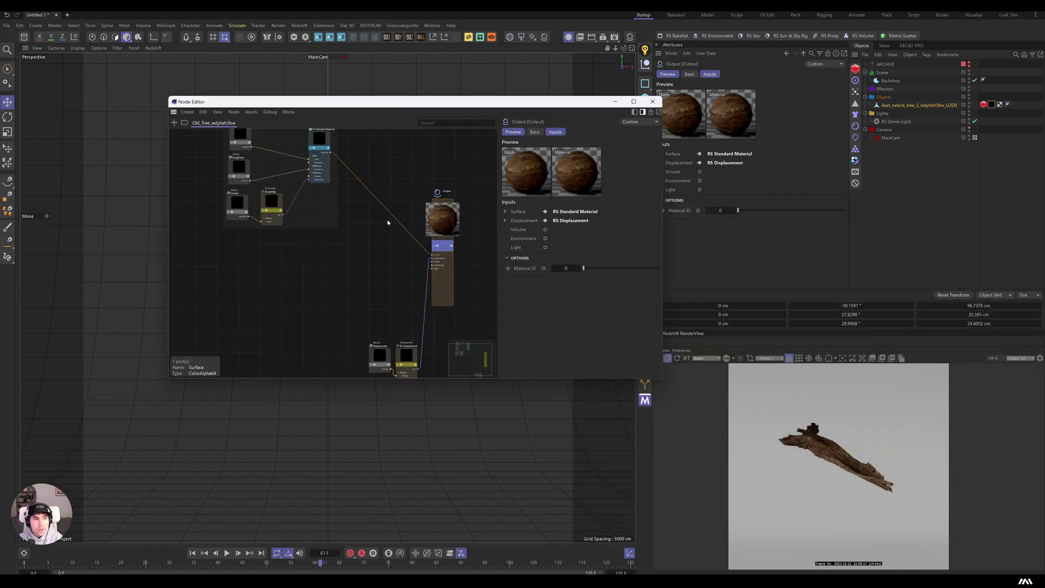
pyautogui.click(387, 220)
pyautogui.scroll(1, 399, 257)
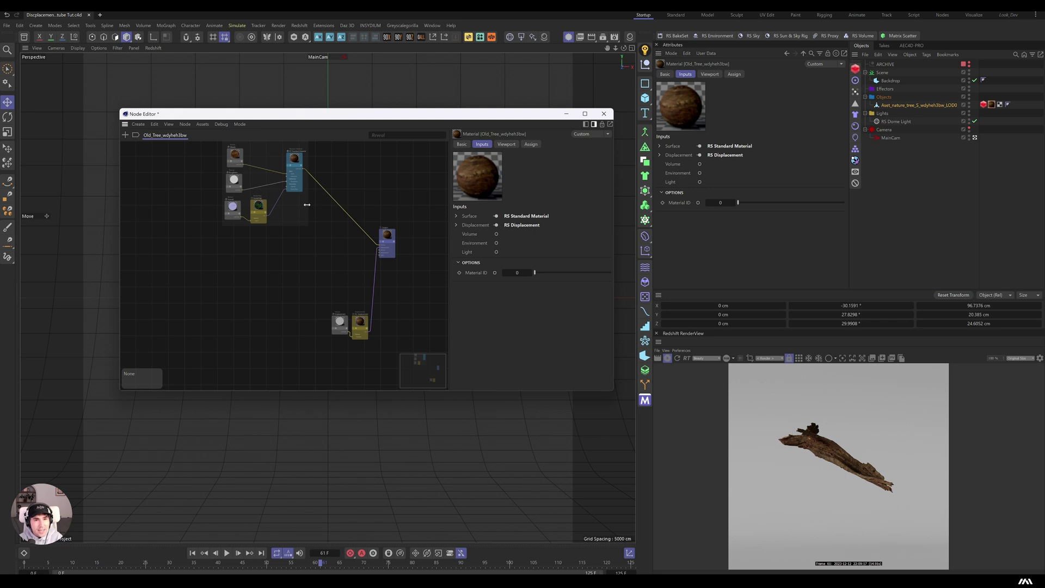
pyautogui.scroll(-3, 233, 262)
pyautogui.scroll(3, 287, 225)
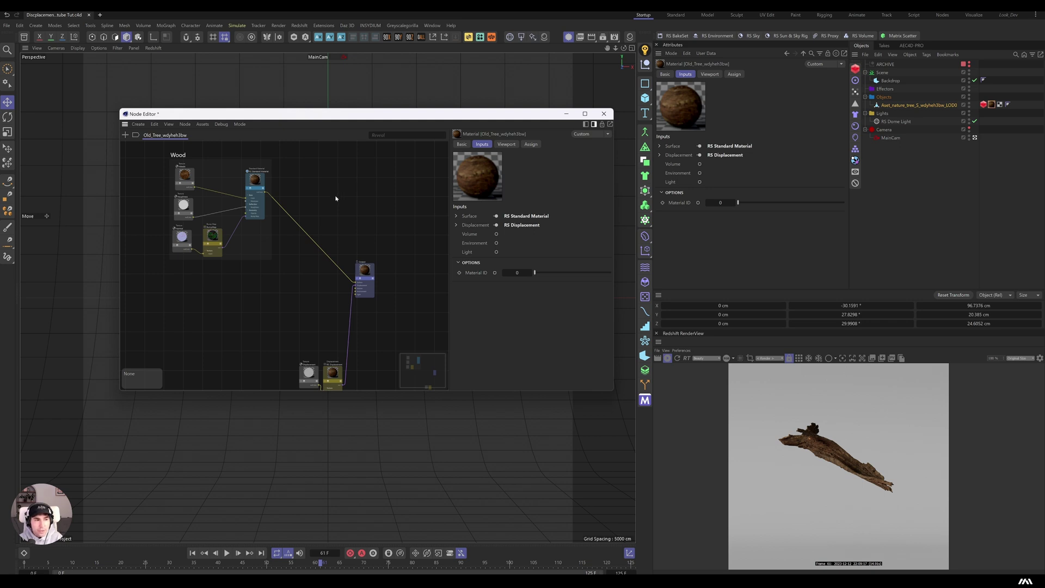
pyautogui.moveTo(611, 391); pyautogui.dragTo(629, 490)
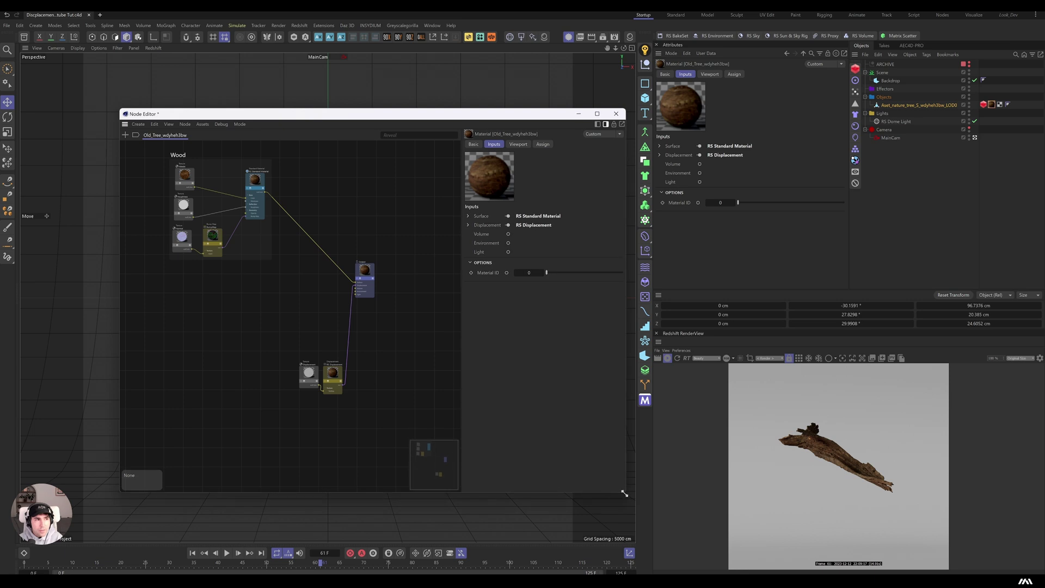
# Add a Standard Material node with a blue-violet base colour hue of 242°.
pyautogui.press('Tab')
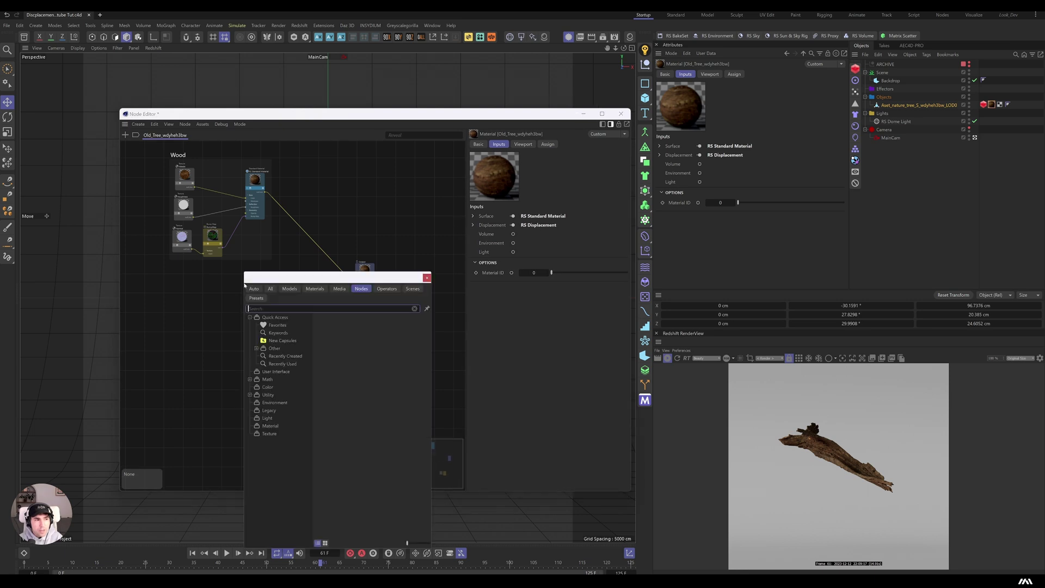
pyautogui.write('star')
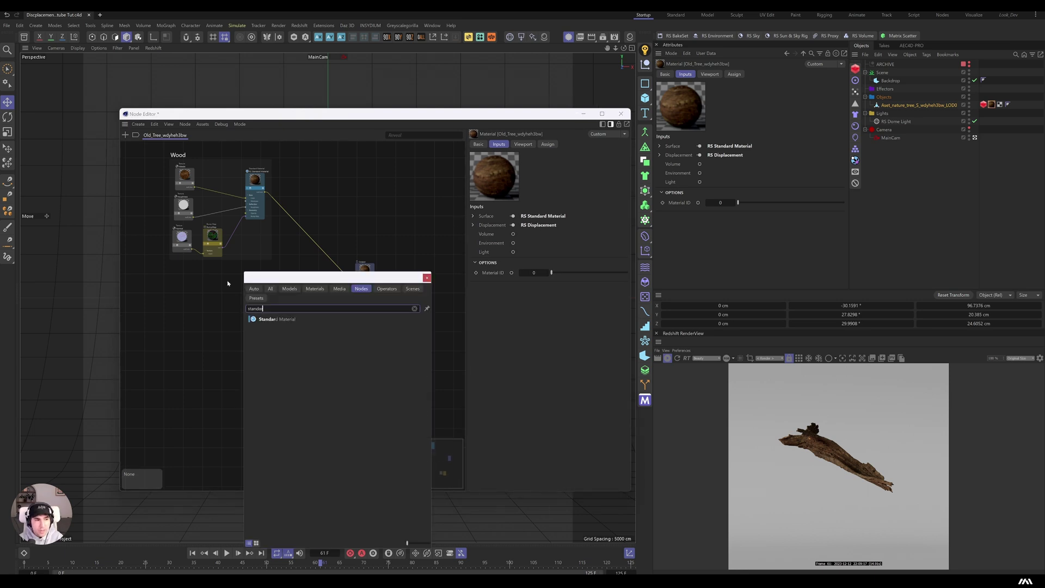
pyautogui.press('Down')
pyautogui.press('Return')
pyautogui.moveTo(260, 281); pyautogui.dragTo(262, 283)
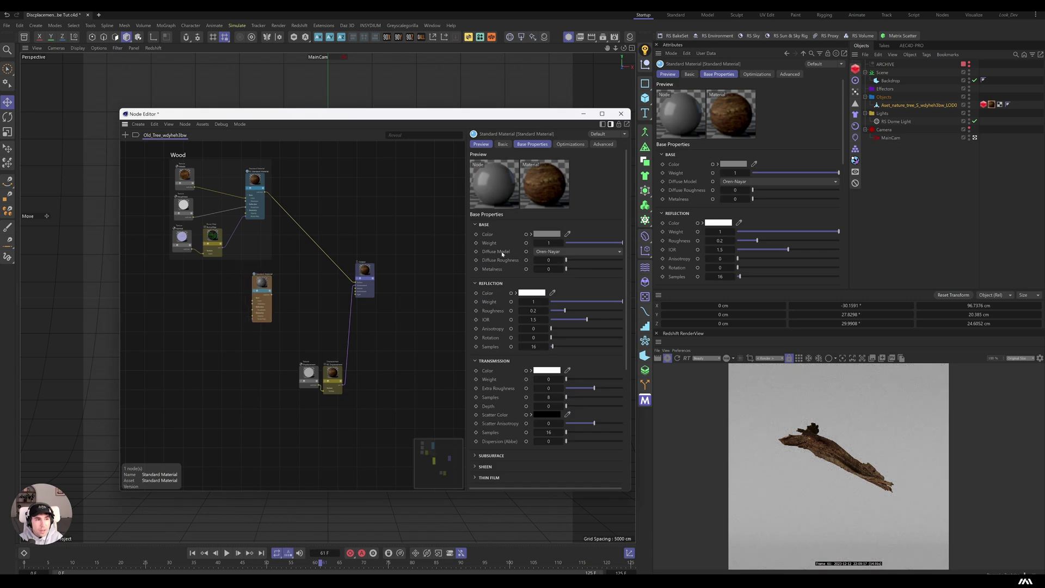
pyautogui.click(546, 234)
pyautogui.moveTo(602, 309); pyautogui.dragTo(607, 311)
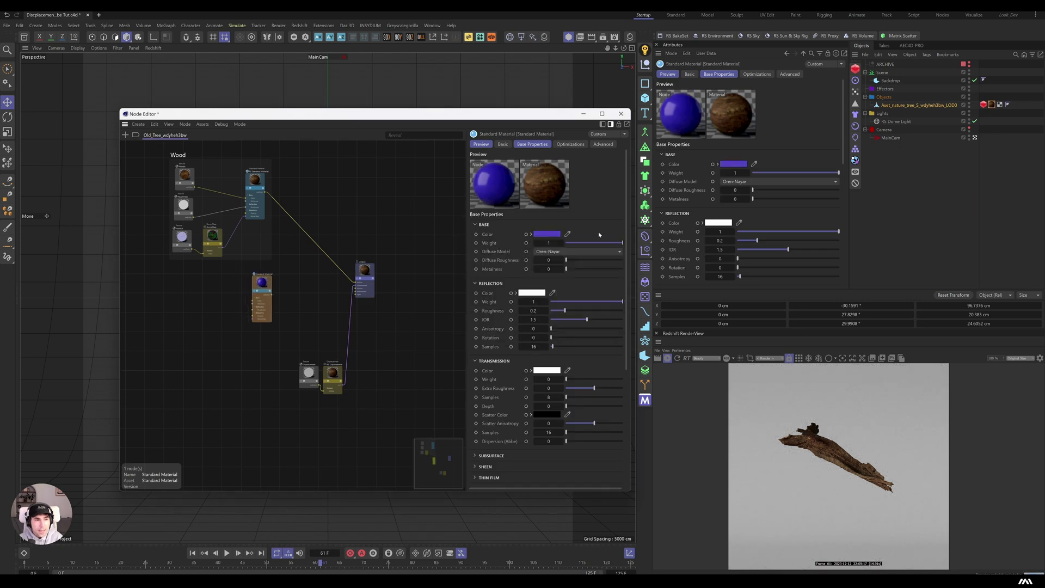
pyautogui.scroll(2, 283, 248)
pyautogui.click(297, 254)
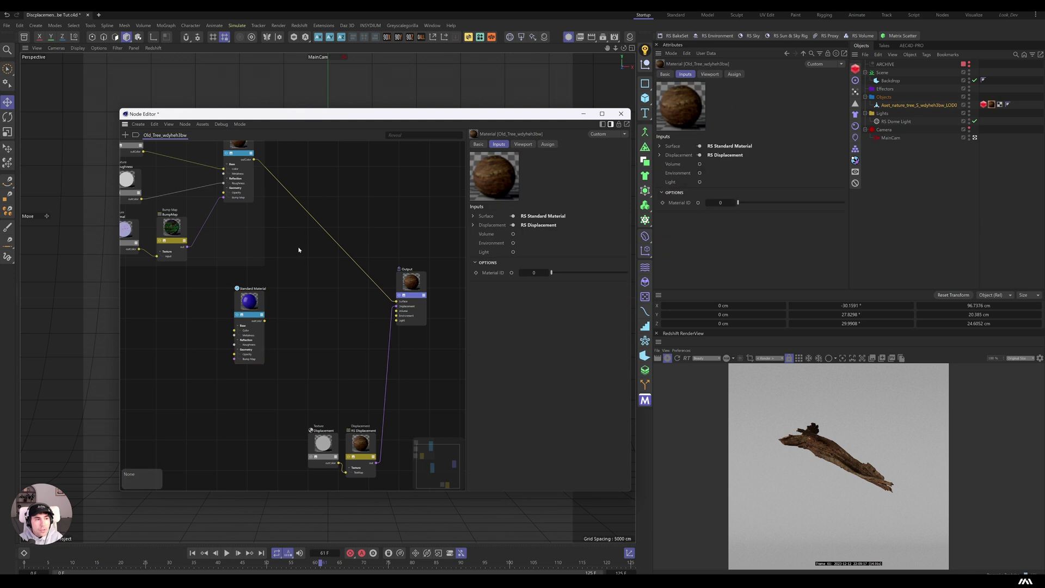
pyautogui.write('cmaterial')
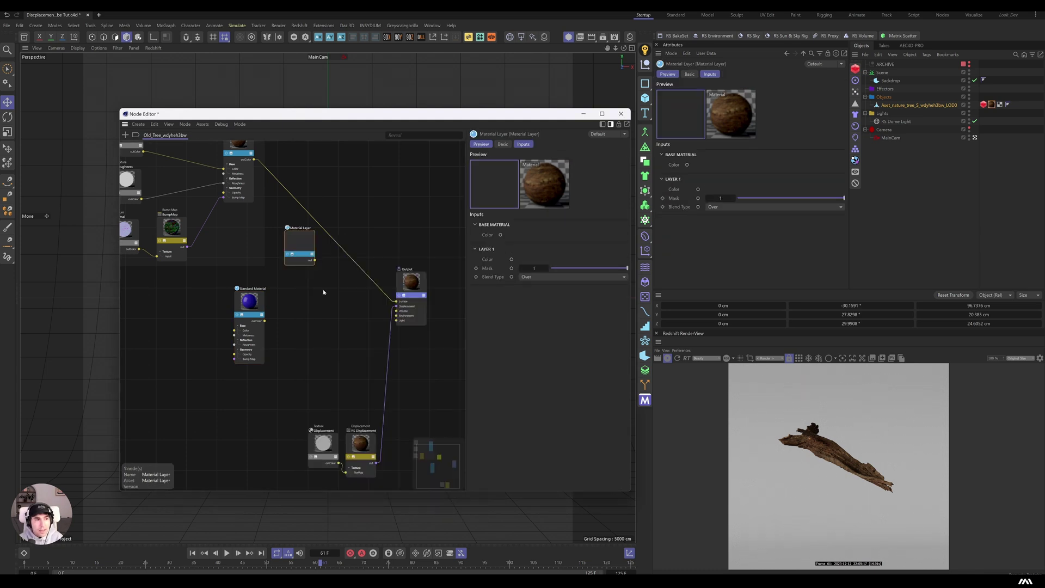
# Add a Material Layer feeding Output Surface, with the wood material as Base Material Color.
pyautogui.doubleClick(324, 289)
pyautogui.moveTo(315, 260); pyautogui.dragTo(402, 304)
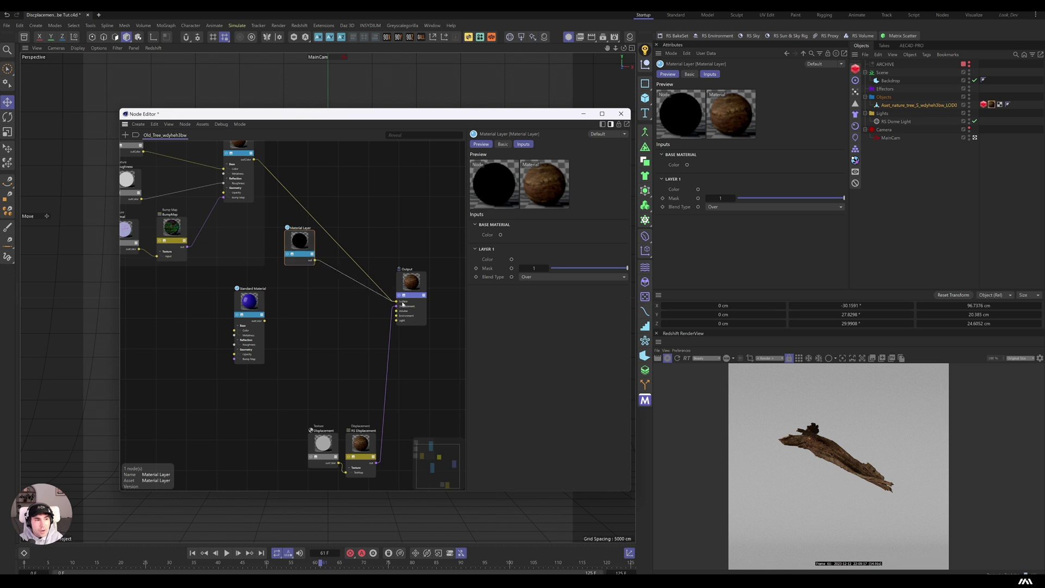
pyautogui.click(238, 156)
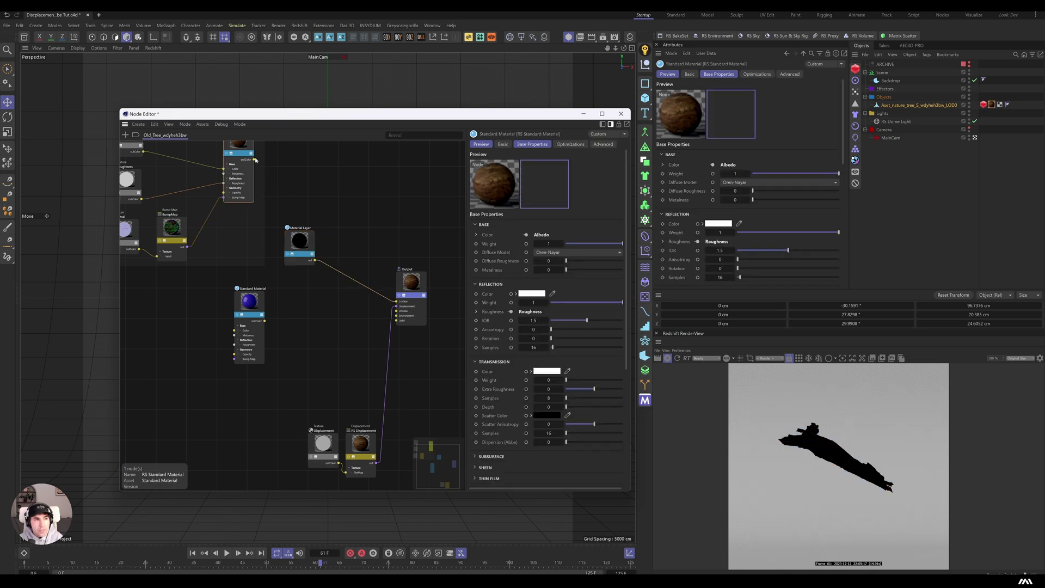
pyautogui.moveTo(253, 159); pyautogui.dragTo(302, 248)
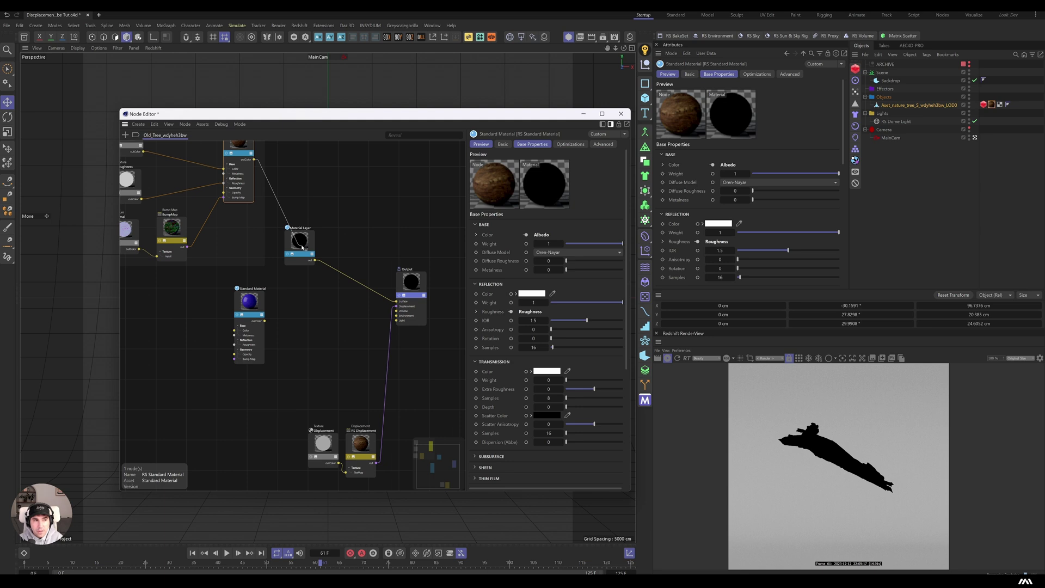
pyautogui.moveTo(302, 248)
pyautogui.mouseDown()
pyautogui.moveTo(294, 235)
pyautogui.moveTo(303, 252)
pyautogui.mouseUp()
pyautogui.moveTo(337, 279)
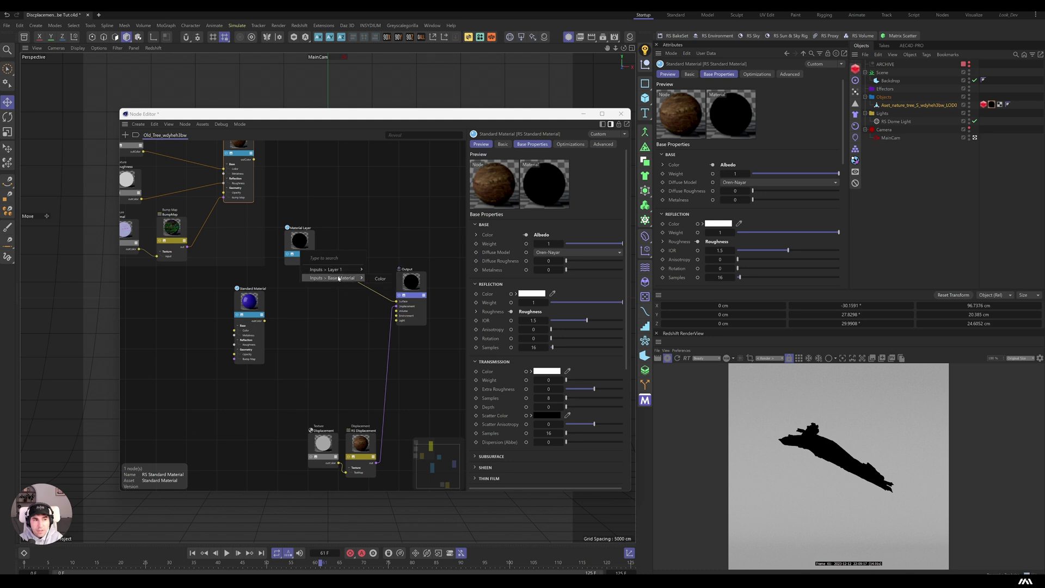
pyautogui.click(379, 278)
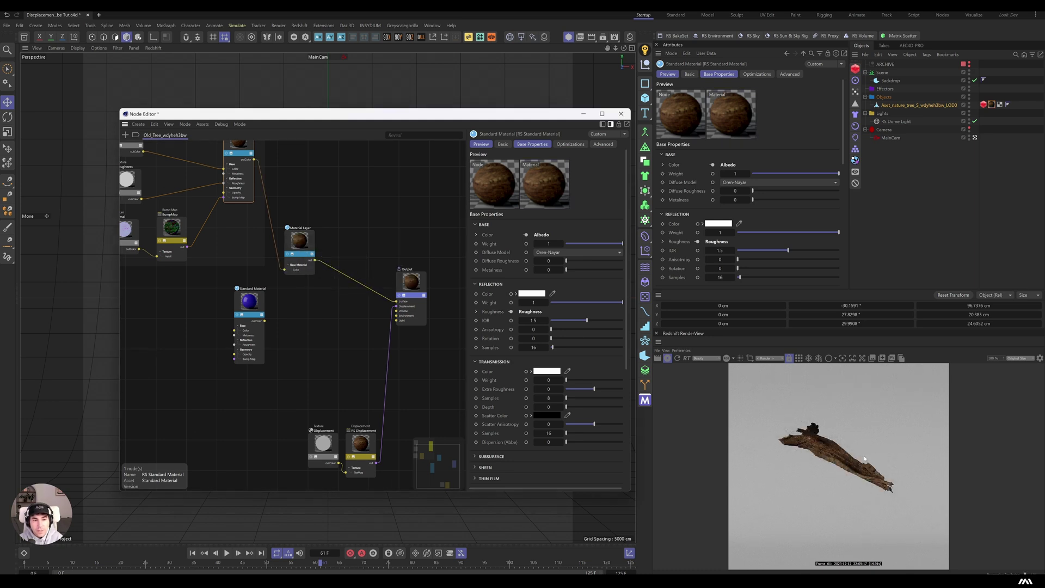
# Connect the blue Standard Material to the Material Layer's Layer 1 Color.
pyautogui.click(260, 318)
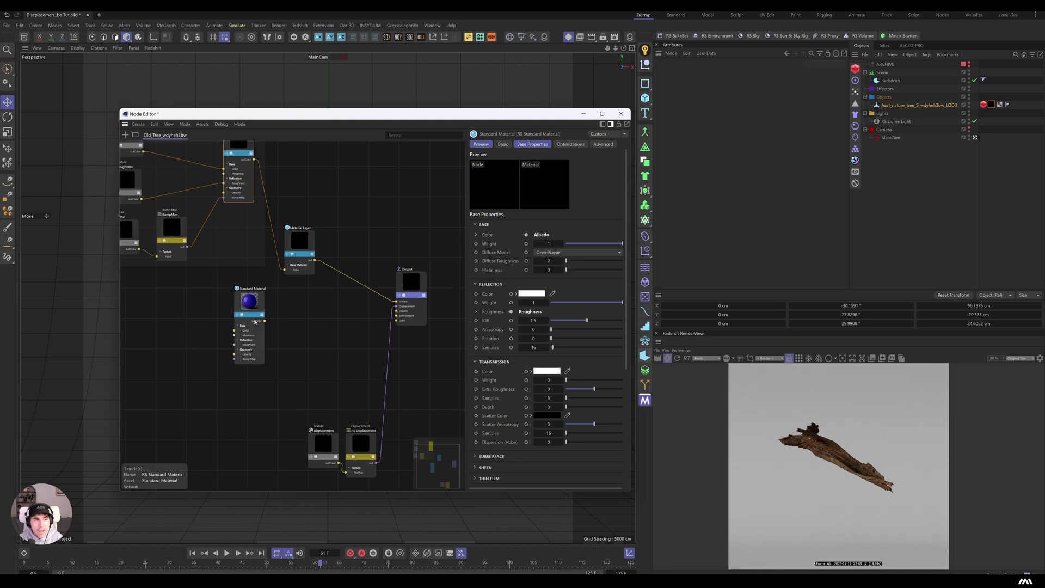
pyautogui.moveTo(264, 322); pyautogui.dragTo(308, 245)
pyautogui.moveTo(349, 264)
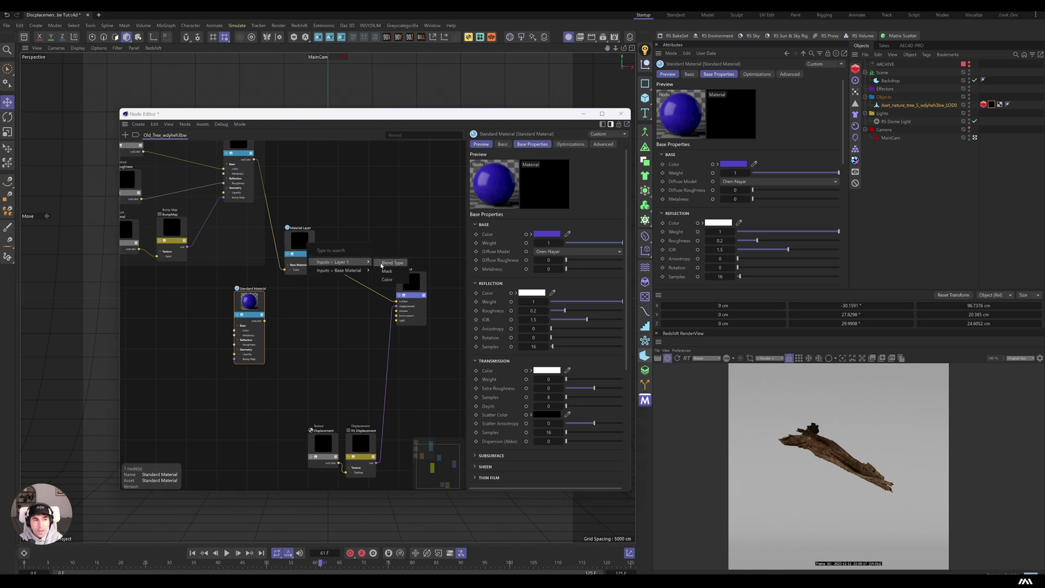
pyautogui.click(387, 280)
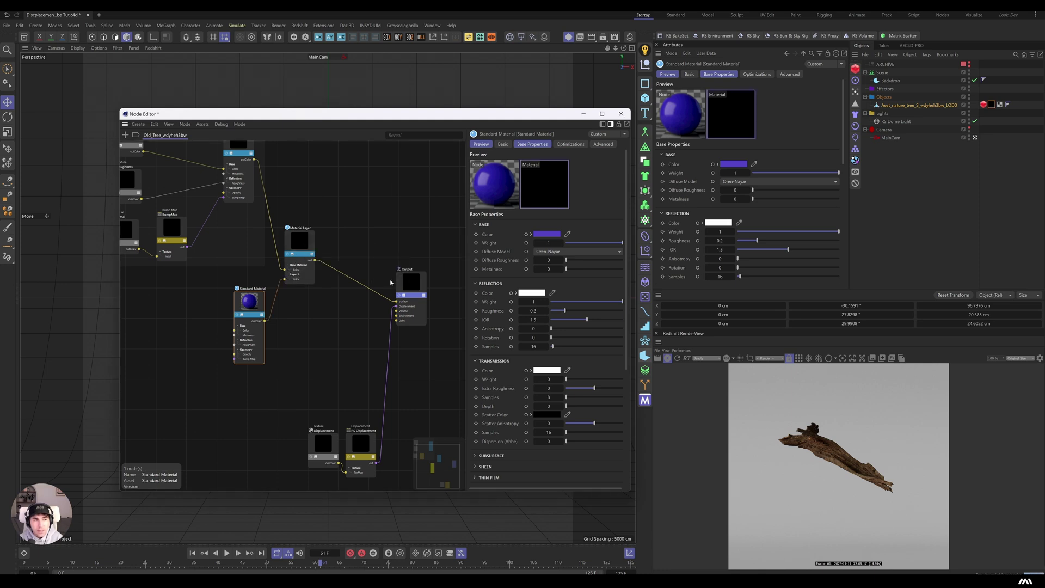
pyautogui.click(302, 244)
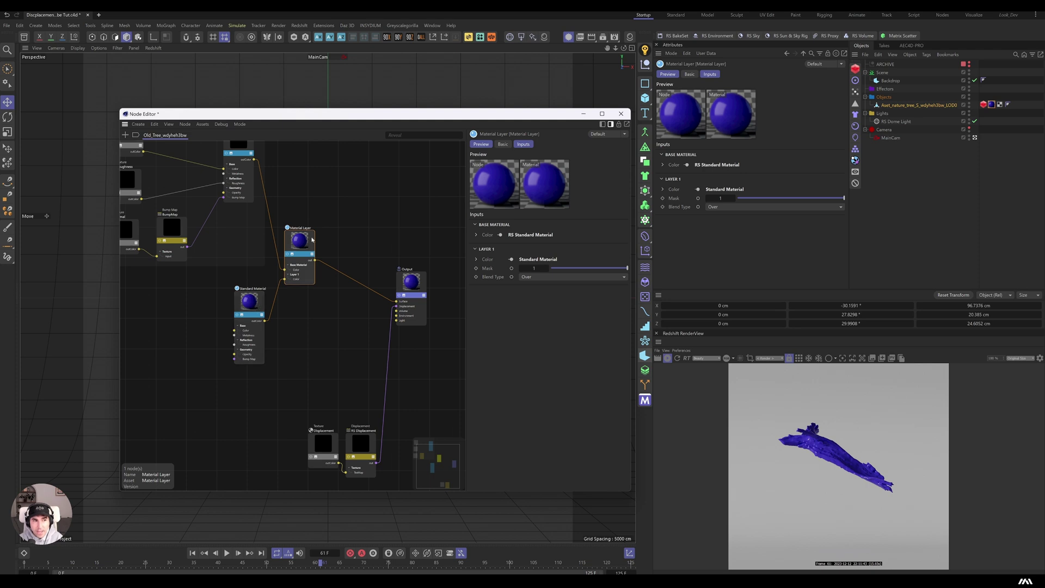
# Set Layer 1's blend type on the Material Layer to Over after briefly trying Combine.
pyautogui.moveTo(312, 239); pyautogui.dragTo(318, 238)
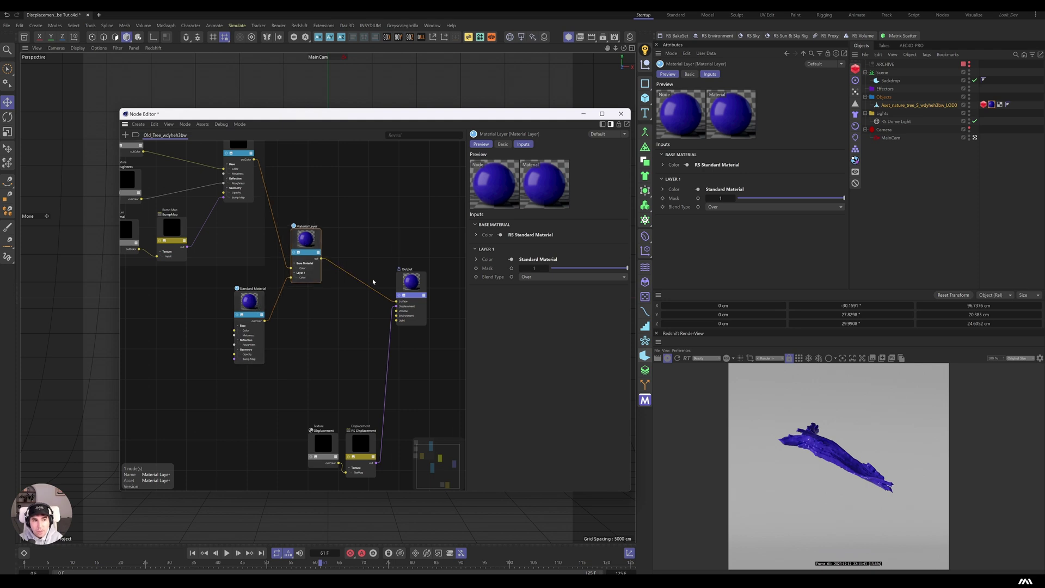
pyautogui.click(525, 277)
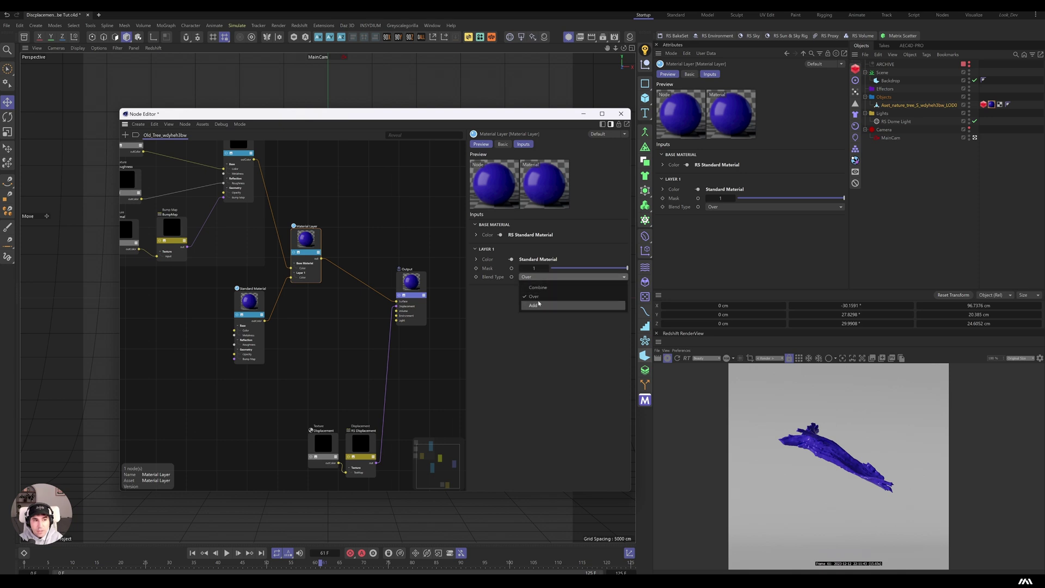
pyautogui.click(546, 288)
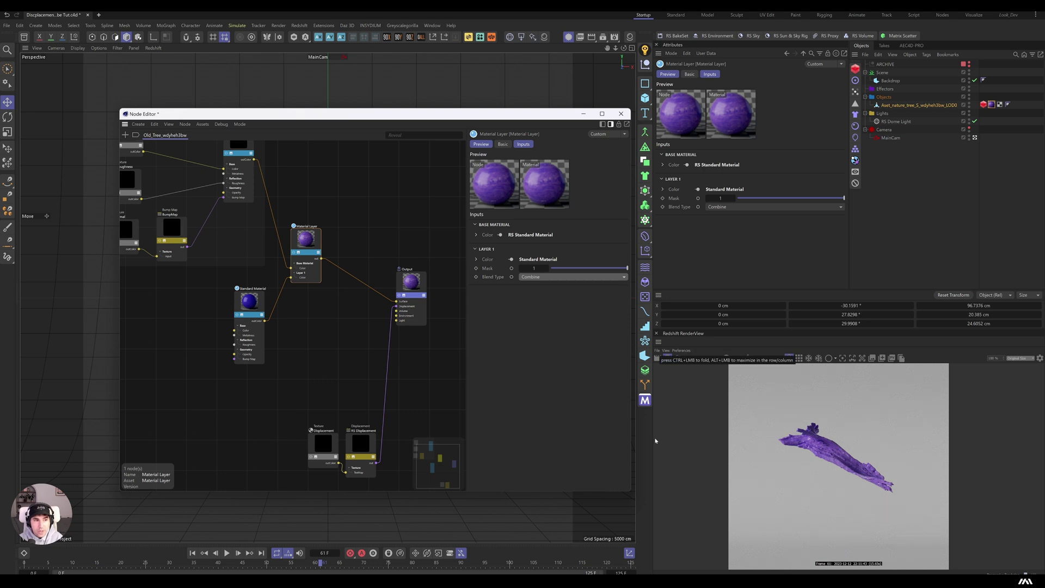
pyautogui.click(543, 277)
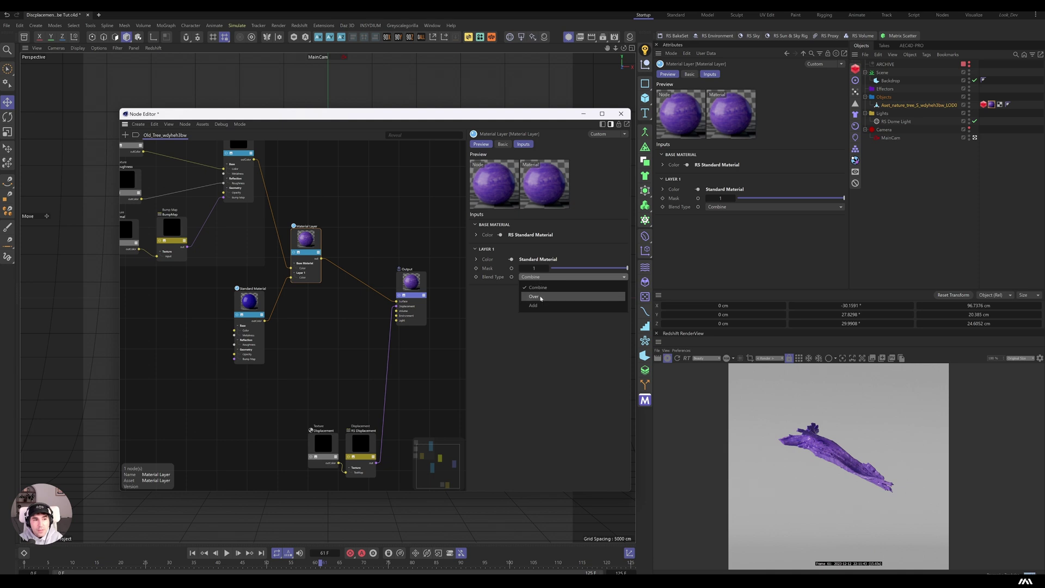
pyautogui.click(540, 298)
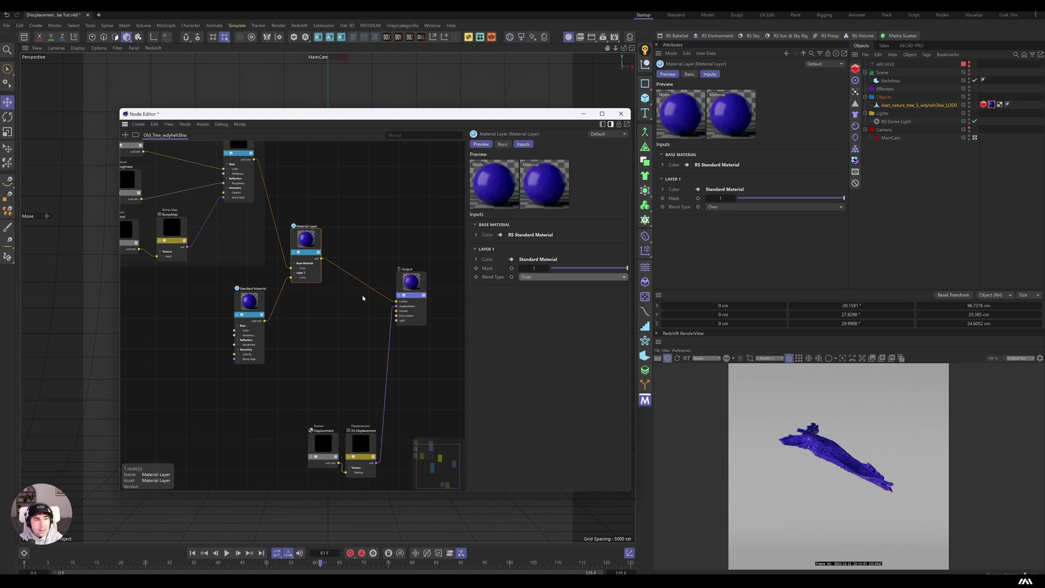
pyautogui.scroll(2, 359, 299)
pyautogui.scroll(2, 345, 311)
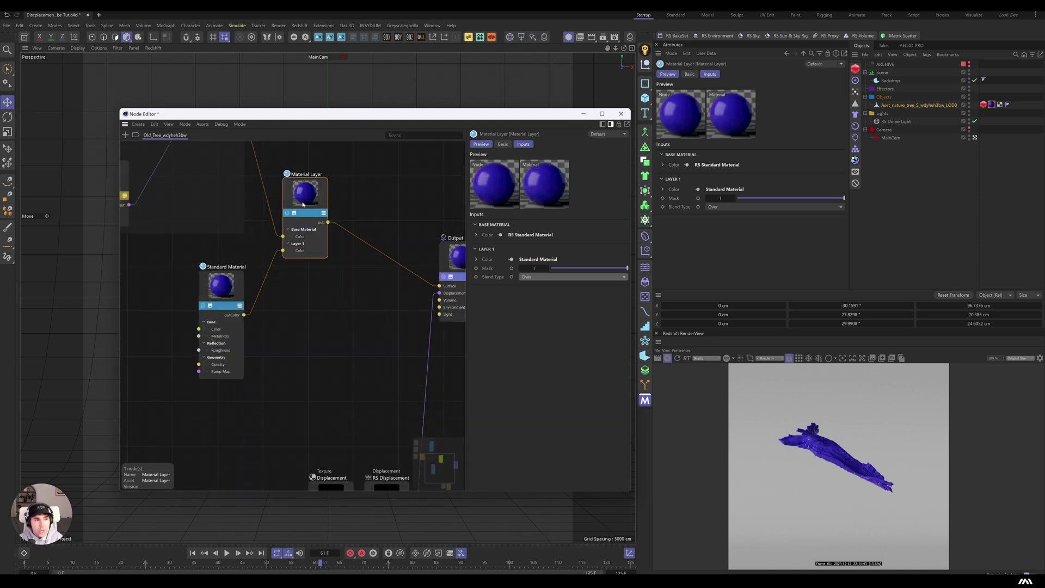
pyautogui.moveTo(290, 212); pyautogui.dragTo(314, 213)
# Add a Vertex Attribute node via 'ver' search and plug its outColor into Layer 1 Mask.
pyautogui.moveTo(222, 295); pyautogui.dragTo(215, 280)
pyautogui.doubleClick(195, 414)
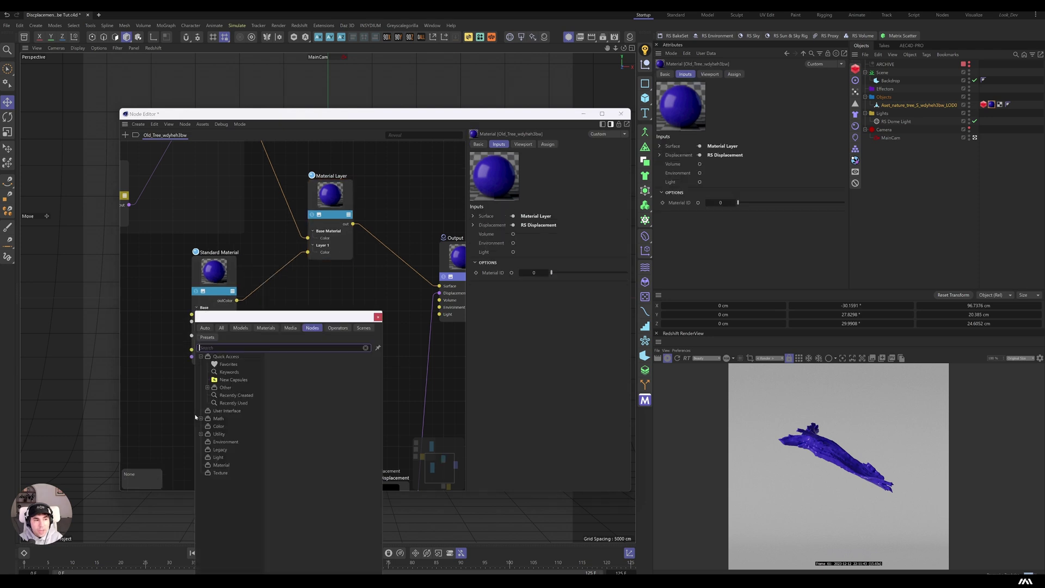
pyautogui.write('vert')
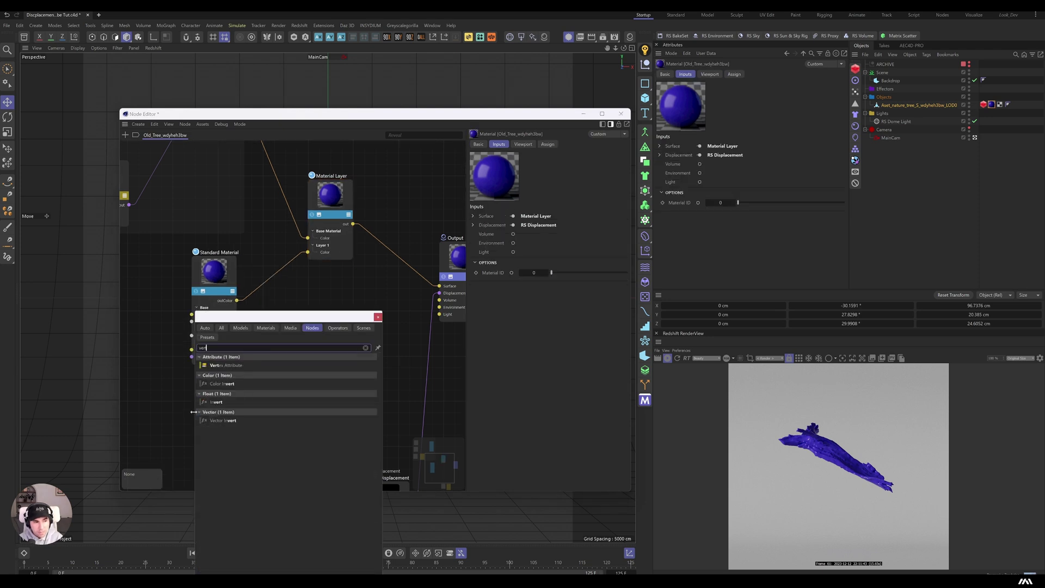
pyautogui.doubleClick(229, 368)
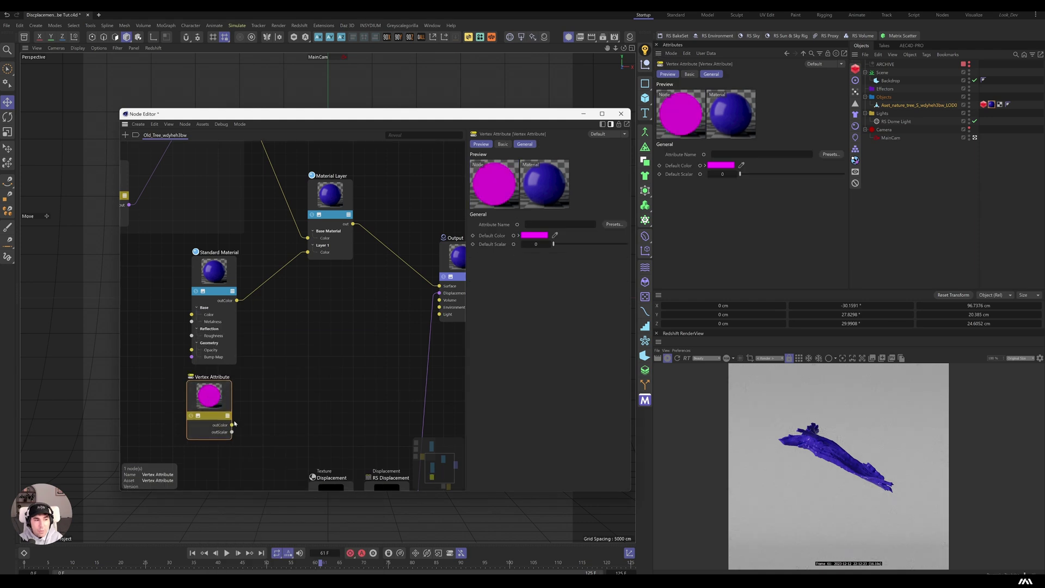
pyautogui.moveTo(232, 425); pyautogui.dragTo(344, 194)
pyautogui.moveTo(367, 211)
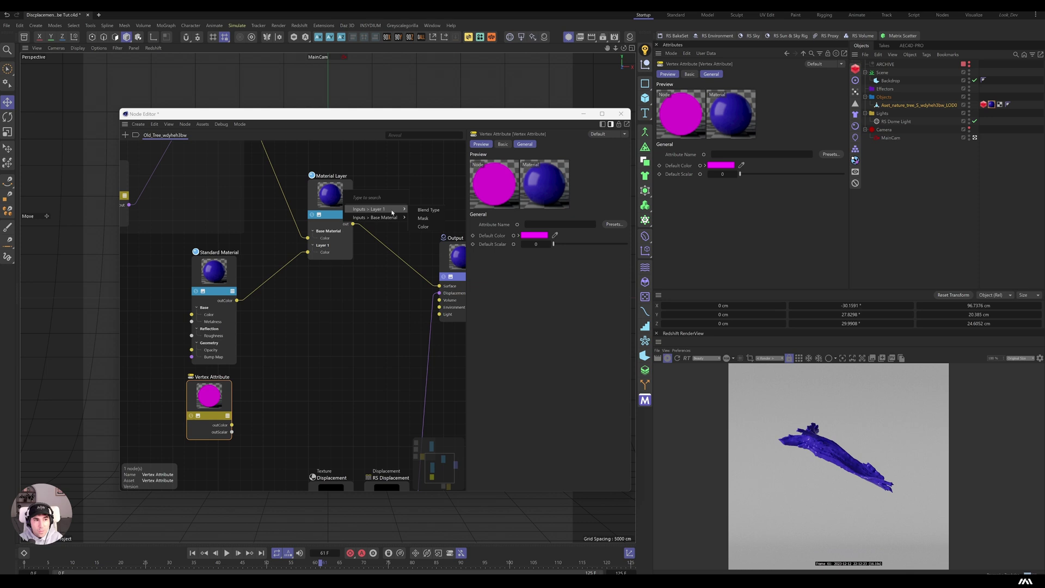
pyautogui.click(425, 220)
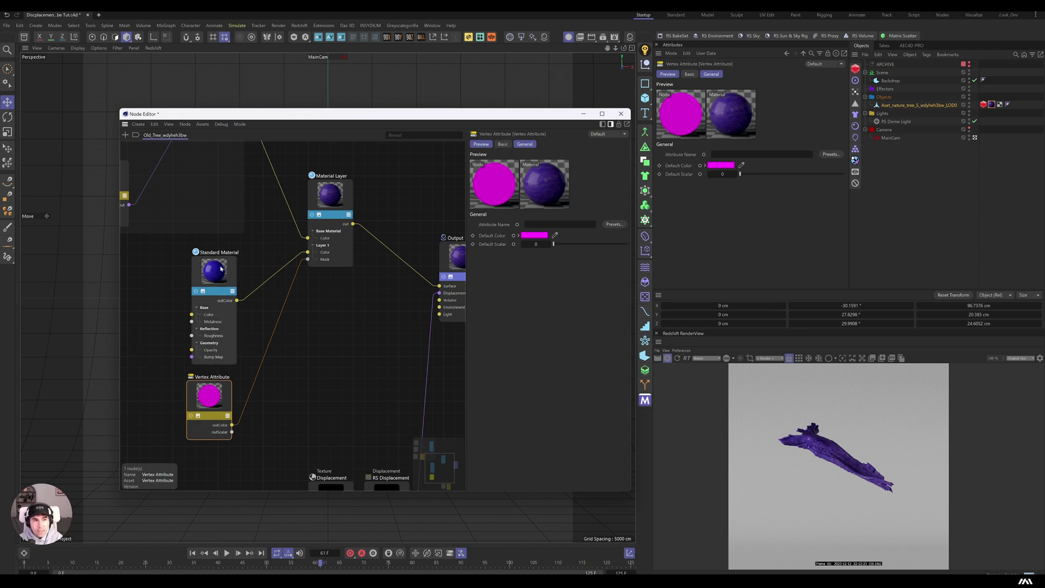
pyautogui.moveTo(203, 407); pyautogui.dragTo(206, 406)
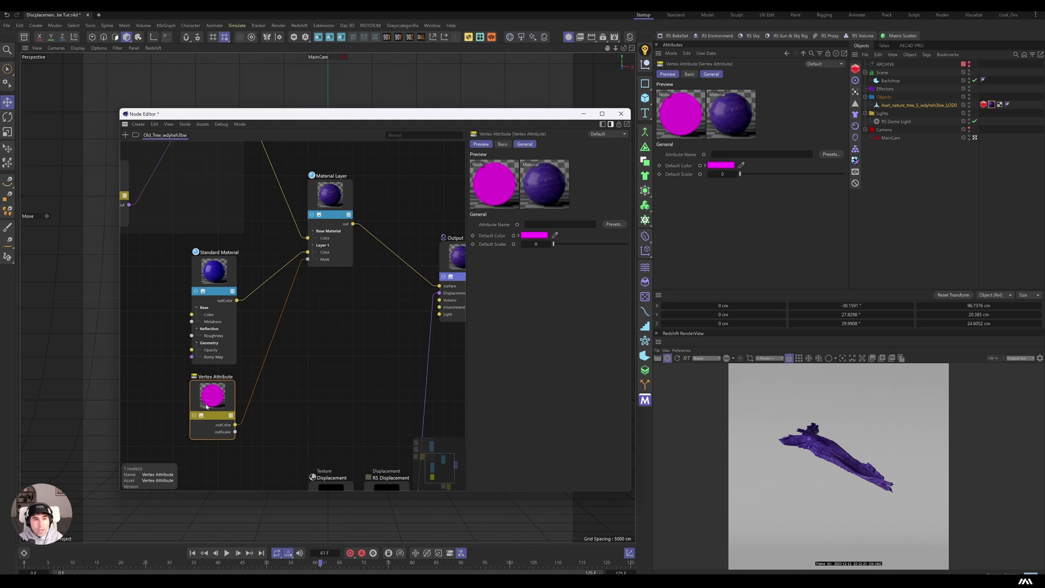
# Close the Node Editor and give the tree a Vertex Map tag with Use Fields ticked.
pyautogui.click(912, 105)
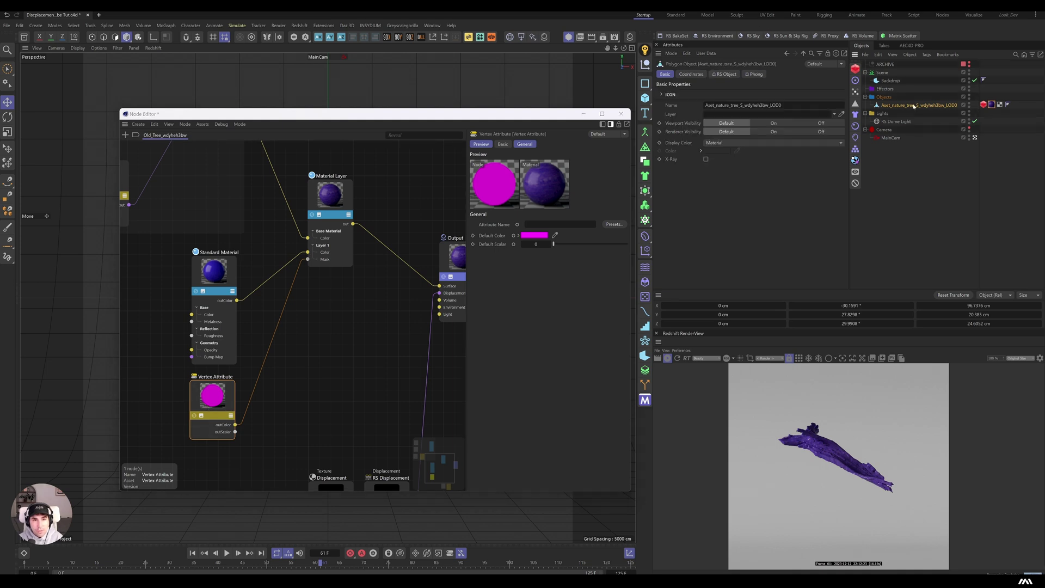
pyautogui.click(621, 114)
pyautogui.click(855, 92)
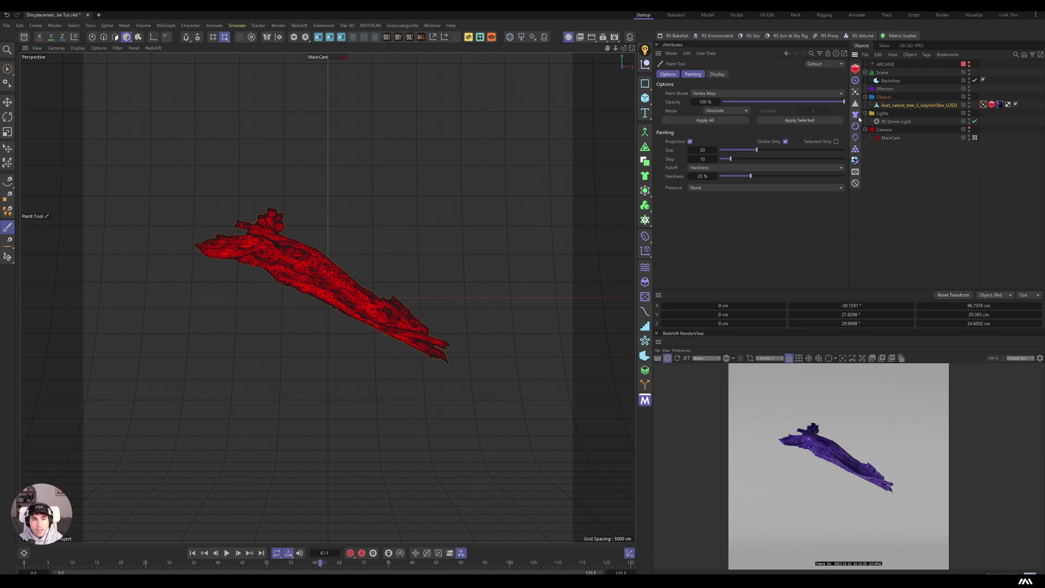
pyautogui.rightClick(900, 106)
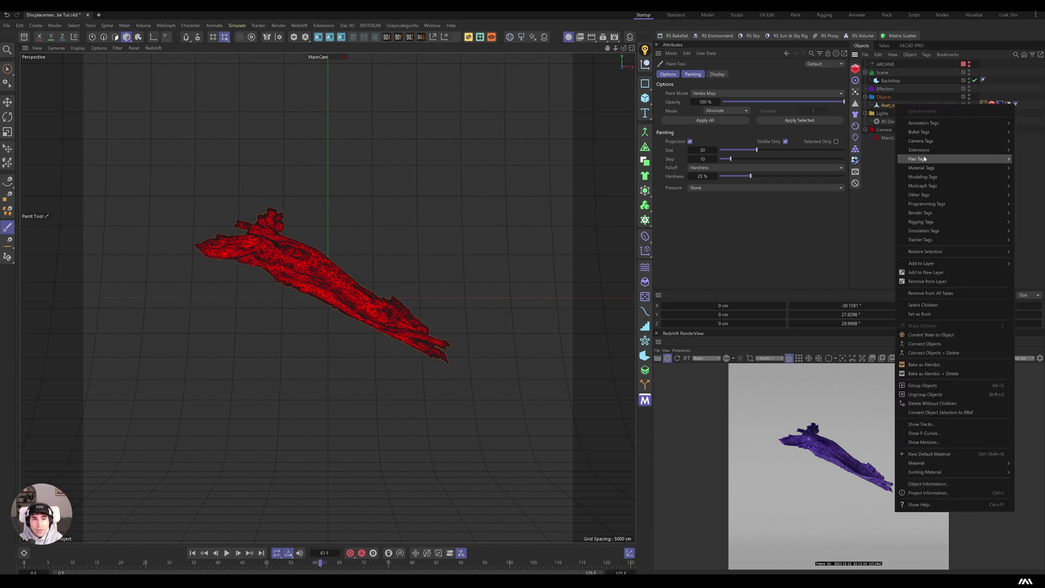
pyautogui.moveTo(922, 194)
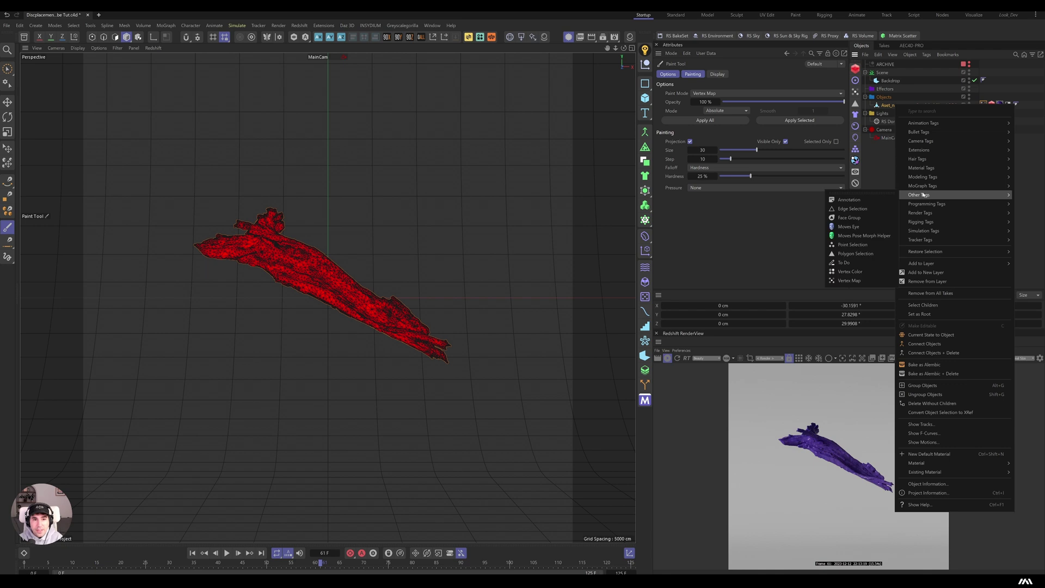
pyautogui.click(848, 282)
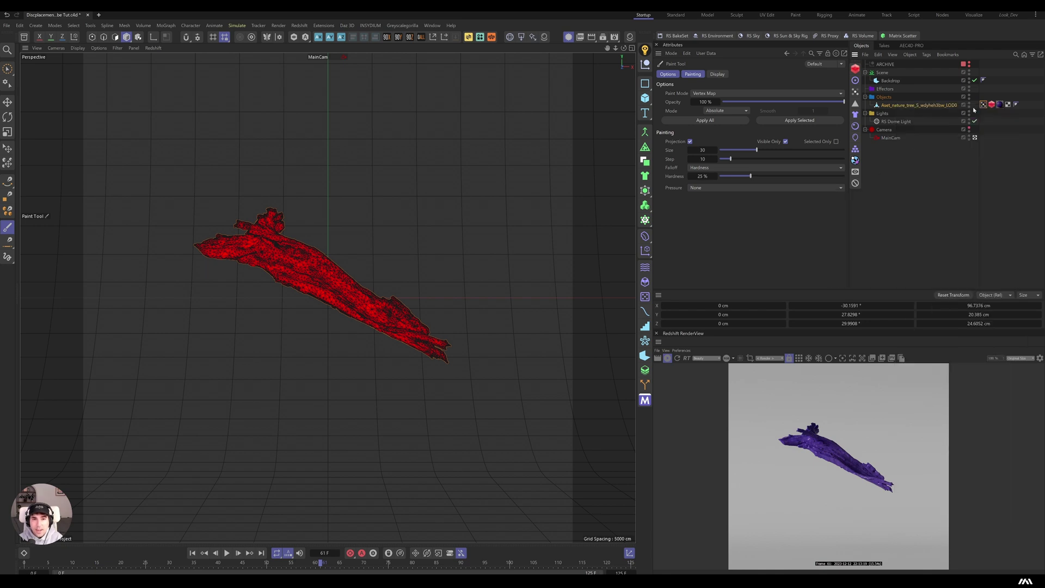
pyautogui.click(983, 105)
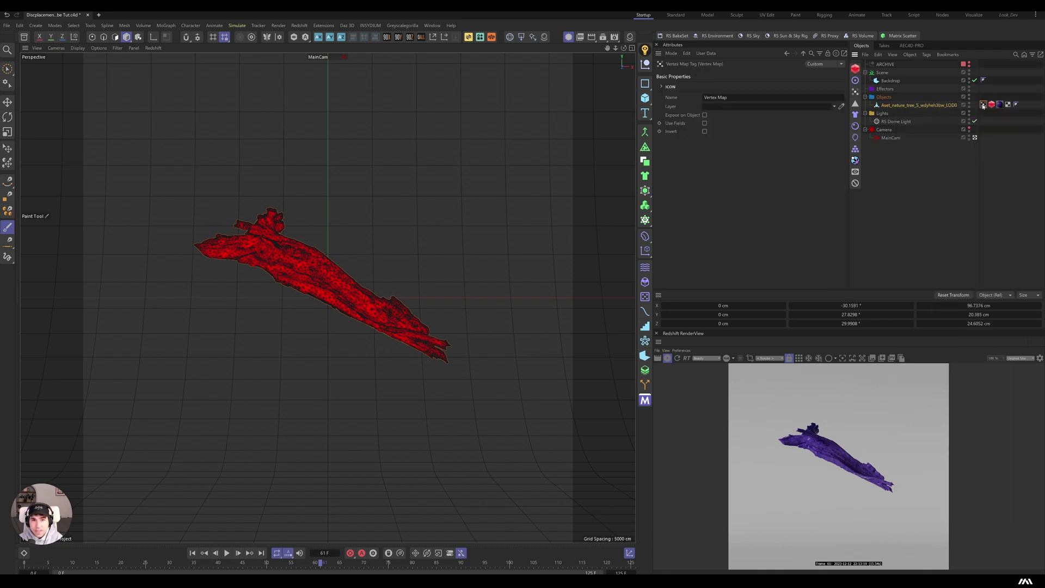
pyautogui.click(705, 123)
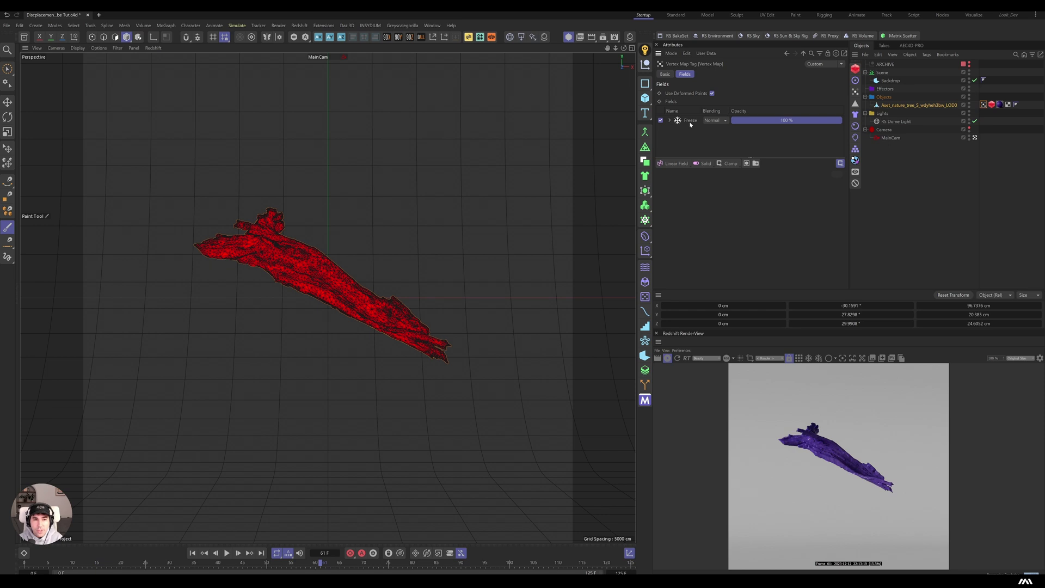
# Add a Spherical Field to the Vertex Map's fields and shift it left along X.
pyautogui.click(675, 163)
pyautogui.click(721, 189)
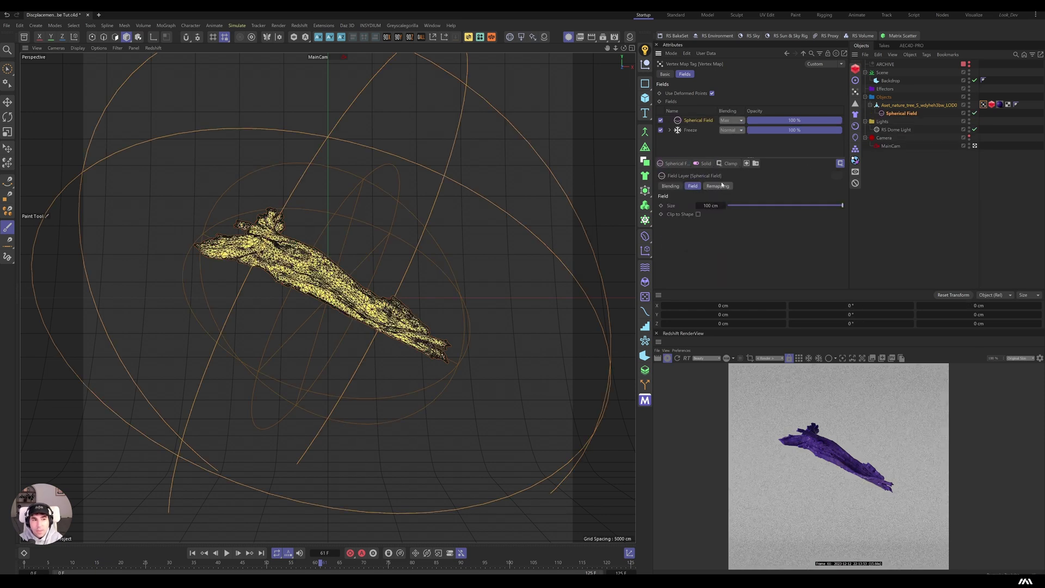
pyautogui.click(907, 114)
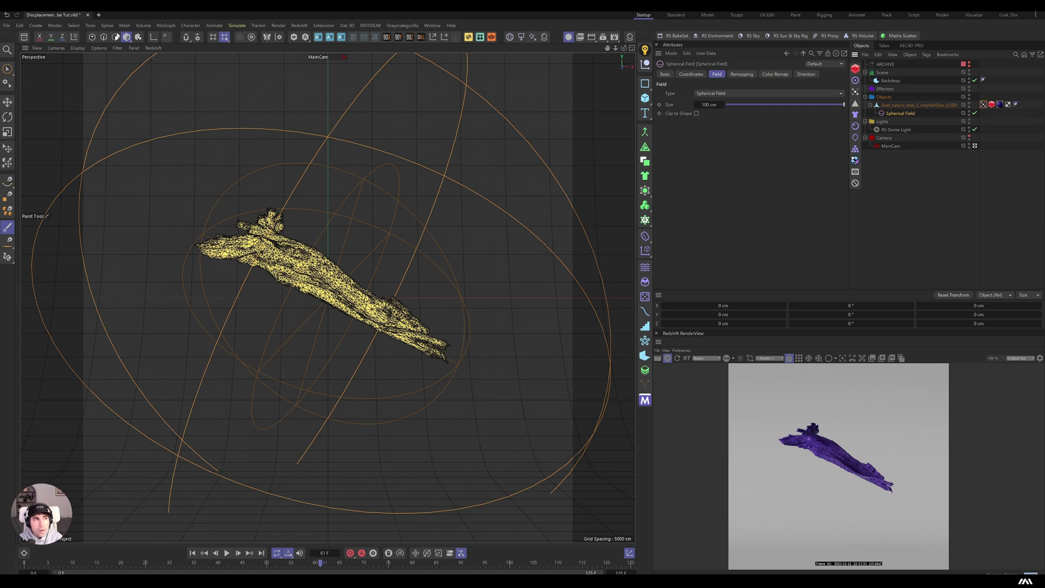
pyautogui.click(7, 102)
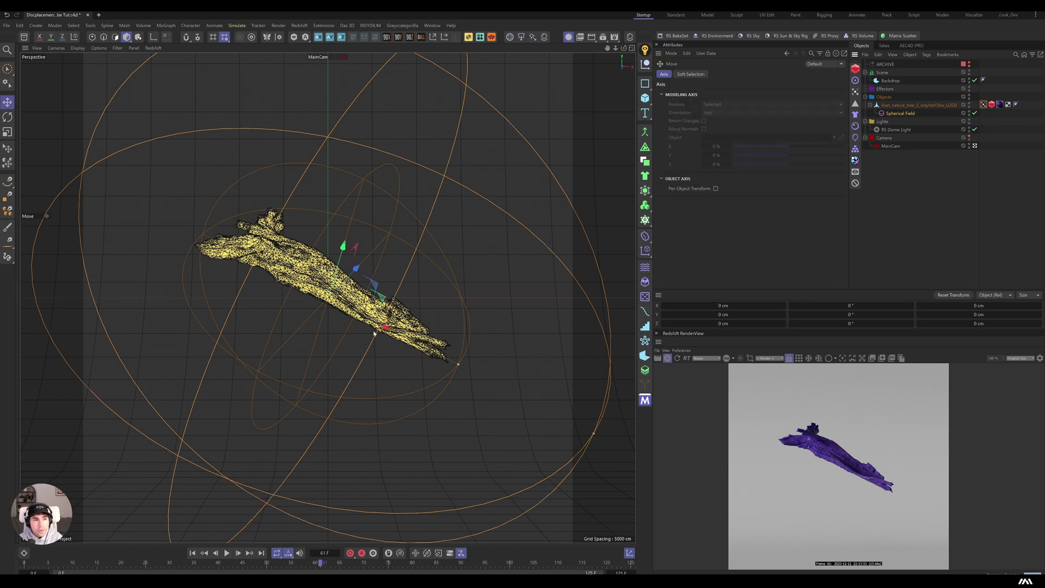
pyautogui.moveTo(385, 327); pyautogui.dragTo(157, 247)
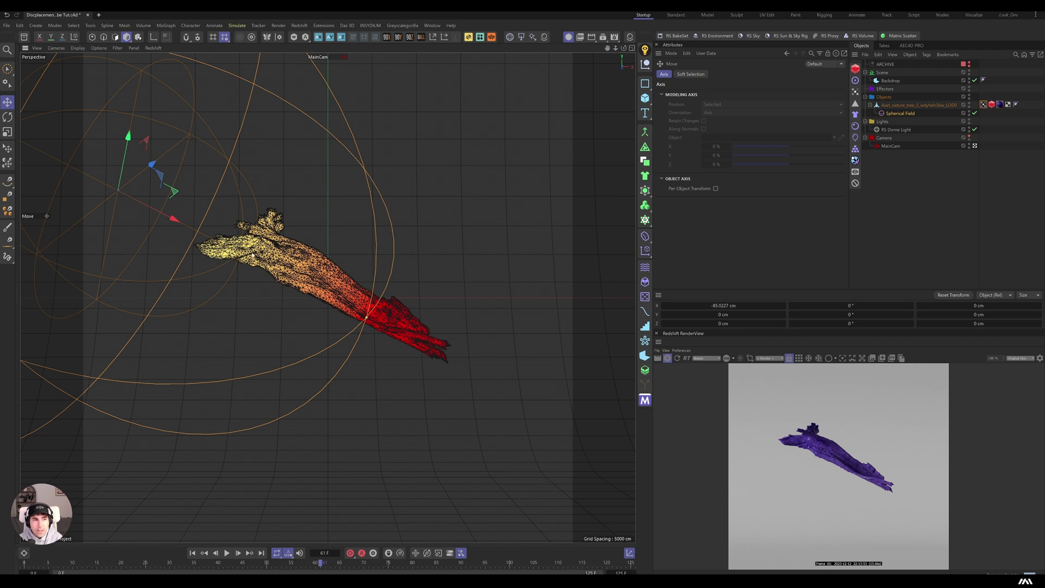
# Reselect the Vertex Map tag, then bring up the tree material's Surface input options.
pyautogui.click(983, 105)
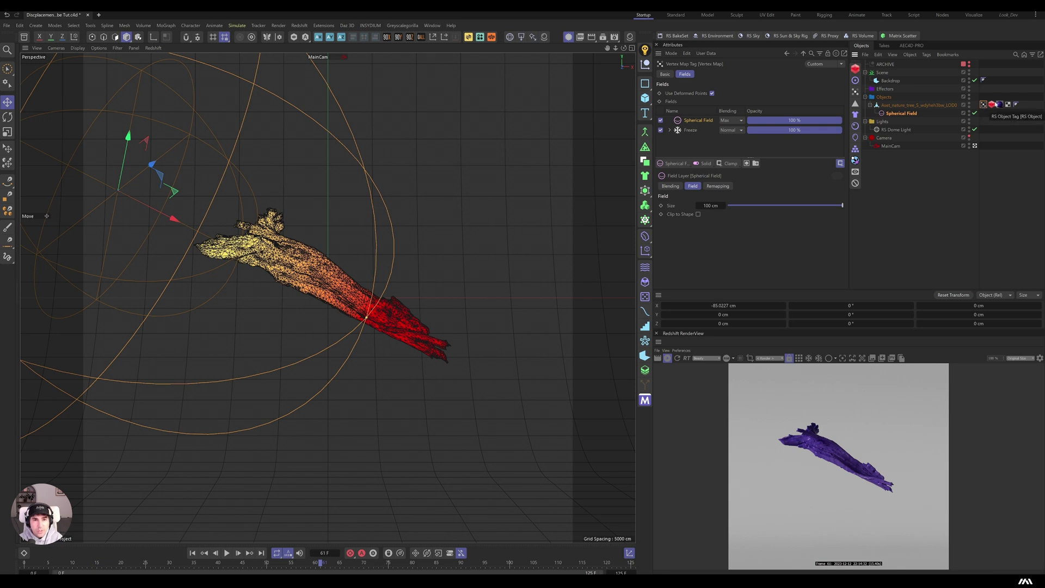
pyautogui.click(1000, 104)
pyautogui.rightClick(693, 152)
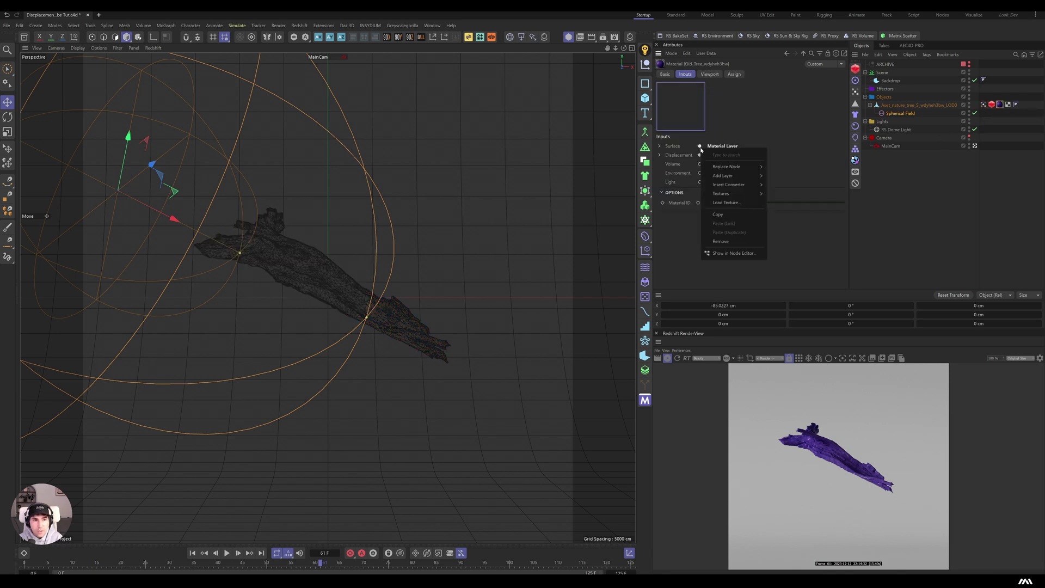
# Make the material's Vertex Attribute node read the tree's Vertex Map tag, then close the Node Editor.
pyautogui.click(734, 253)
pyautogui.click(384, 195)
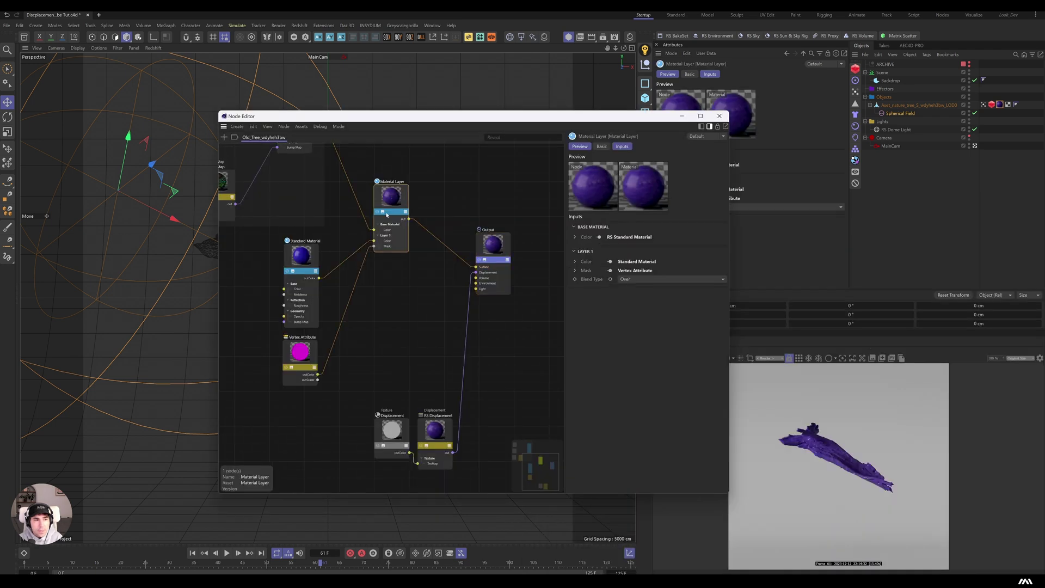
pyautogui.click(293, 354)
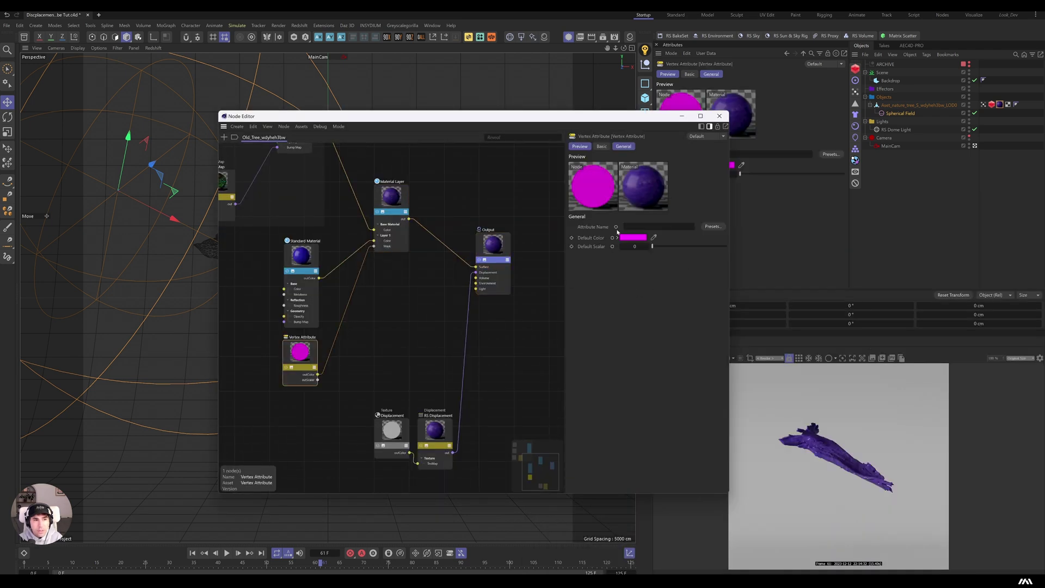
pyautogui.moveTo(983, 104); pyautogui.dragTo(676, 227)
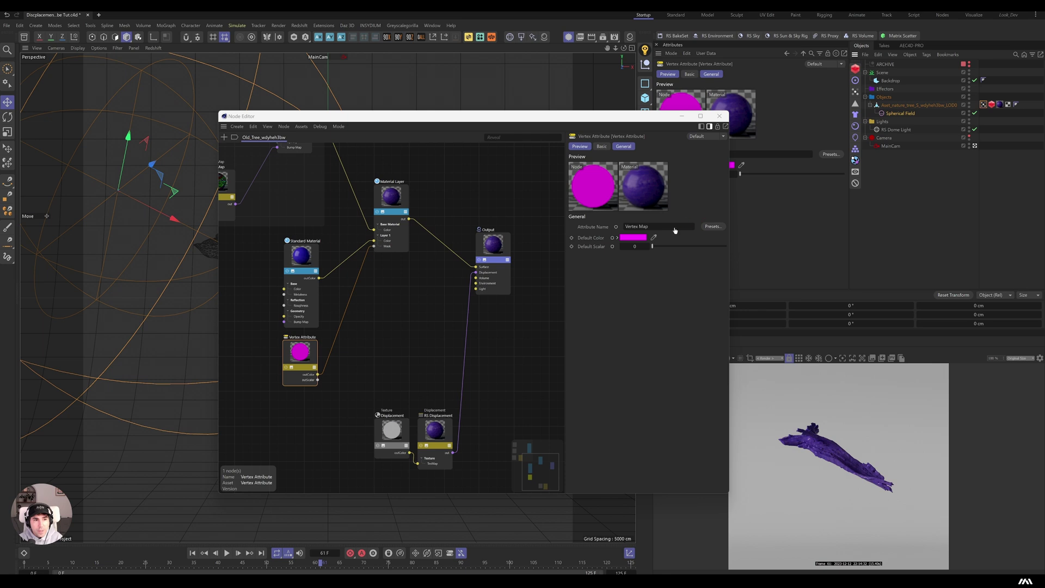
pyautogui.moveTo(299, 355); pyautogui.dragTo(301, 350)
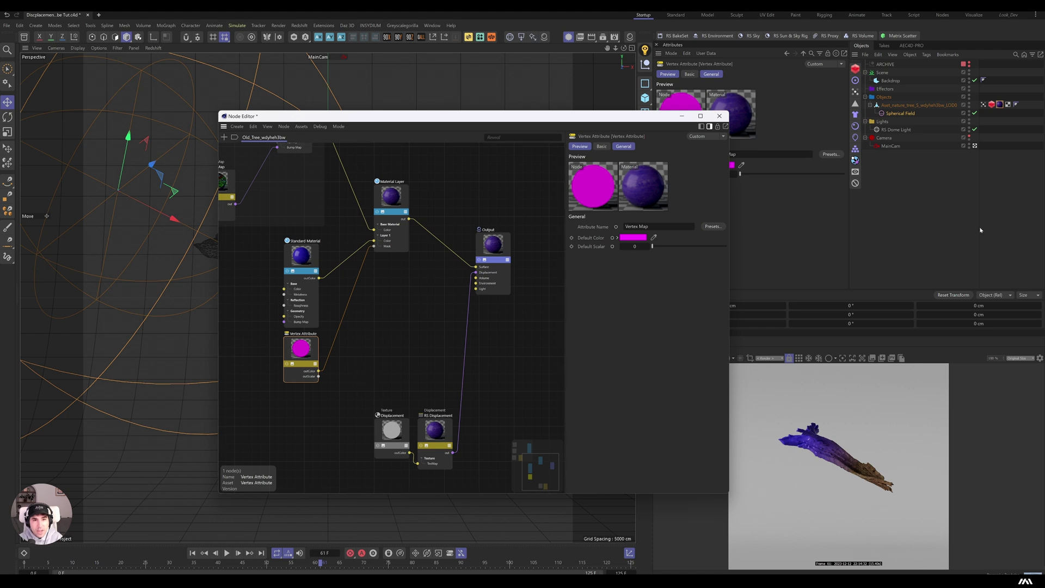
pyautogui.click(719, 116)
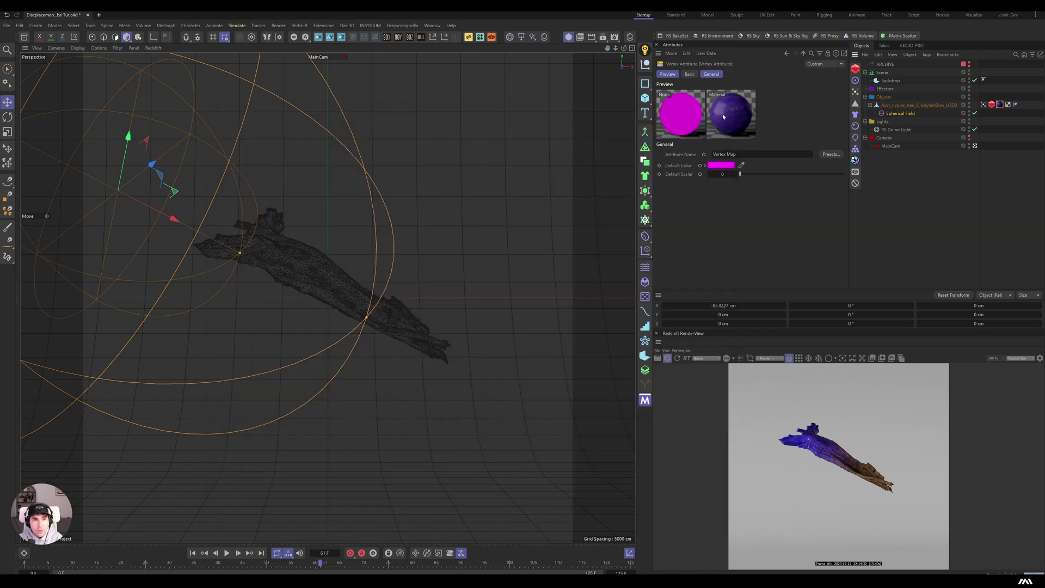
# Move the Spherical Field further left to -105 cm and set the Freeze layer to Overlay blending.
pyautogui.click(983, 104)
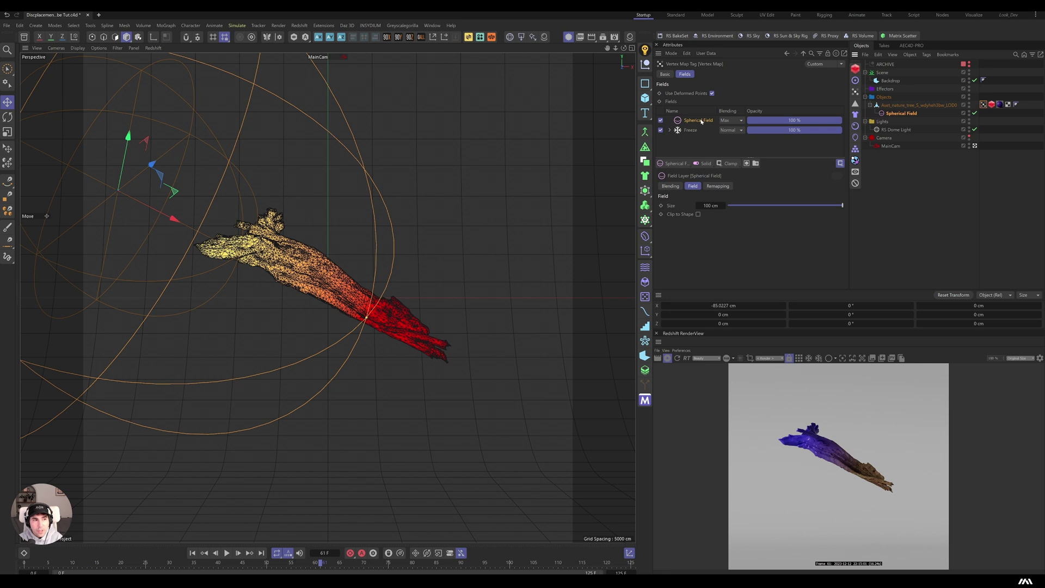
pyautogui.moveTo(174, 219); pyautogui.dragTo(145, 204)
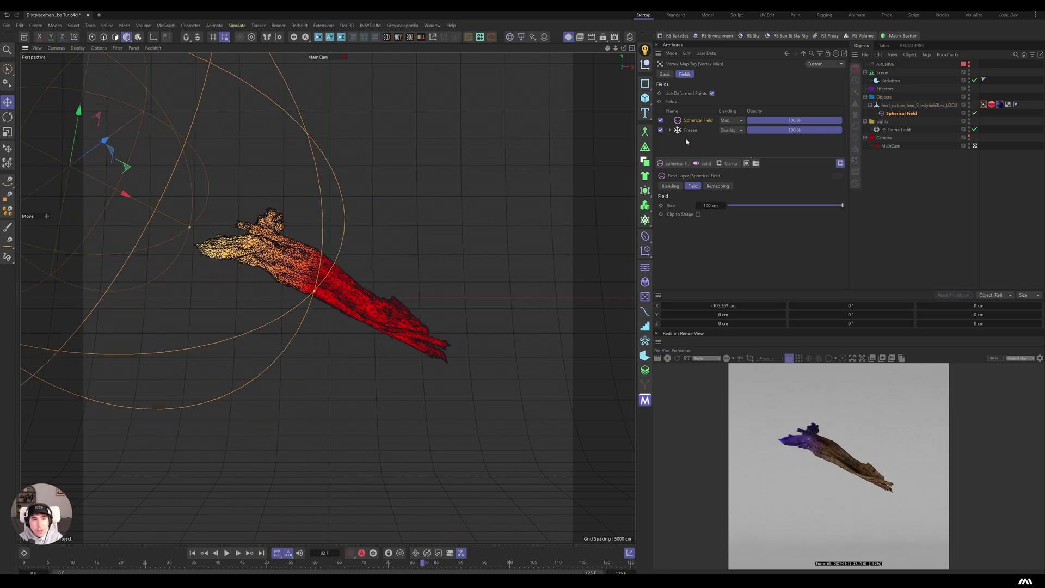
pyautogui.click(690, 131)
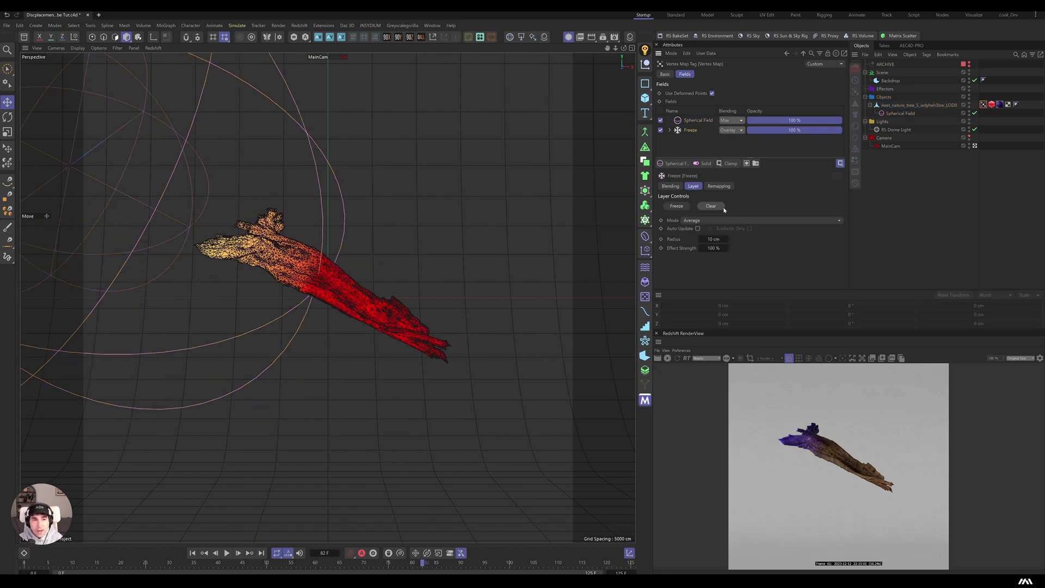
pyautogui.click(713, 220)
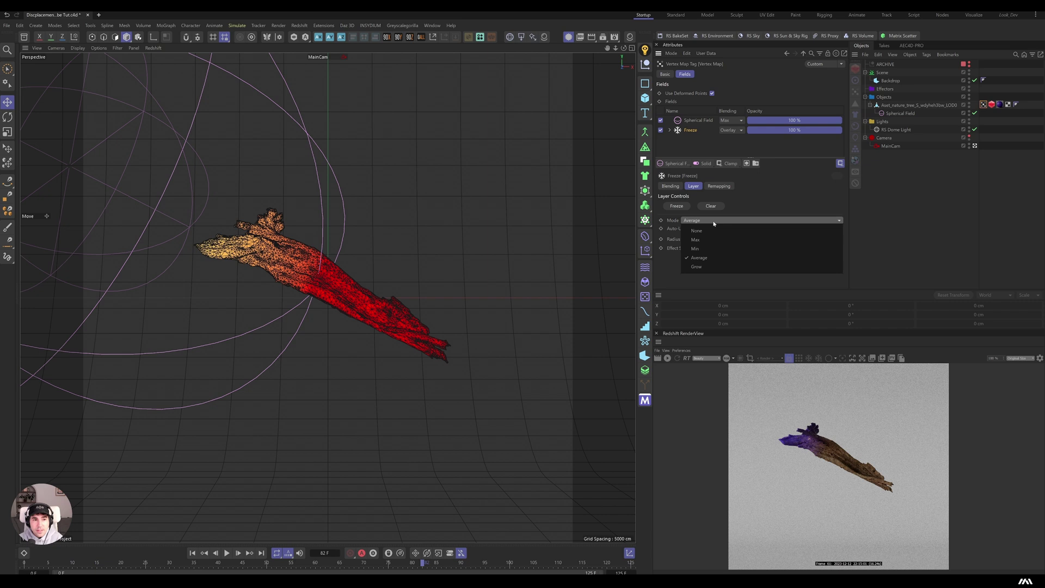
# Set the Freeze layer to Grow mode with Normal blending and nudge the Spherical Field along X.
pyautogui.click(709, 268)
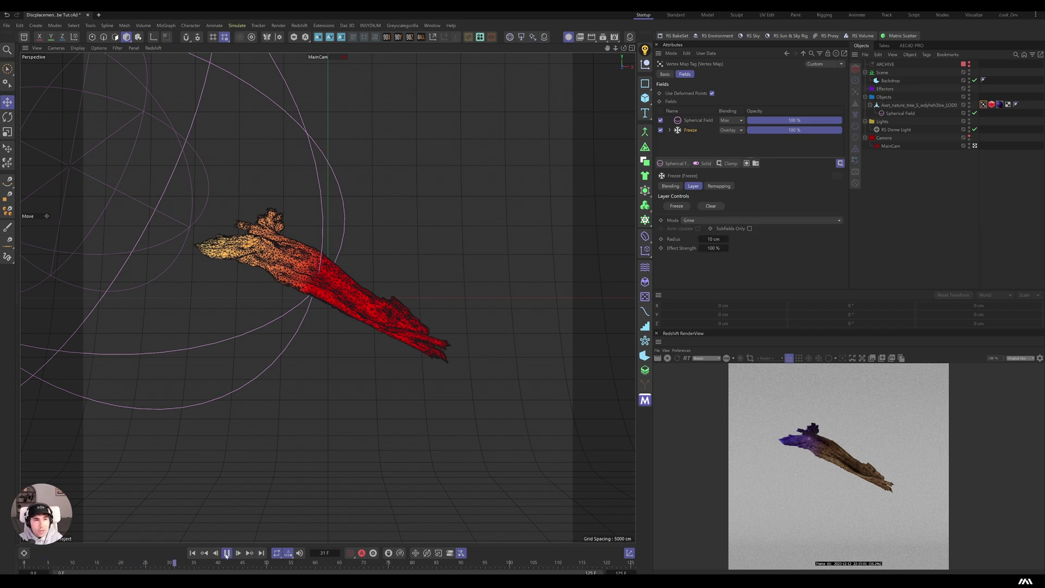
pyautogui.click(729, 131)
pyautogui.click(732, 154)
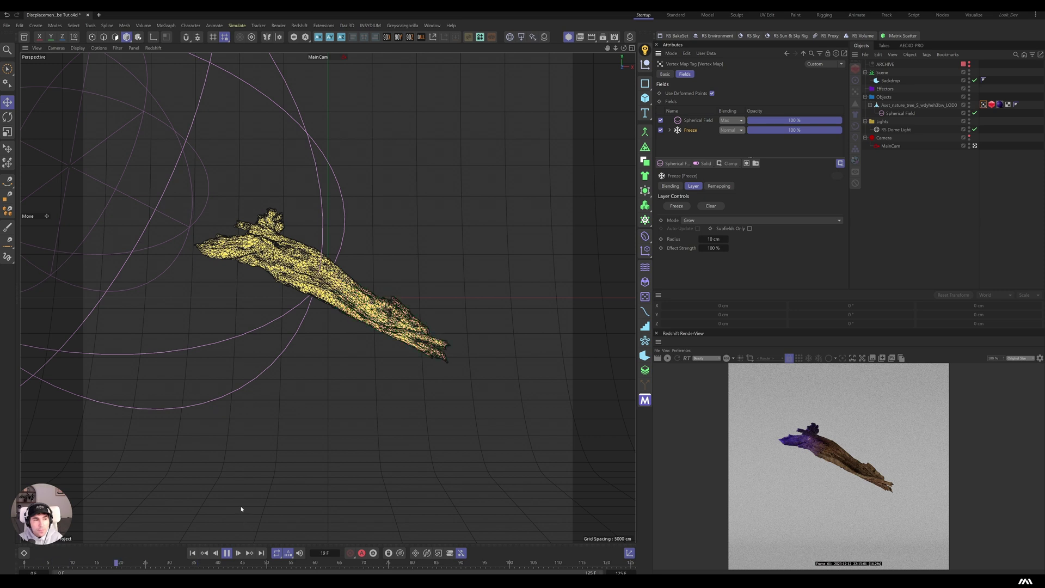
pyautogui.click(227, 553)
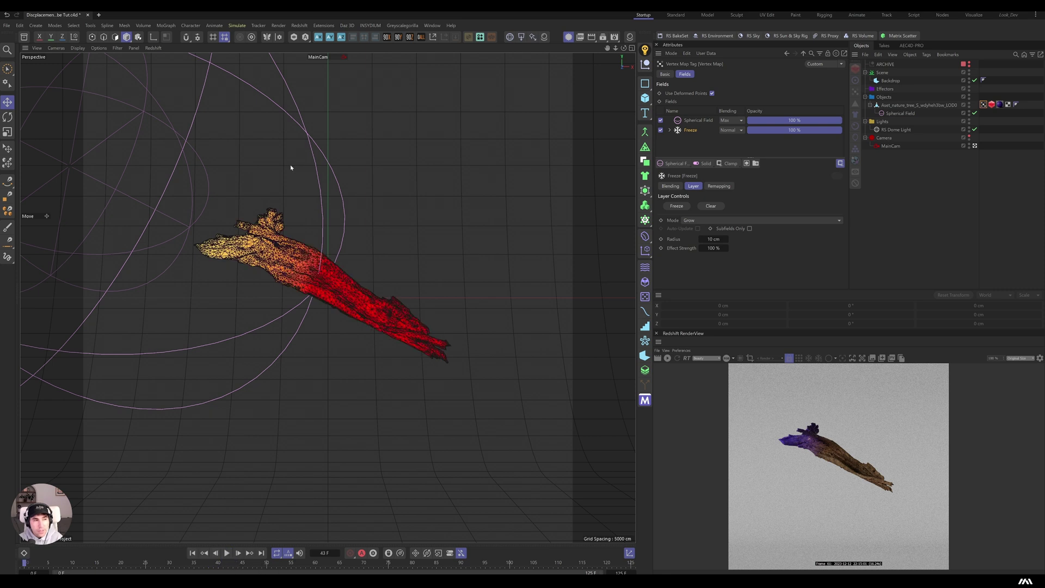
pyautogui.click(658, 120)
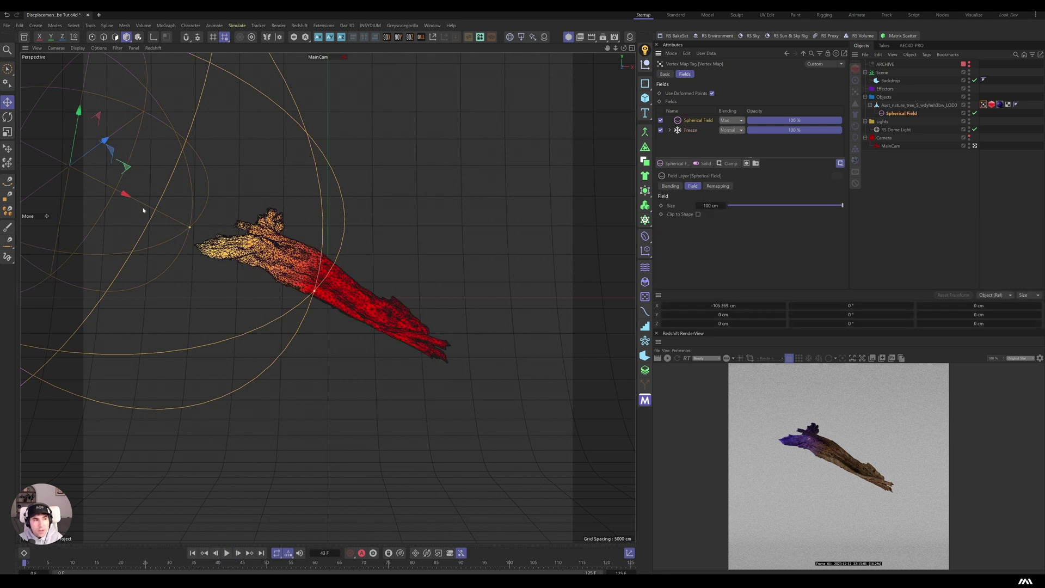
pyautogui.moveTo(125, 193)
pyautogui.mouseDown()
pyautogui.moveTo(102, 192)
pyautogui.moveTo(126, 193)
pyautogui.moveTo(123, 208)
pyautogui.mouseUp()
# Give the Freeze layer a 1 cm radius and play the timeline to frame 87 to check growth.
pyautogui.click(689, 130)
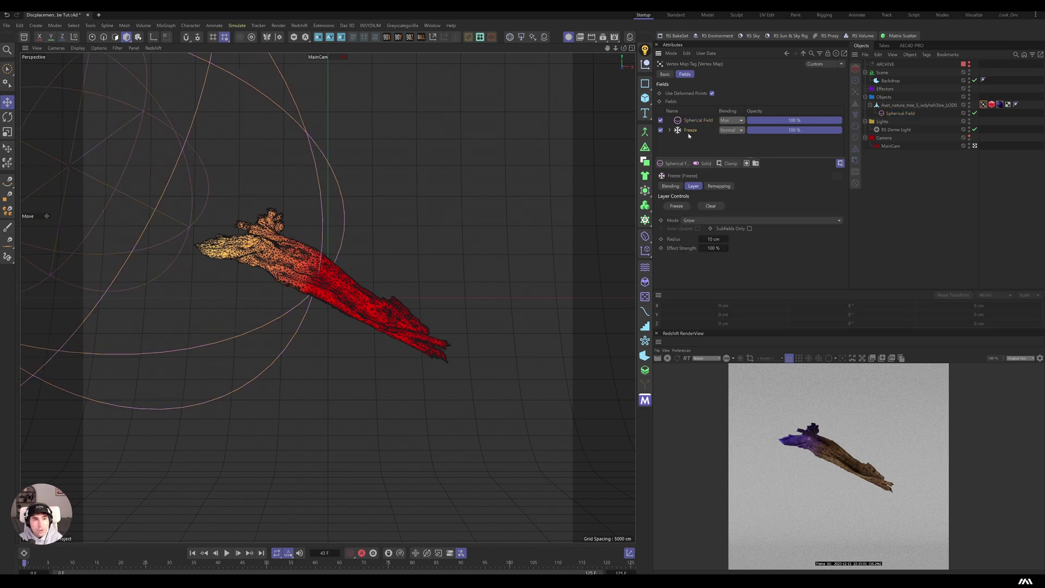
pyautogui.click(719, 237)
pyautogui.write('1')
pyautogui.press('Return')
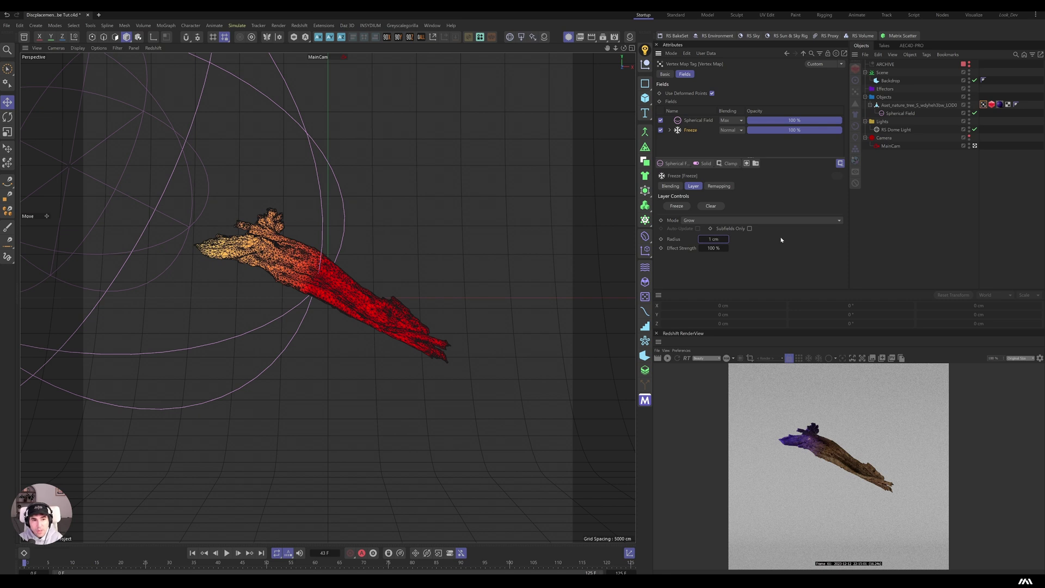
pyautogui.click(227, 553)
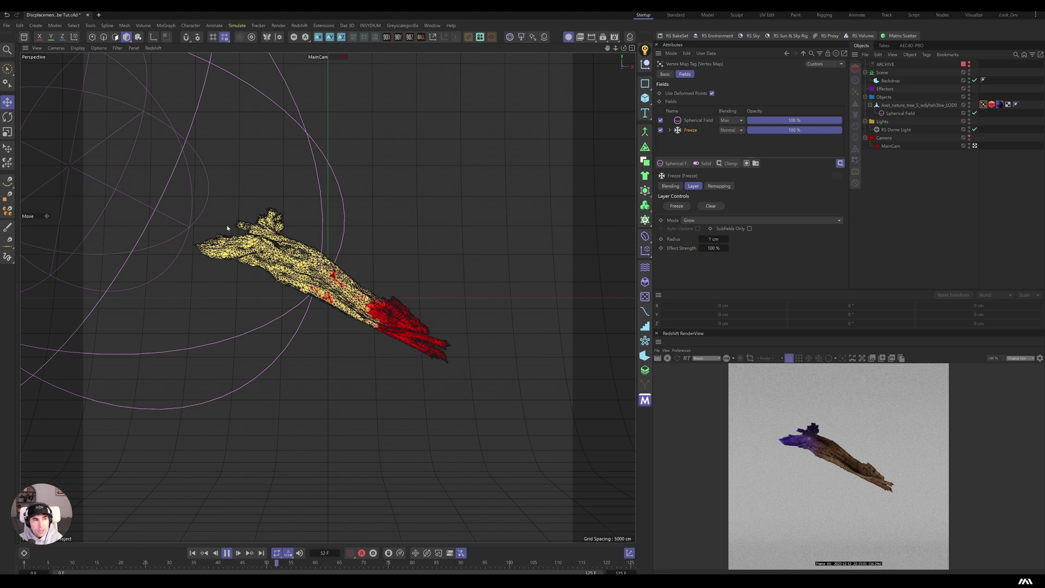
pyautogui.press('F8')
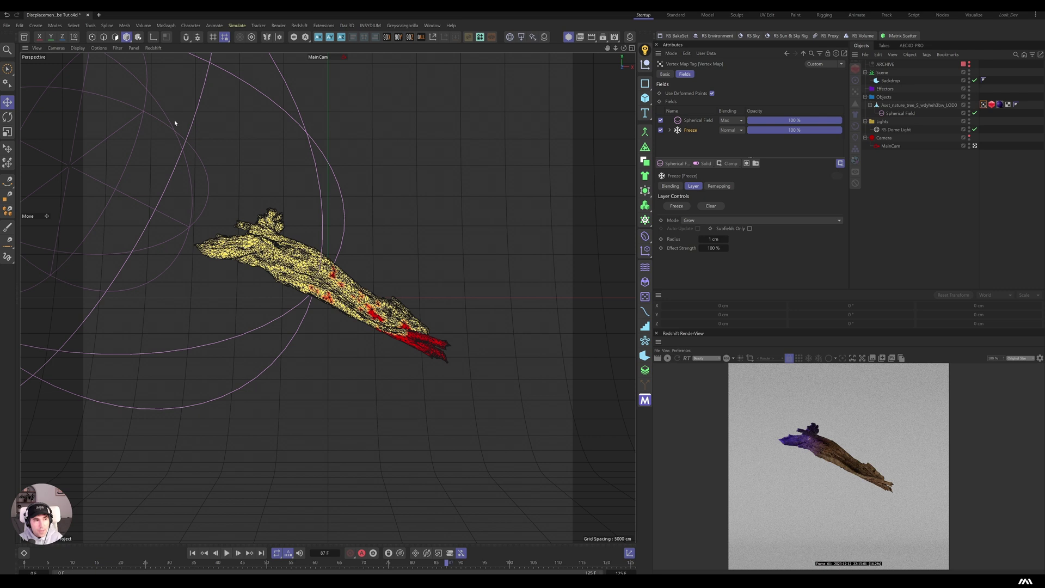
# Shrink the Spherical Field's size and move it onto the branch's upper end.
pyautogui.press('t')
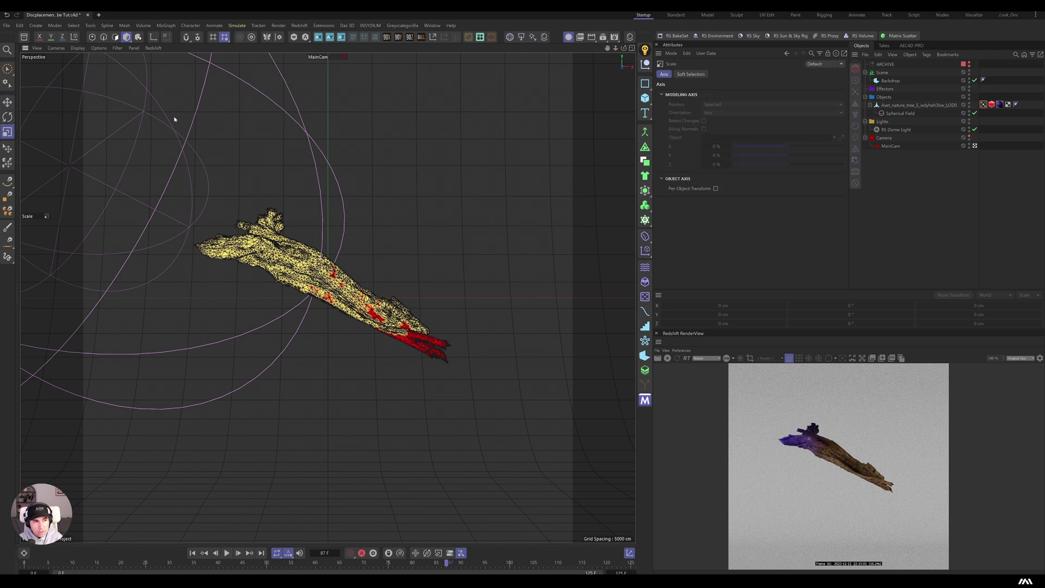
pyautogui.click(895, 113)
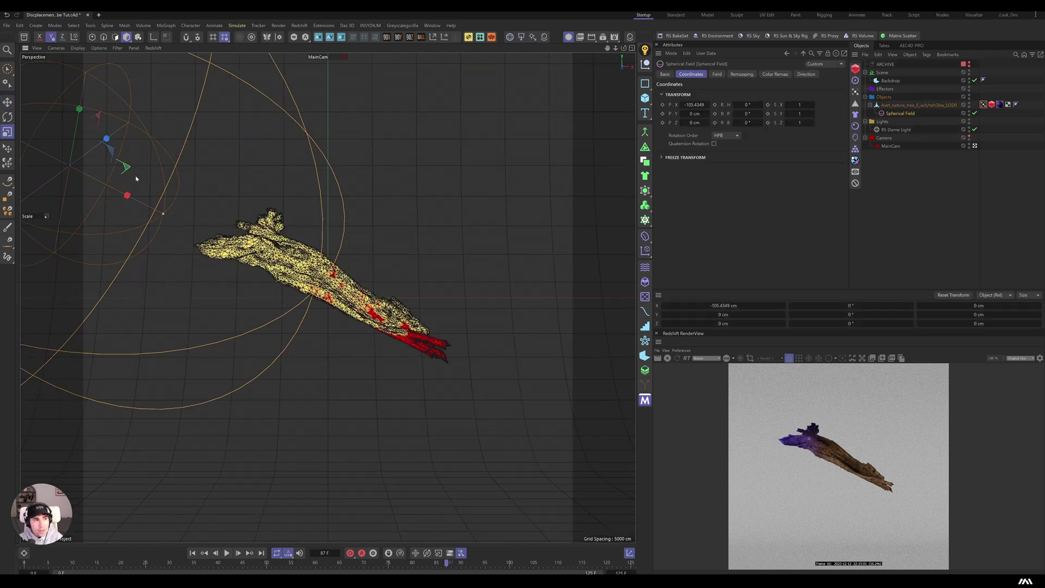
pyautogui.press('r')
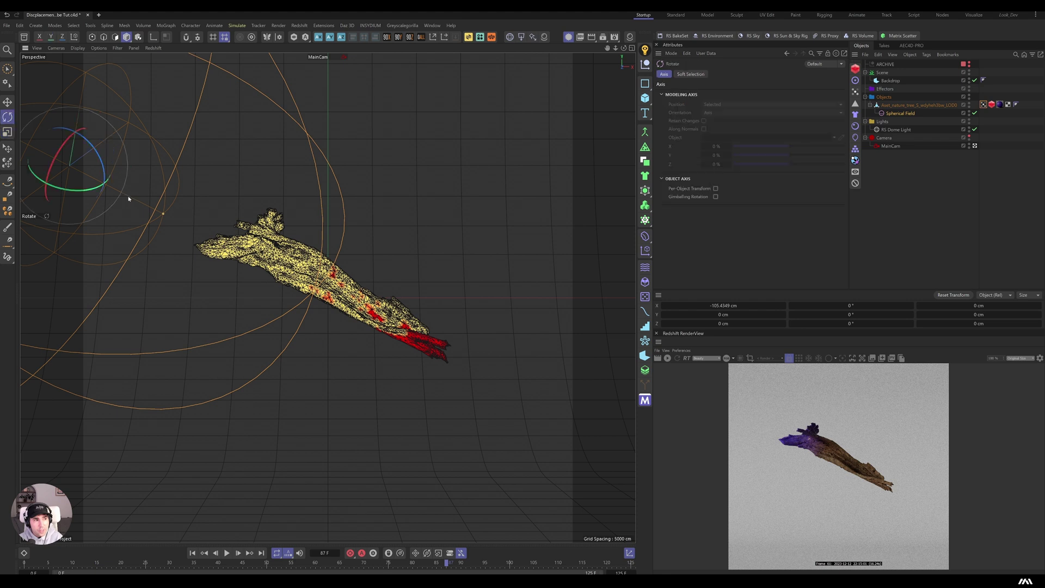
pyautogui.click(910, 116)
pyautogui.click(717, 75)
pyautogui.moveTo(722, 105); pyautogui.dragTo(681, 105)
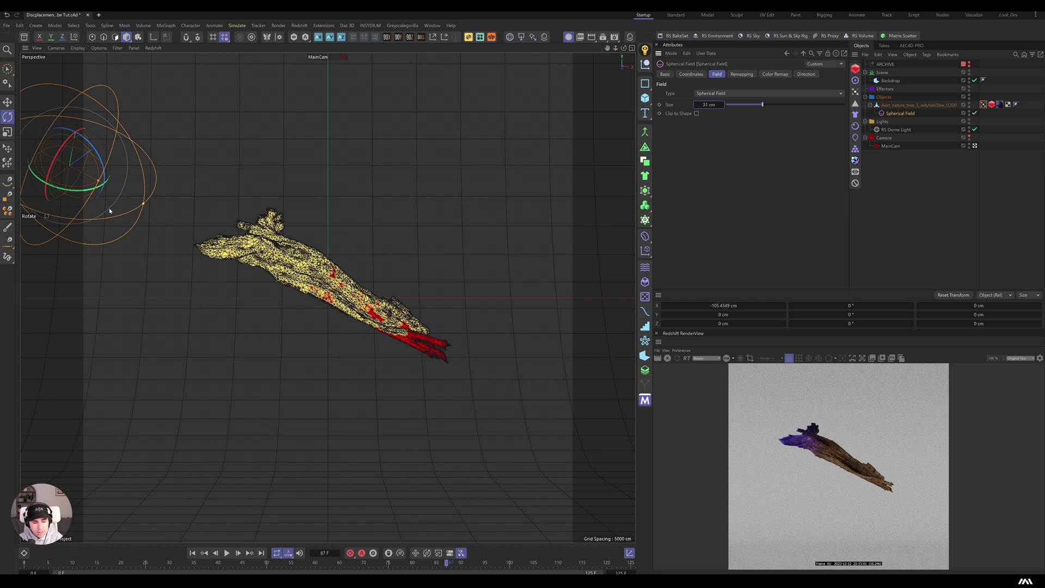
pyautogui.press('e')
pyautogui.moveTo(122, 192); pyautogui.dragTo(229, 248)
# Preview the spread up to frame 124 and start the Redshift IPR render.
pyautogui.click(227, 552)
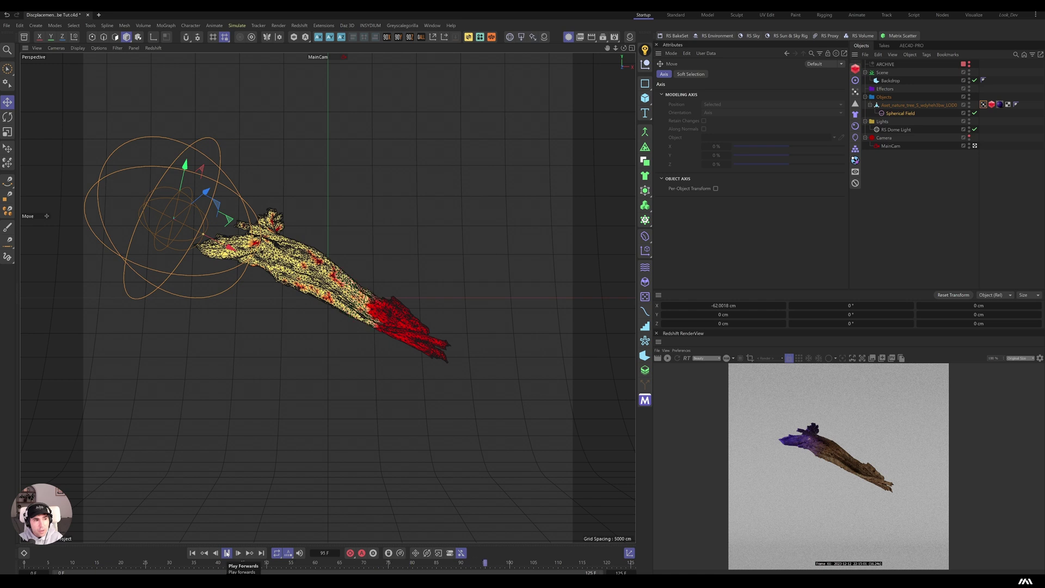
pyautogui.click(227, 552)
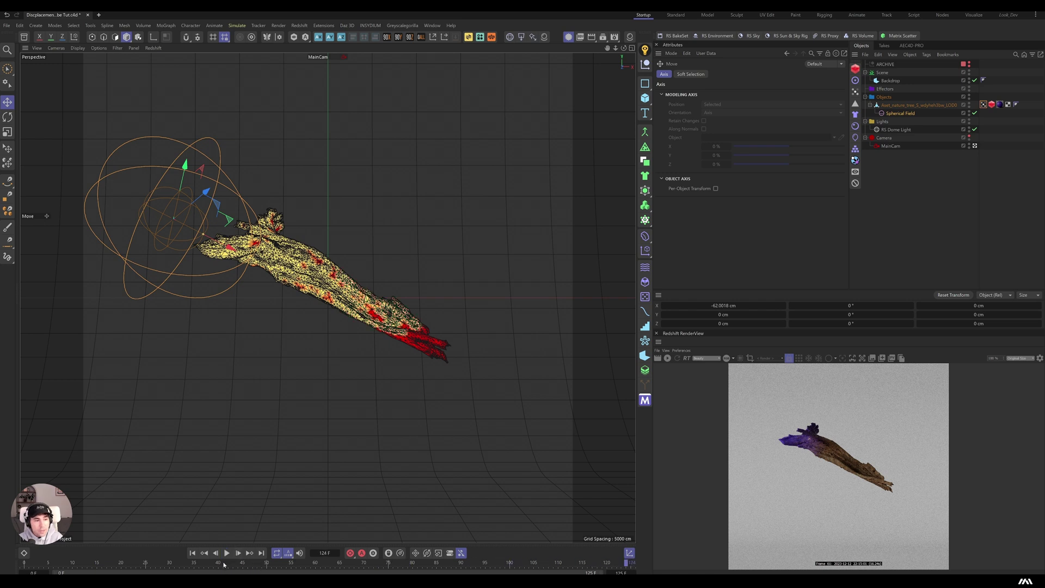
pyautogui.click(667, 358)
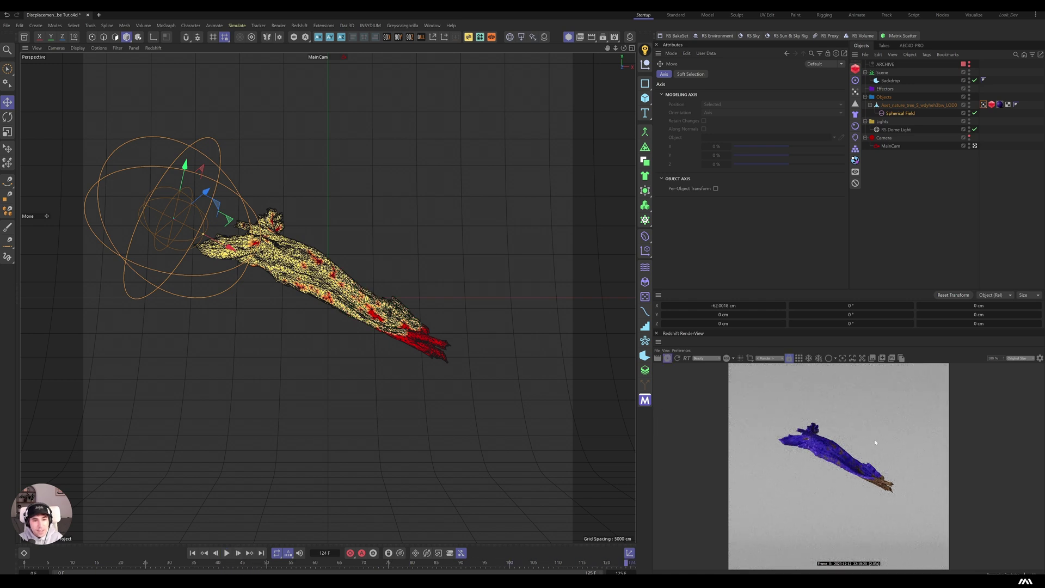
pyautogui.scroll(5, 850, 473)
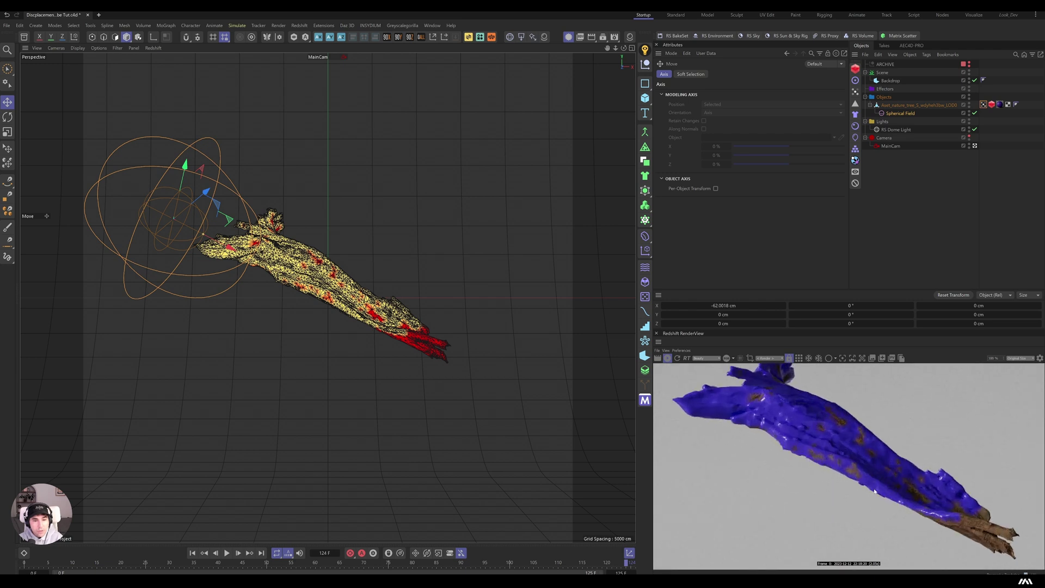
pyautogui.scroll(-6, 824, 445)
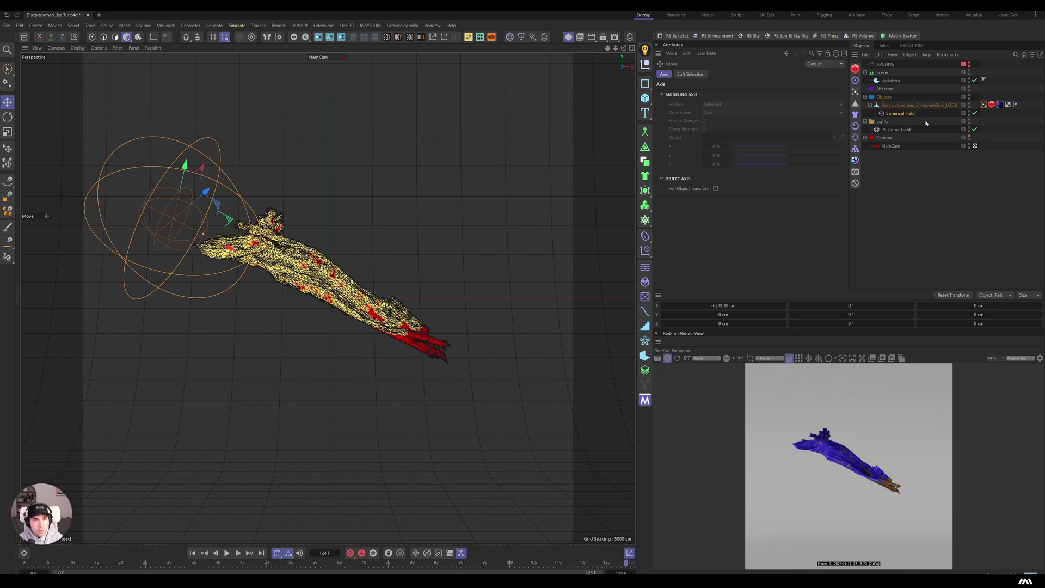
# Move the camera null to Z -400 cm so the branch fills more of the render.
pyautogui.click(884, 138)
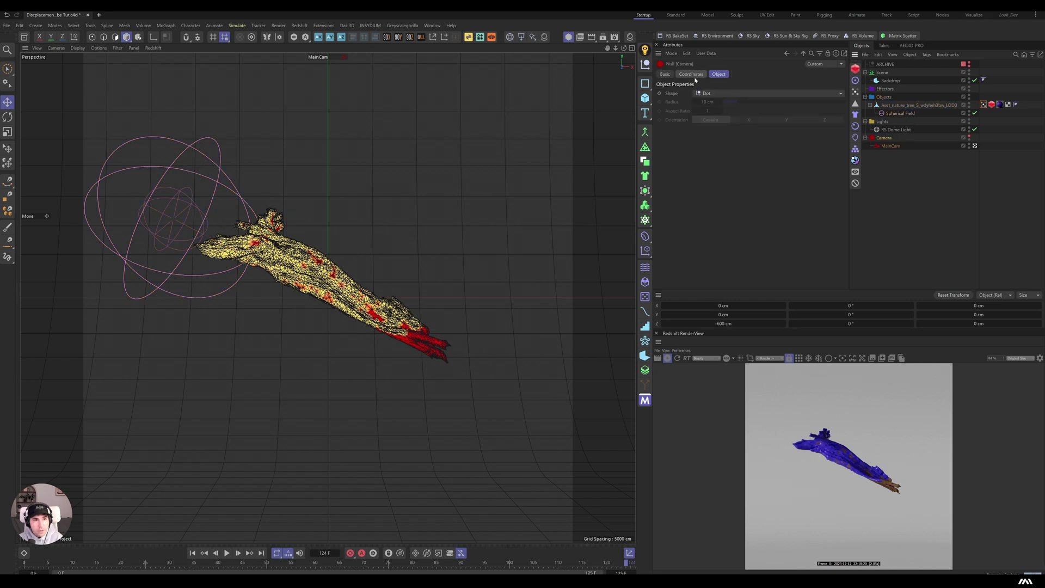
pyautogui.moveTo(696, 124); pyautogui.dragTo(727, 124)
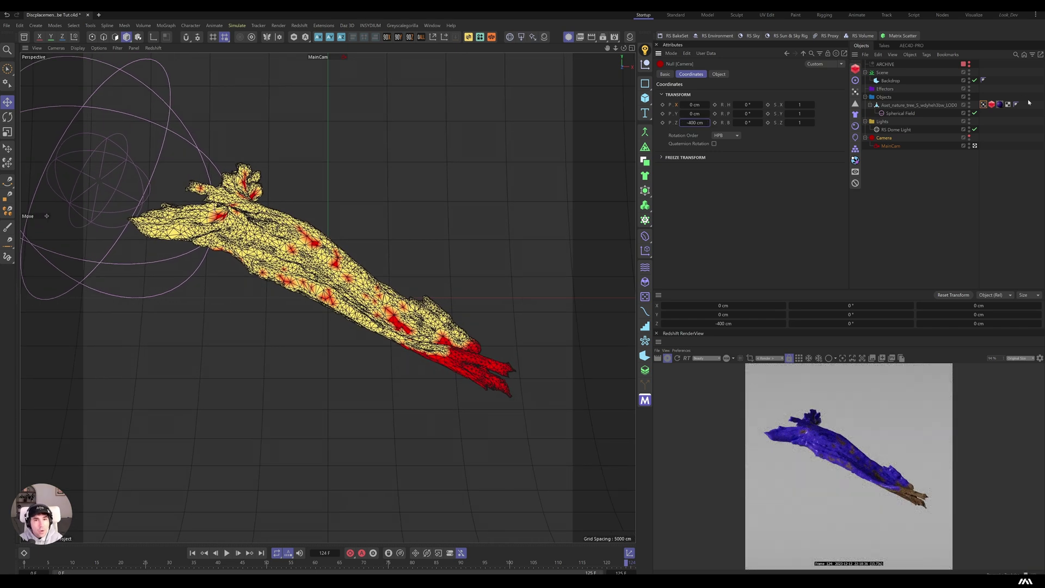
pyautogui.click(999, 104)
# Open the tree material in the Node Editor and select the displacement texture and RS Displacement nodes.
pyautogui.click(699, 146)
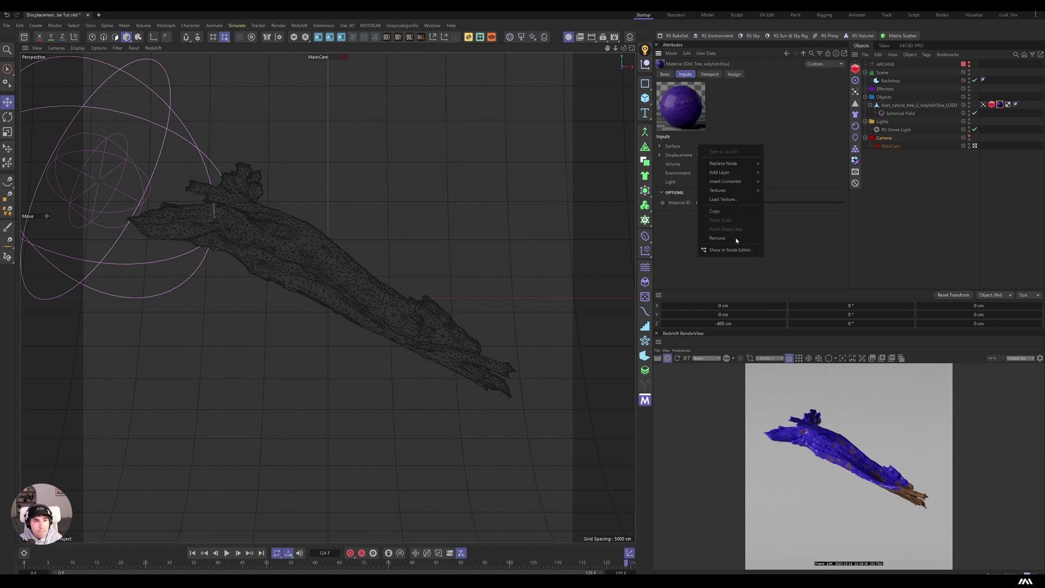
pyautogui.click(737, 251)
pyautogui.scroll(-3, 342, 223)
pyautogui.scroll(-1, 344, 224)
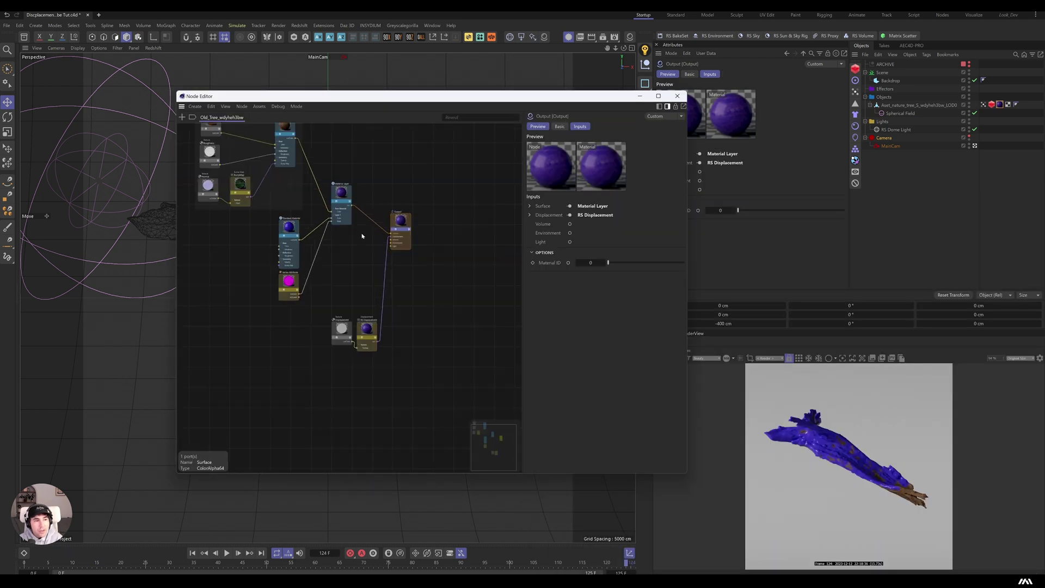
pyautogui.scroll(4, 362, 250)
pyautogui.scroll(-2, 363, 296)
pyautogui.scroll(4, 391, 372)
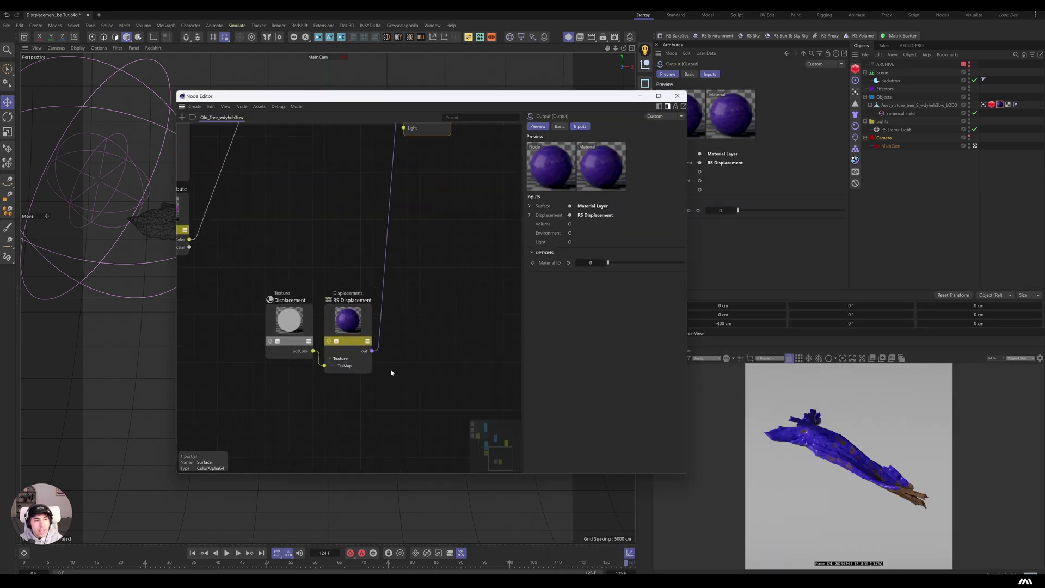
pyautogui.moveTo(245, 266); pyautogui.dragTo(361, 435)
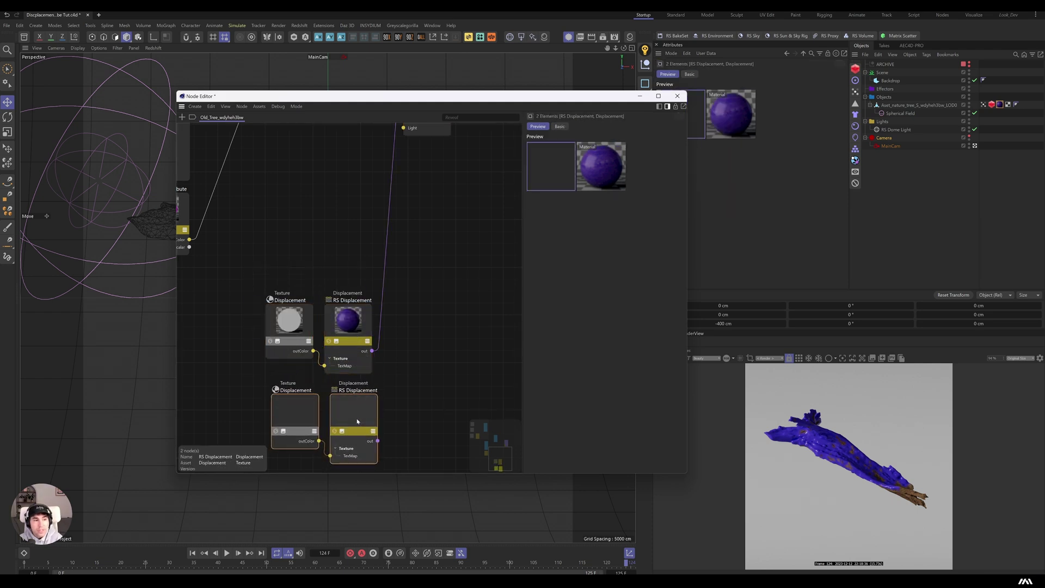
pyautogui.scroll(-4, 345, 362)
pyautogui.scroll(4, 345, 363)
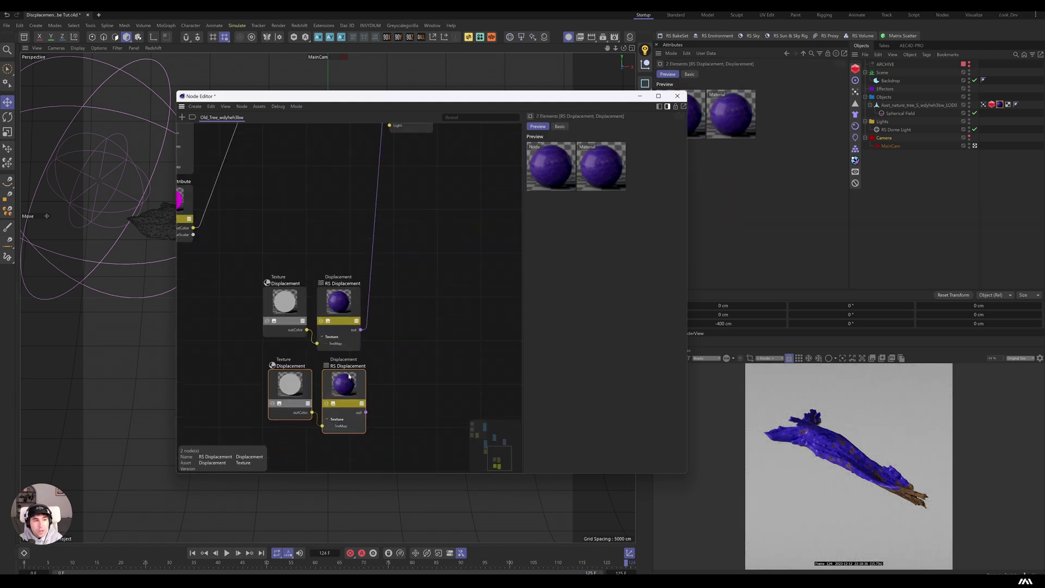
# Add a Displacement Blender fed by both displacements on Layers 0 and 1, driving Output Displacement.
pyautogui.doubleClick(438, 334)
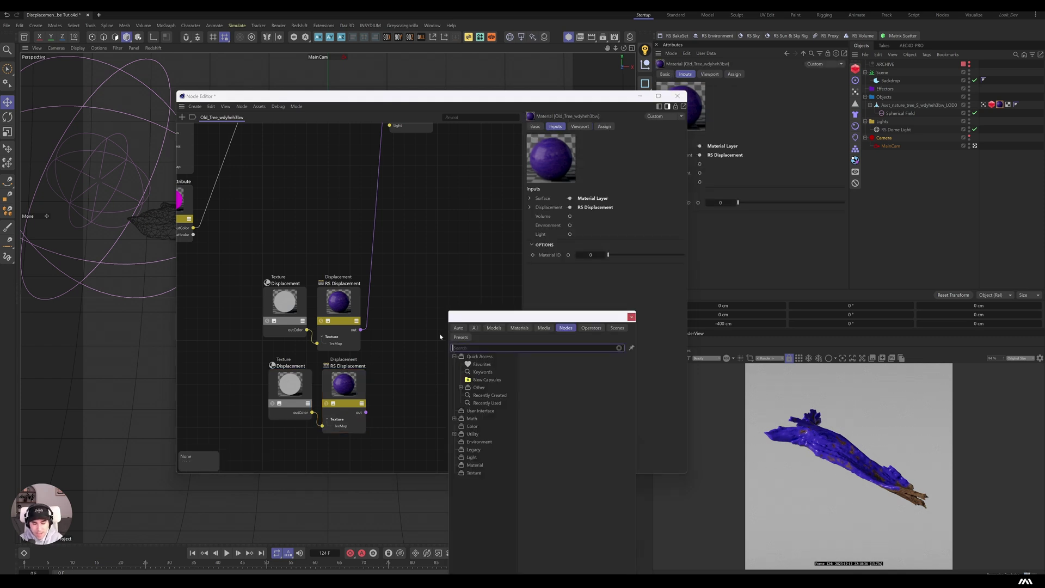
pyautogui.write('blender')
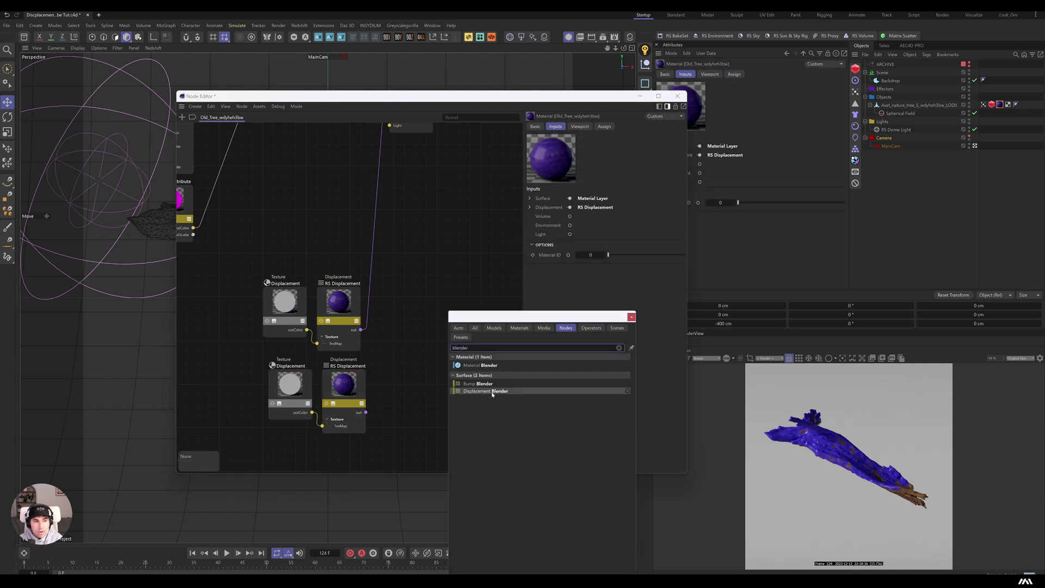
pyautogui.click(485, 391)
pyautogui.moveTo(362, 330); pyautogui.dragTo(415, 368)
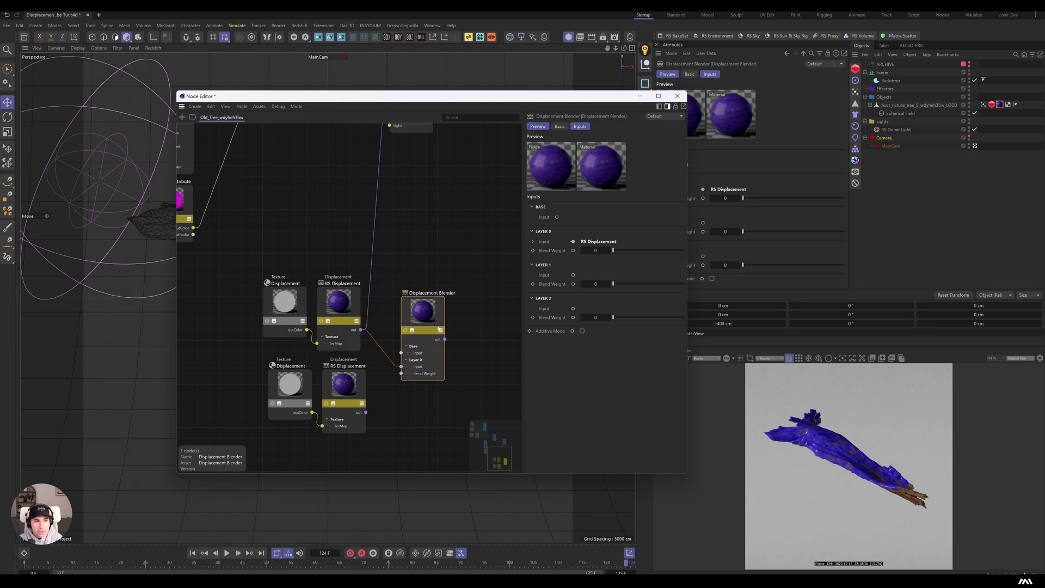
pyautogui.scroll(-5, 408, 285)
pyautogui.scroll(2, 430, 274)
pyautogui.moveTo(421, 320); pyautogui.dragTo(393, 314)
pyautogui.moveTo(376, 375); pyautogui.dragTo(402, 325)
pyautogui.moveTo(427, 345)
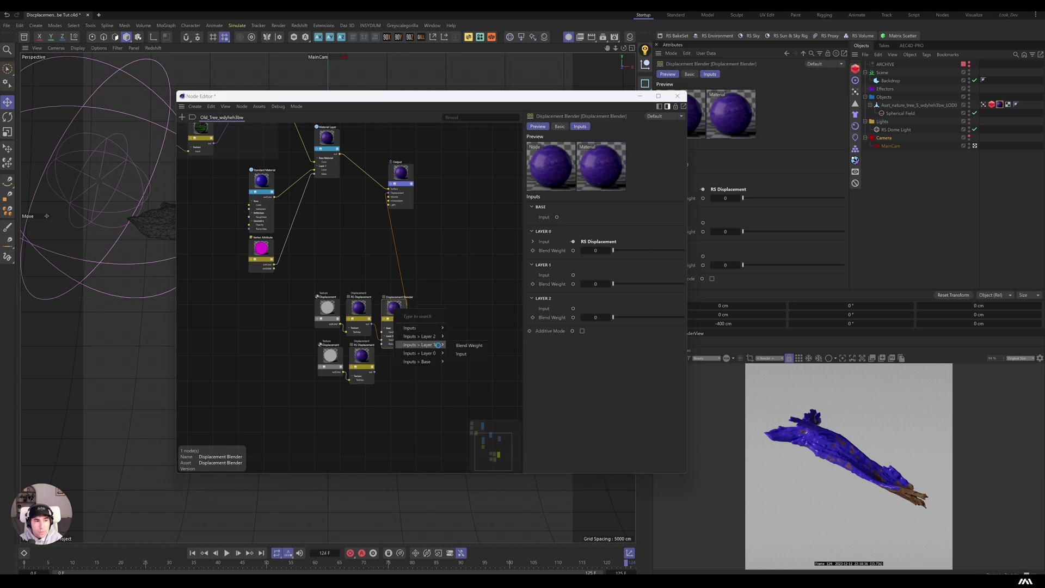
pyautogui.click(461, 353)
# Move the lower duplicated displacement node pair down and left and select its texture node.
pyautogui.scroll(3, 365, 341)
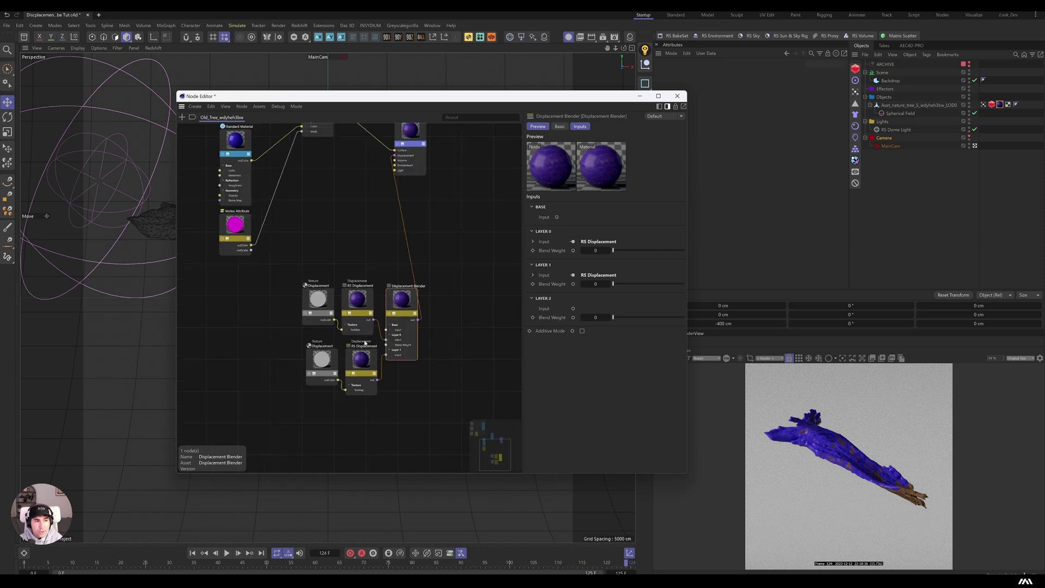
pyautogui.scroll(1, 366, 341)
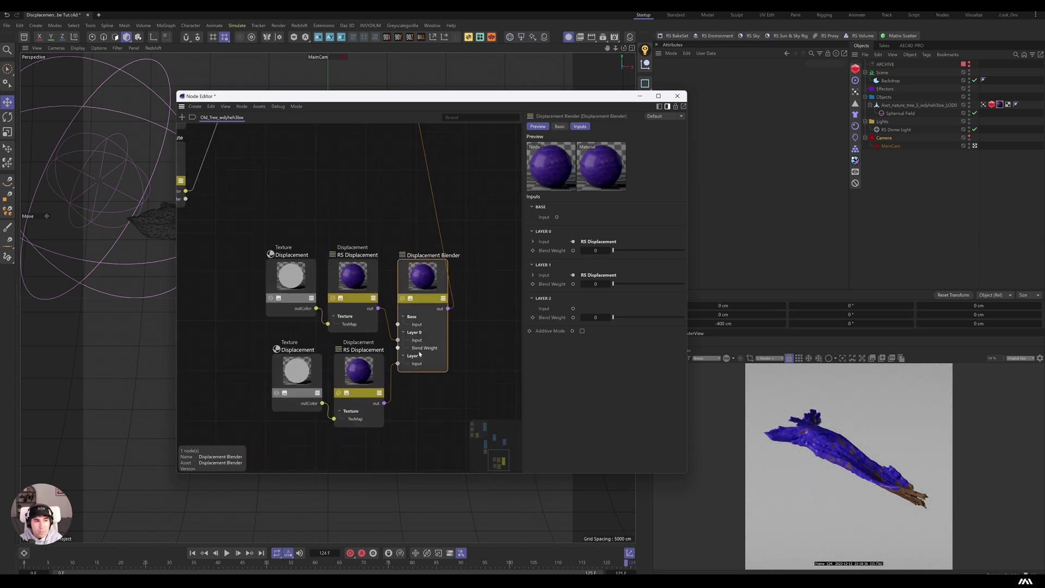
pyautogui.moveTo(291, 349); pyautogui.dragTo(331, 385)
pyautogui.moveTo(379, 208); pyautogui.dragTo(260, 317)
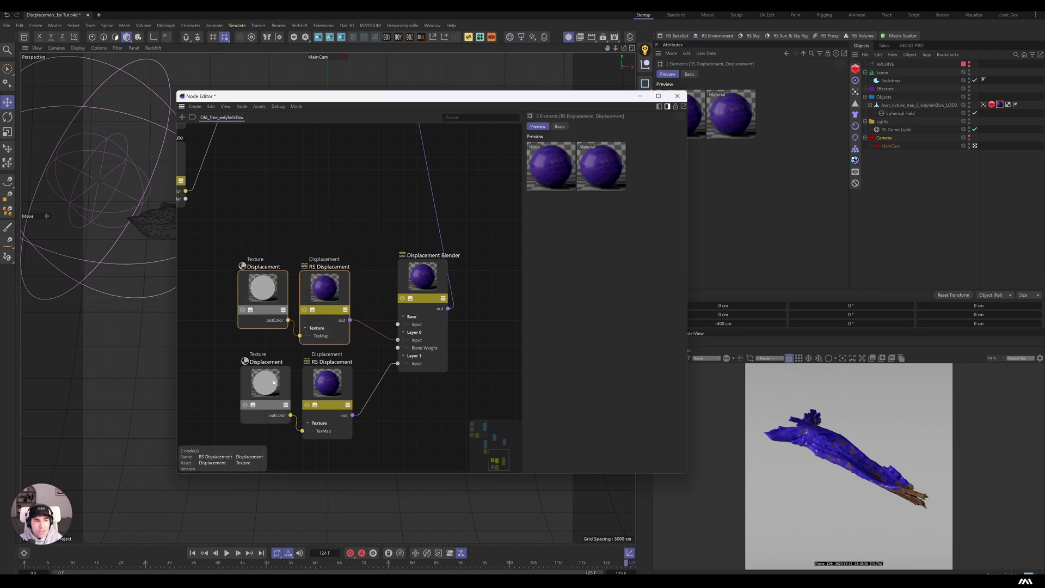
pyautogui.click(267, 383)
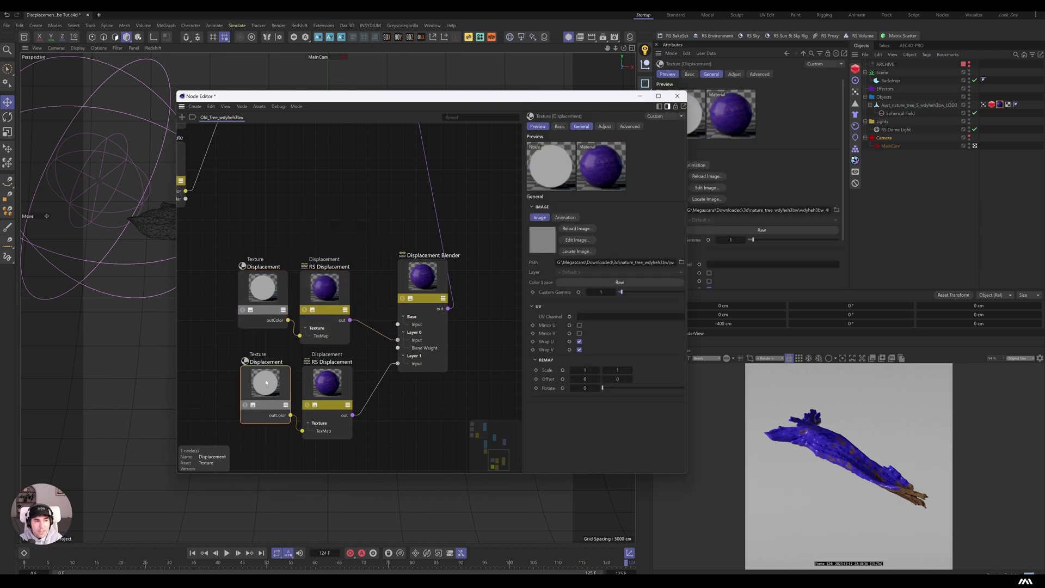
# Load a new displacement image into the lower texture node.
pyautogui.click(681, 263)
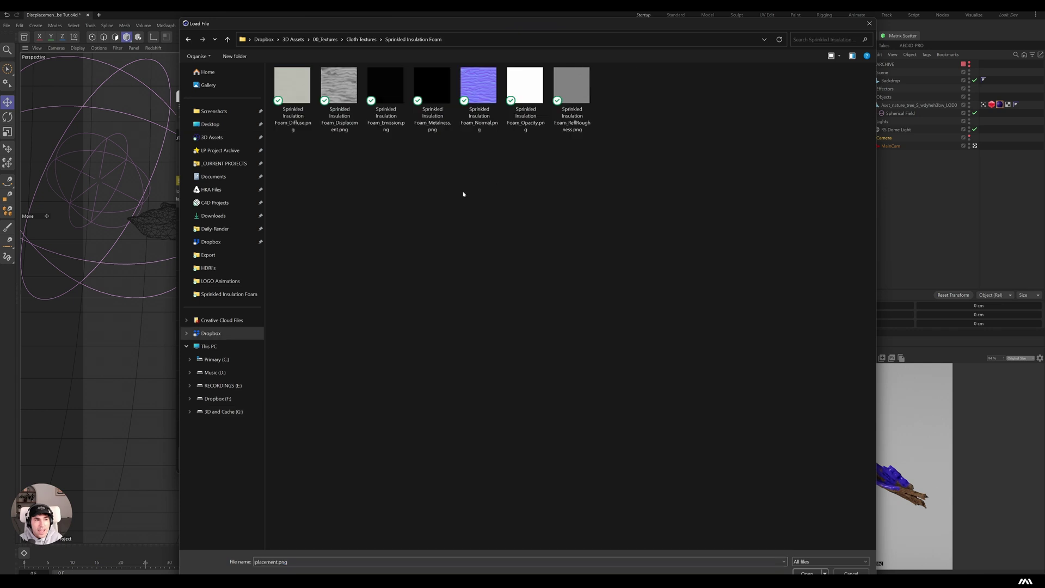
pyautogui.doubleClick(347, 93)
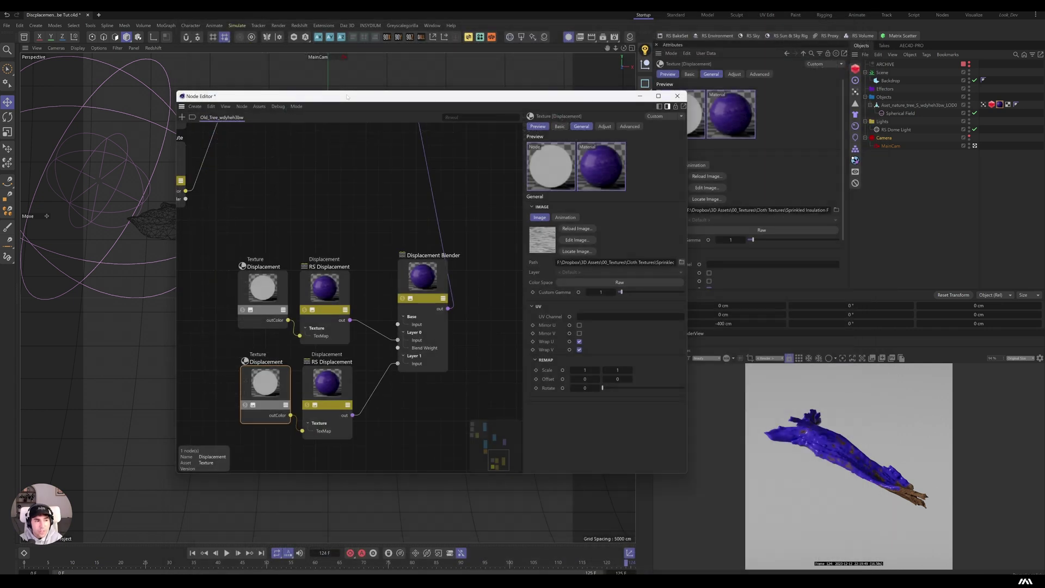
pyautogui.scroll(-4, 388, 224)
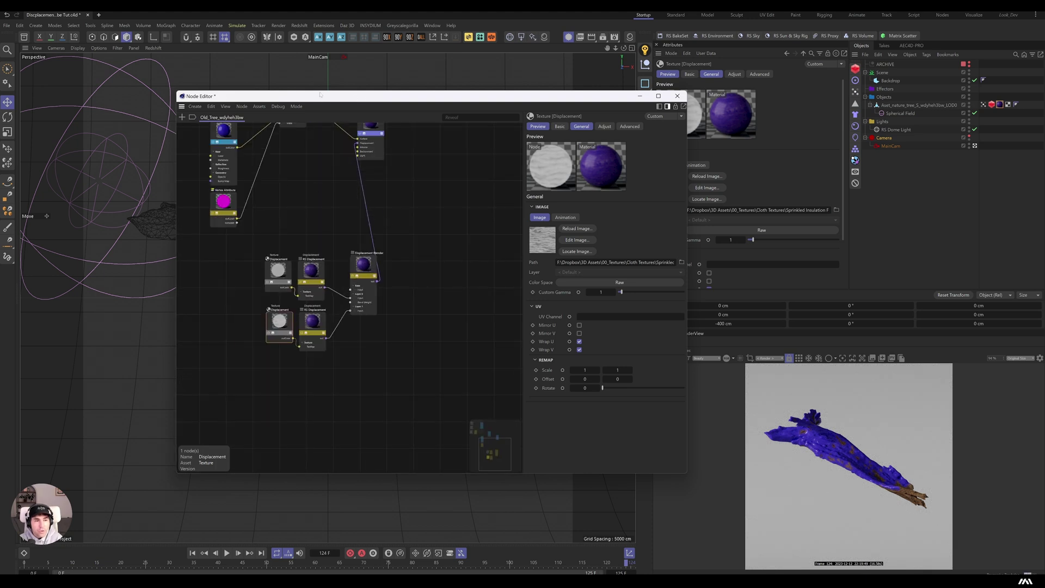
pyautogui.scroll(1, 294, 231)
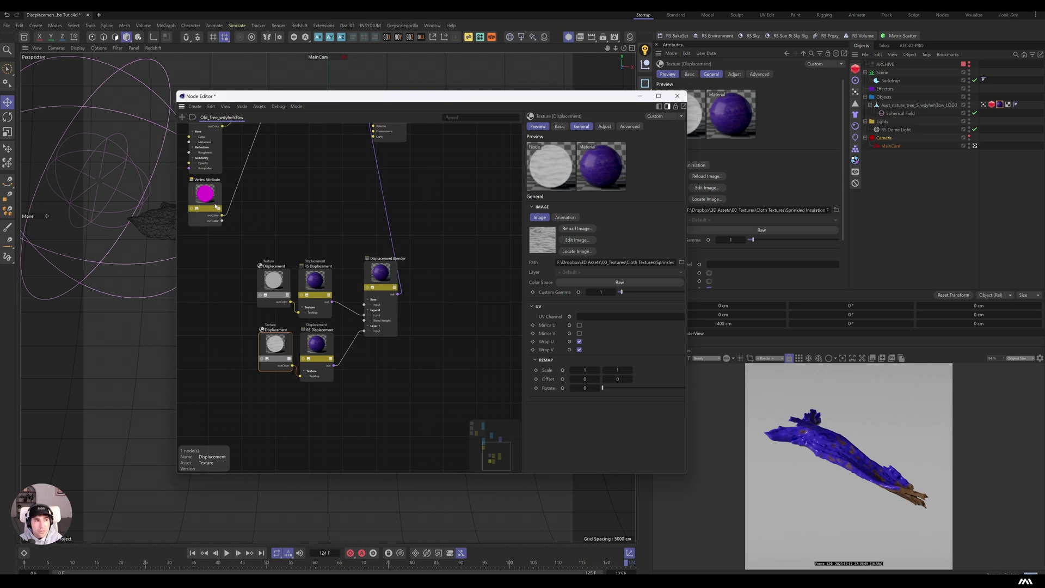
# Wire the Vertex Attribute's outColor into the Displacement Blender's Layer 1 Blend Weight.
pyautogui.moveTo(223, 215); pyautogui.dragTo(387, 289)
pyautogui.moveTo(415, 306)
pyautogui.moveTo(427, 324)
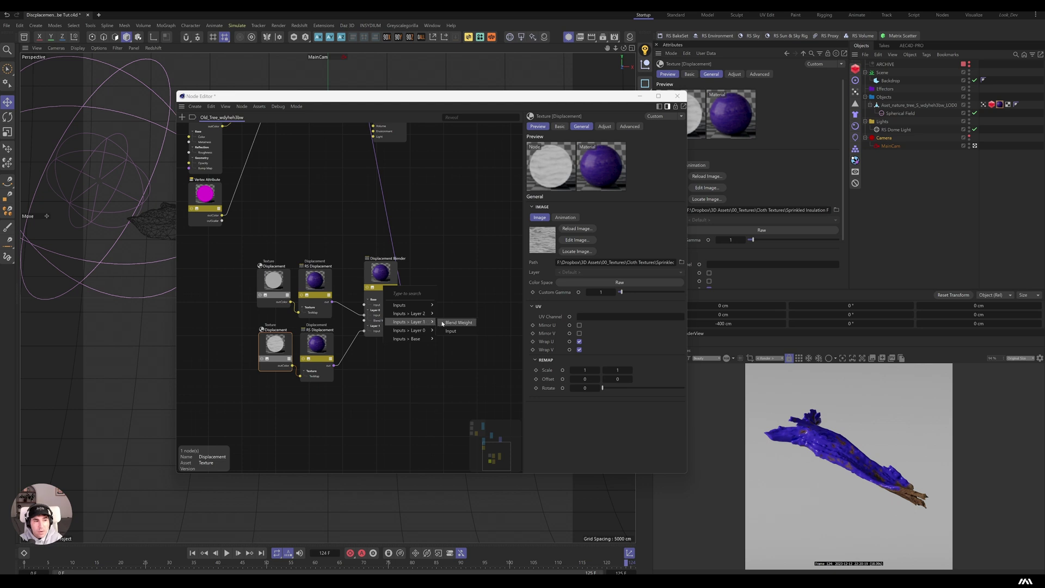
pyautogui.click(451, 323)
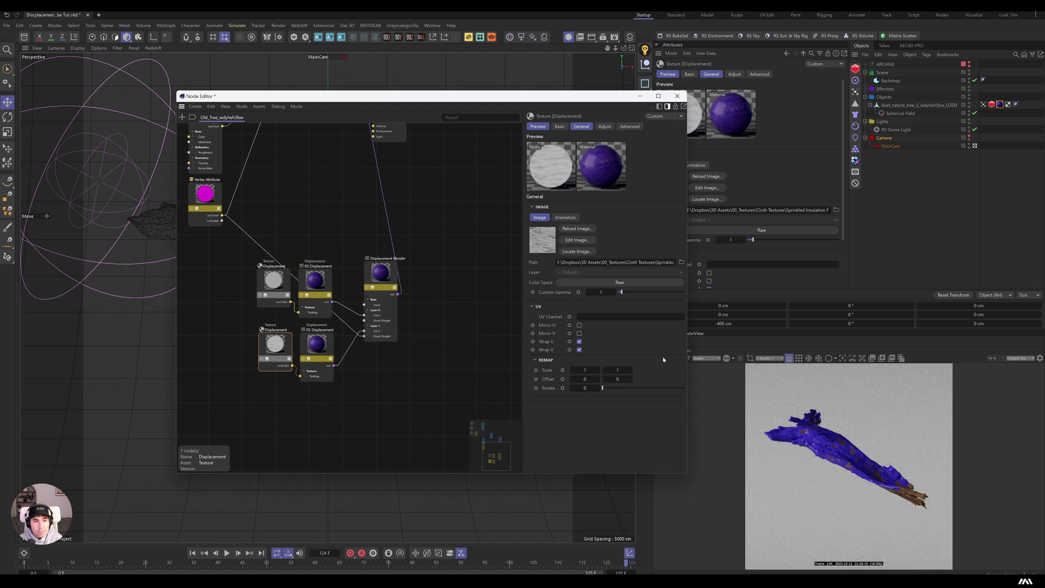
pyautogui.scroll(2, 806, 442)
pyautogui.scroll(2, 806, 442)
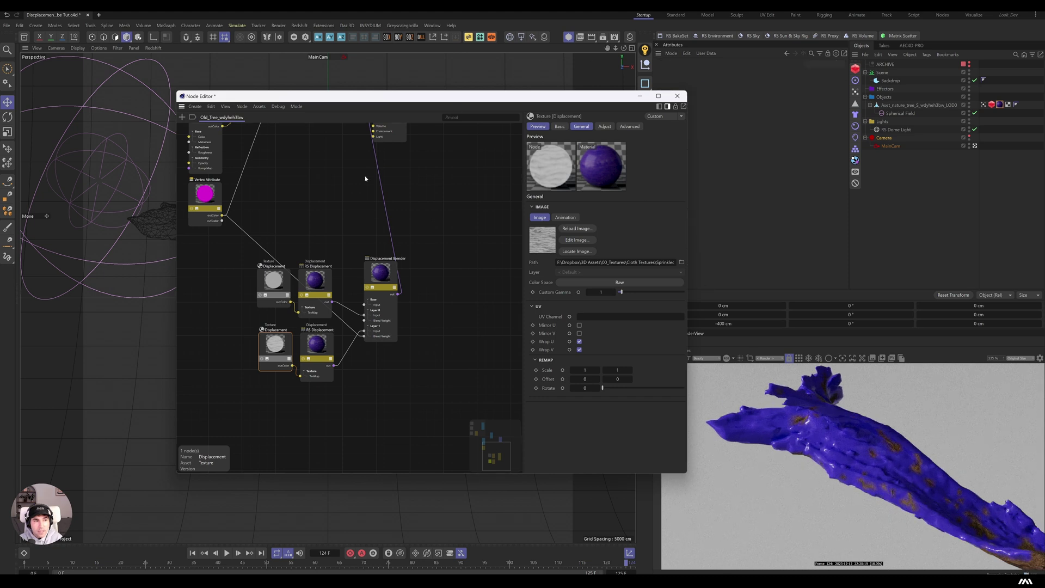
# On the tree's Redshift Object tag, enable Geometry Override and Displacement.
pyautogui.moveTo(206, 194); pyautogui.dragTo(315, 192)
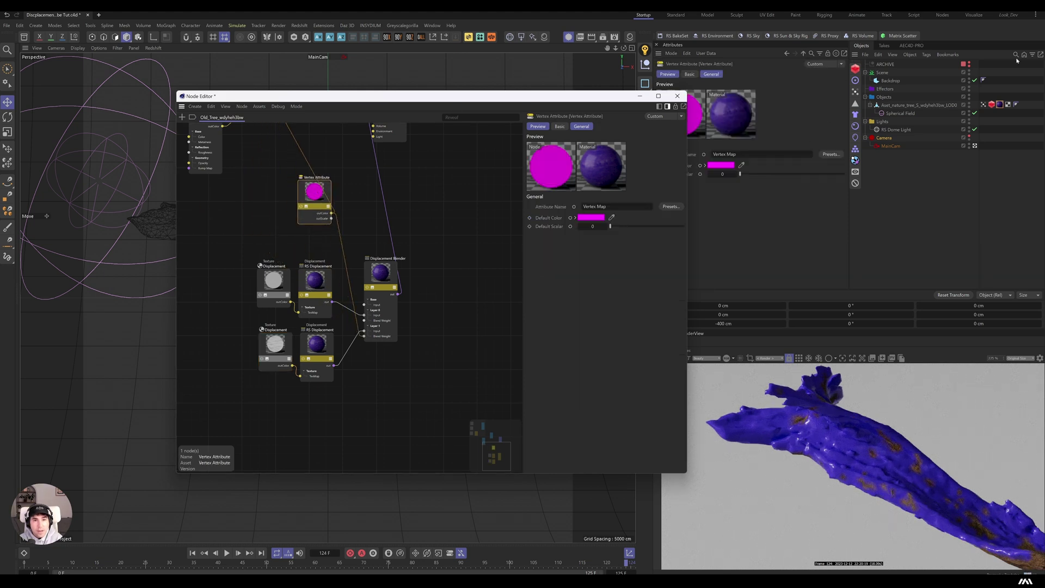
pyautogui.click(992, 104)
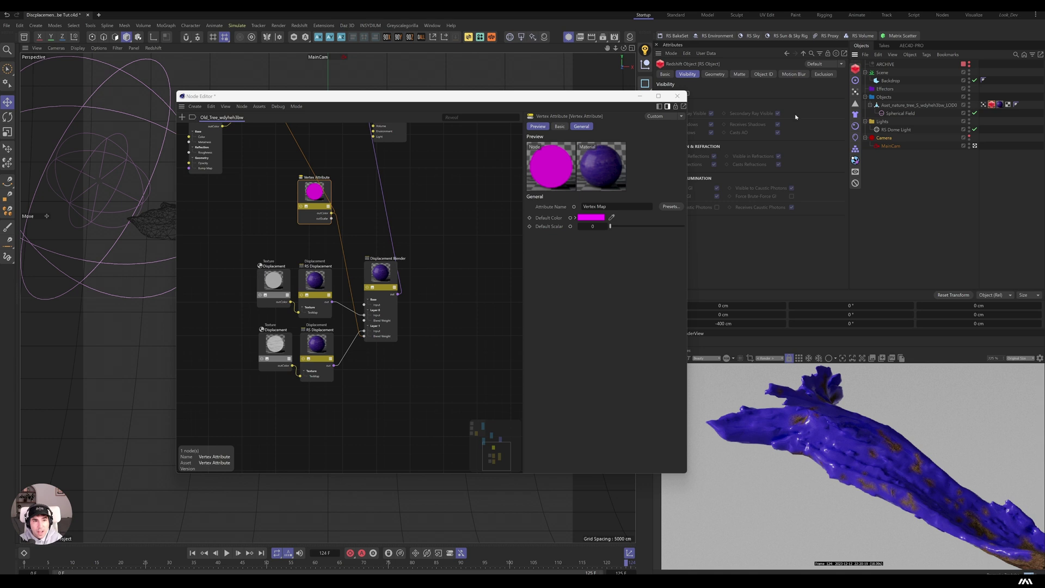
pyautogui.moveTo(610, 96); pyautogui.dragTo(495, 106)
pyautogui.click(719, 75)
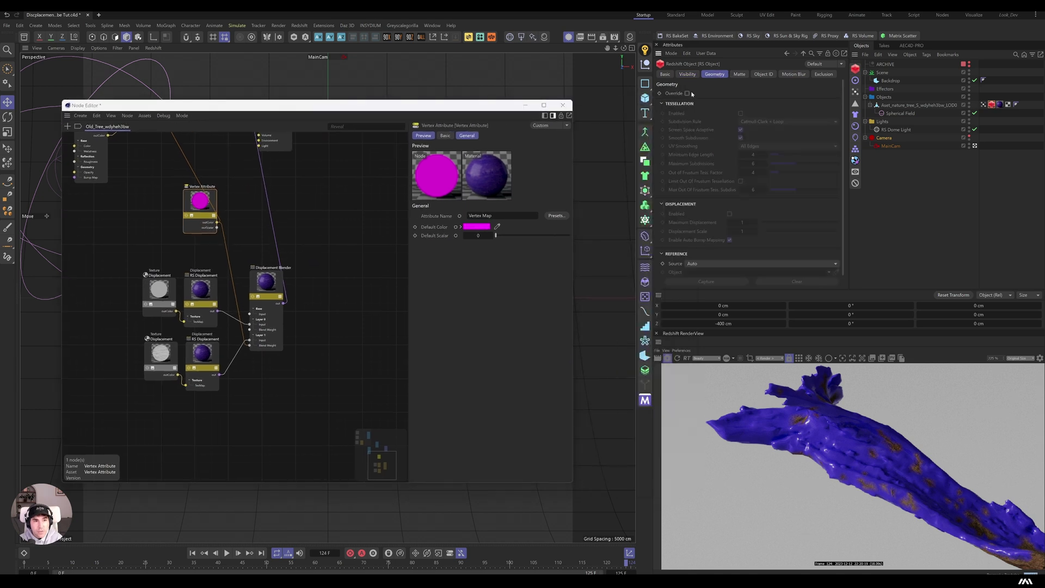
pyautogui.click(687, 94)
pyautogui.click(729, 214)
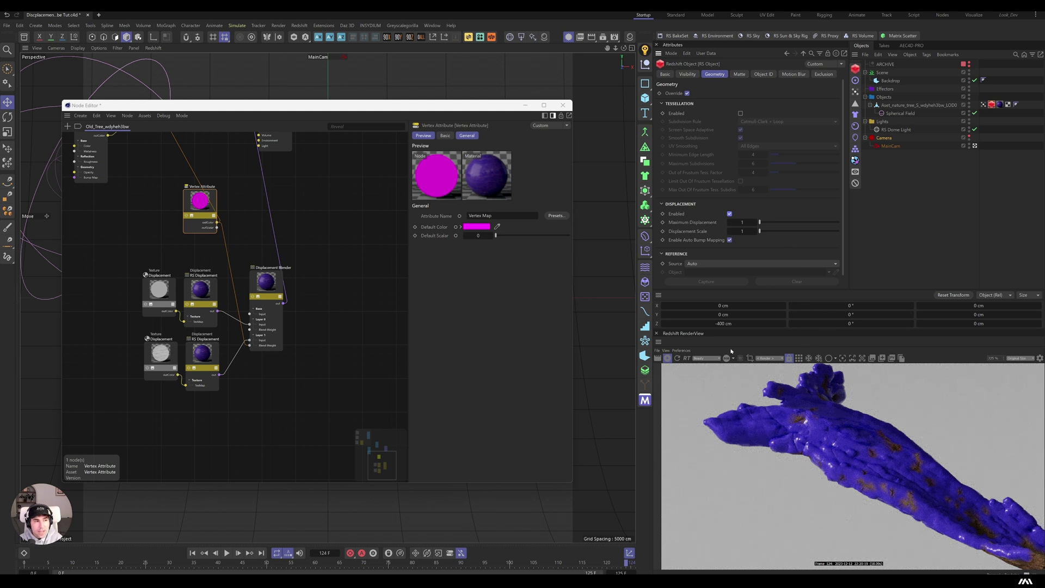
# Return to the material graph and open the node search on empty canvas.
pyautogui.scroll(-5, 235, 240)
pyautogui.scroll(-2, 152, 198)
pyautogui.scroll(4, 163, 200)
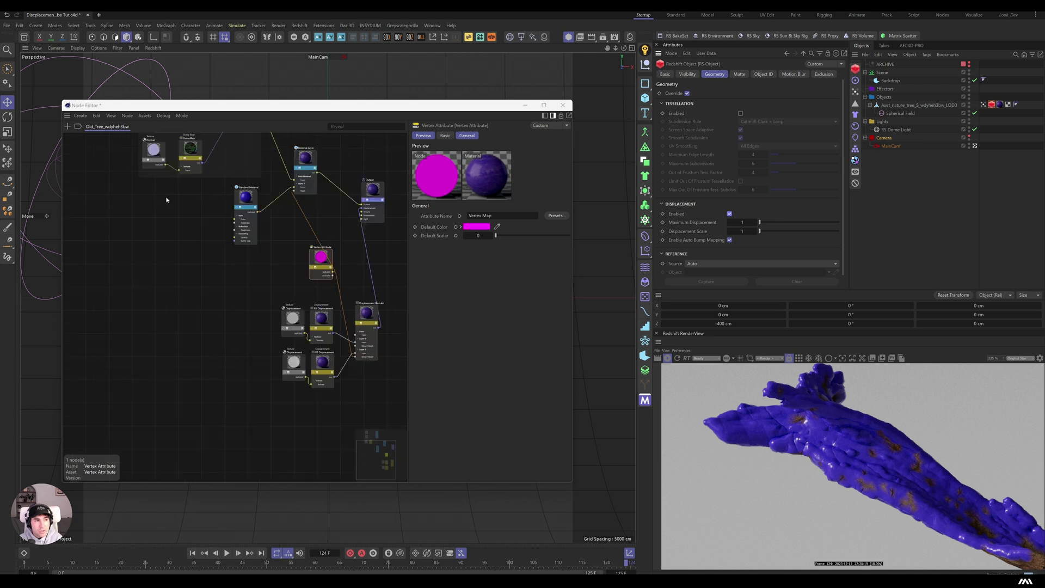
pyautogui.doubleClick(206, 265)
# Add an Abs node and wire it into the lower texture's UV Remap Scale.
pyautogui.write('ab')
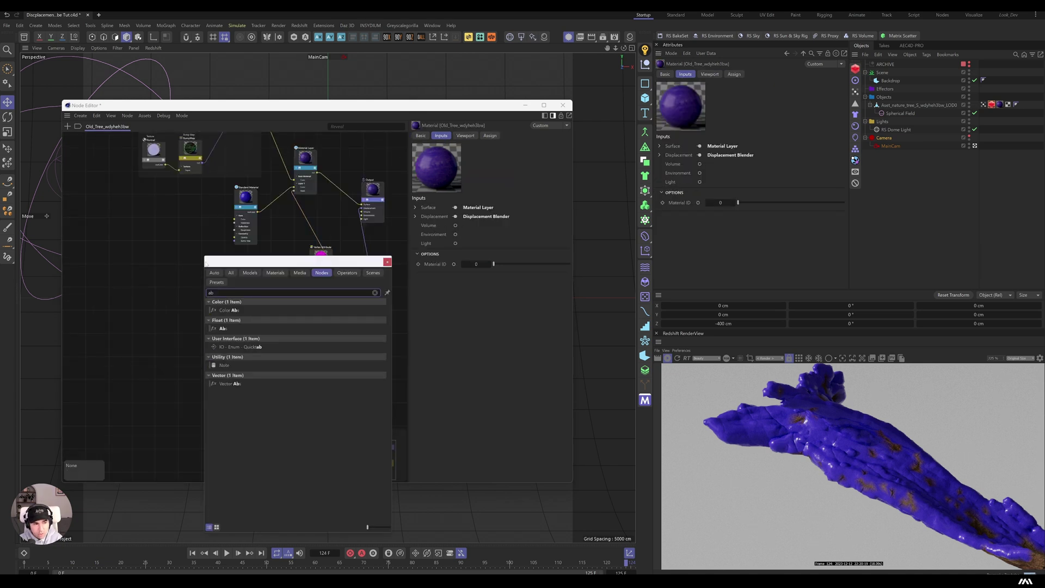
pyautogui.write('s')
pyautogui.doubleClick(225, 328)
pyautogui.scroll(3, 216, 259)
pyautogui.moveTo(202, 270); pyautogui.dragTo(344, 414)
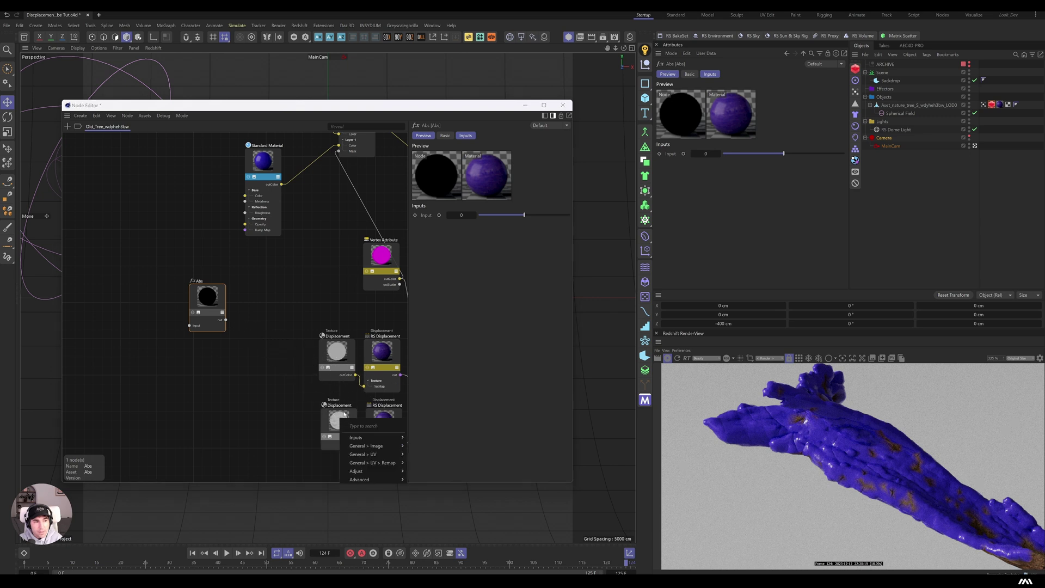
pyautogui.moveTo(366, 464)
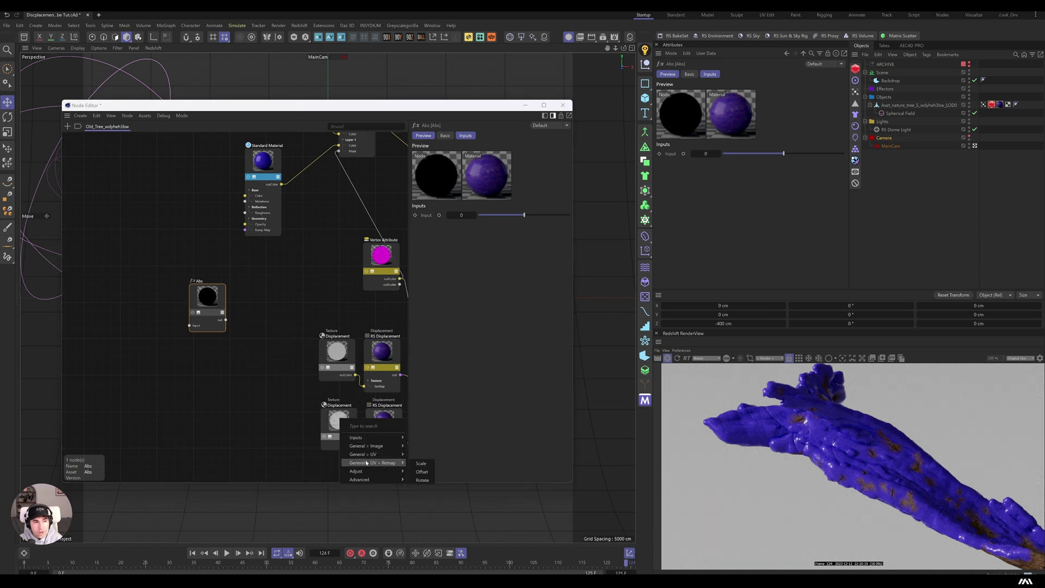
pyautogui.click(420, 464)
# Set the Abs node's Input to 4 and place it beside the lower texture.
pyautogui.moveTo(208, 303); pyautogui.dragTo(209, 323)
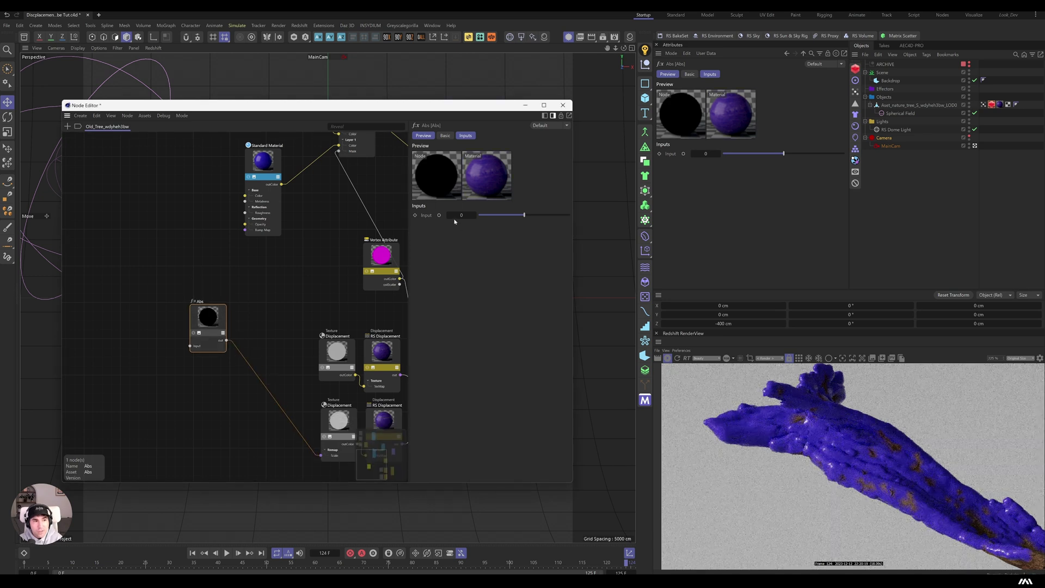
pyautogui.moveTo(454, 217); pyautogui.dragTo(508, 221)
pyautogui.write('4')
pyautogui.press('Return')
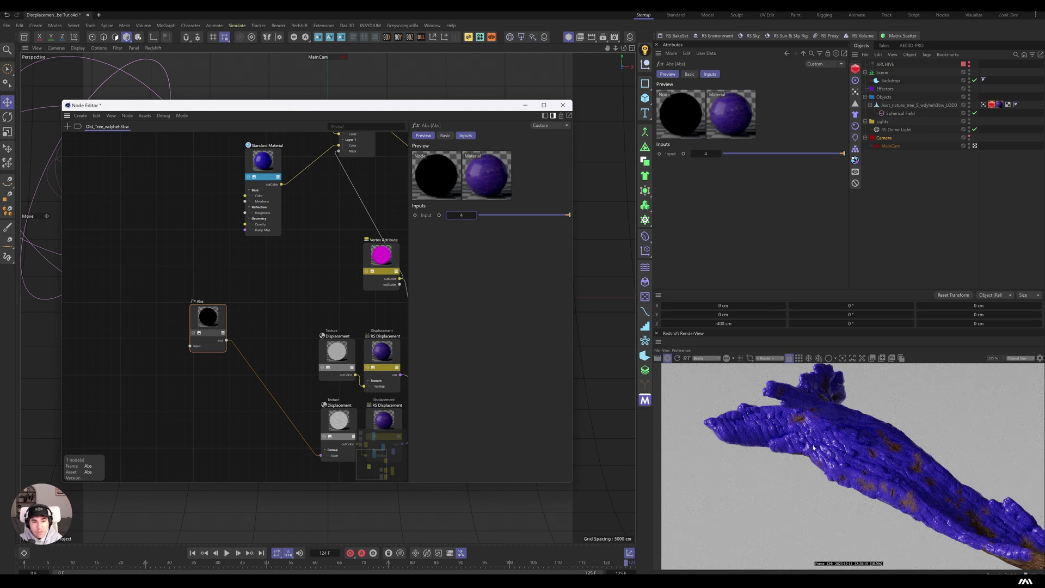
pyautogui.scroll(-5, 789, 435)
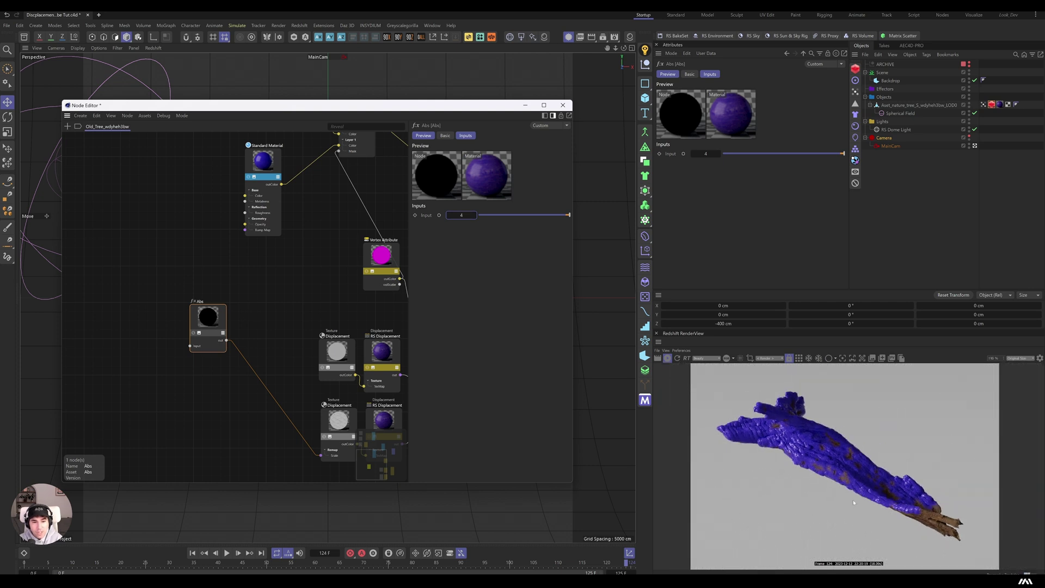
pyautogui.scroll(4, 865, 497)
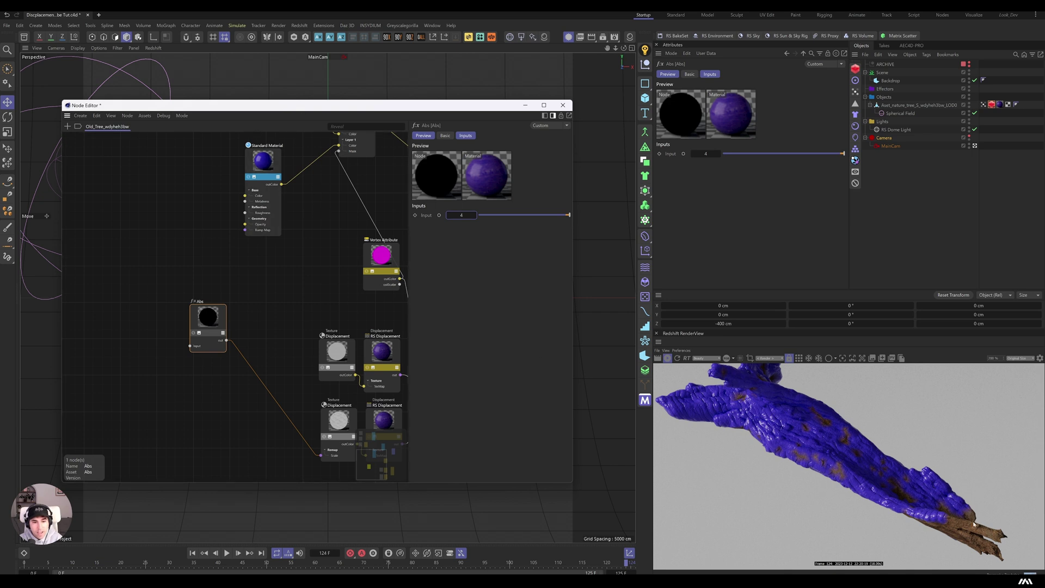
pyautogui.scroll(3, 962, 535)
pyautogui.scroll(-5, 930, 523)
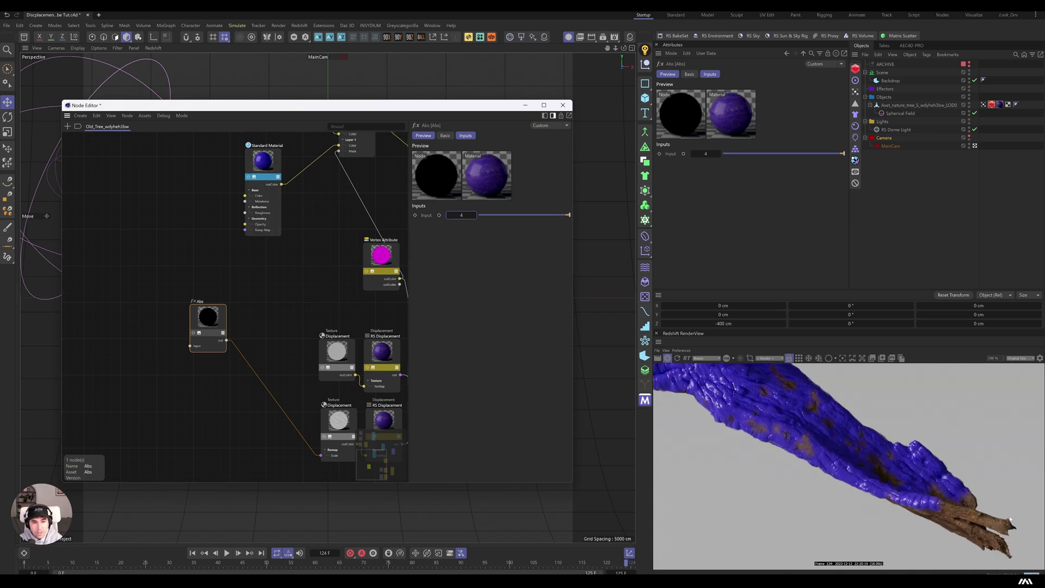
pyautogui.click(607, 146)
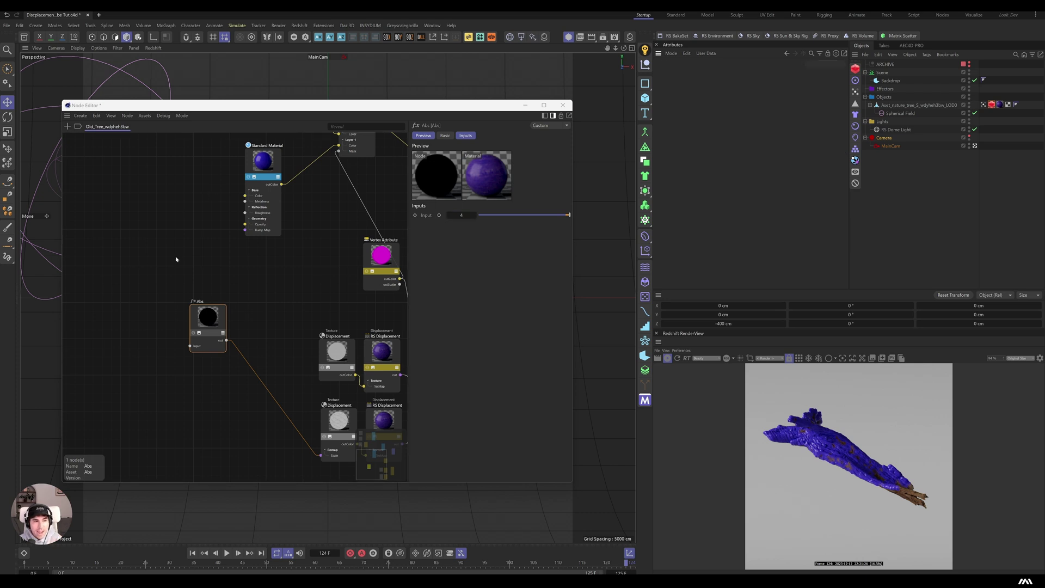
pyautogui.moveTo(208, 318); pyautogui.dragTo(276, 422)
pyautogui.scroll(-2, 172, 251)
pyautogui.scroll(4, 212, 149)
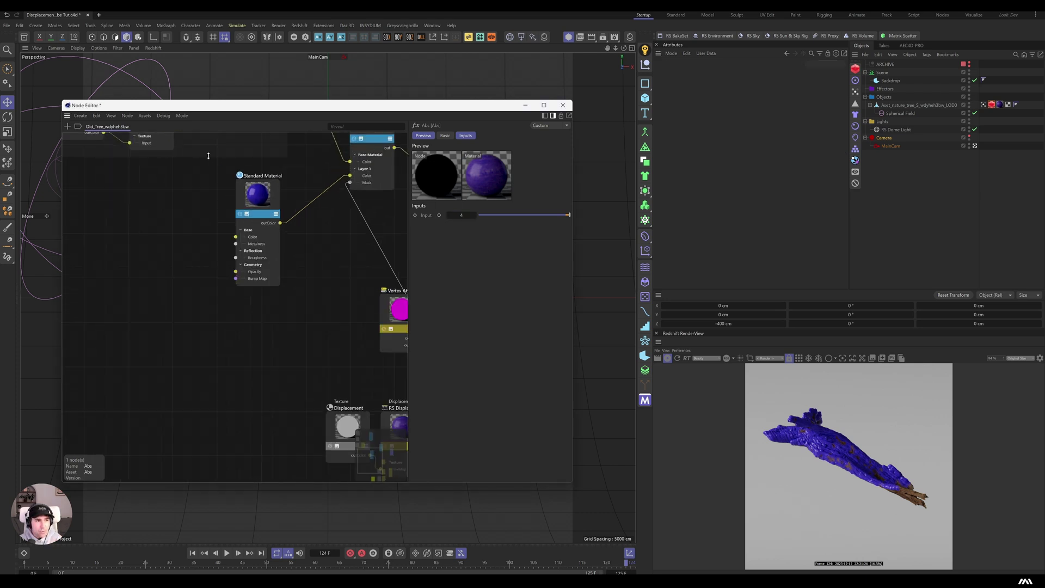
# Set the Standard Material's reflection roughness to 0.645.
pyautogui.click(271, 206)
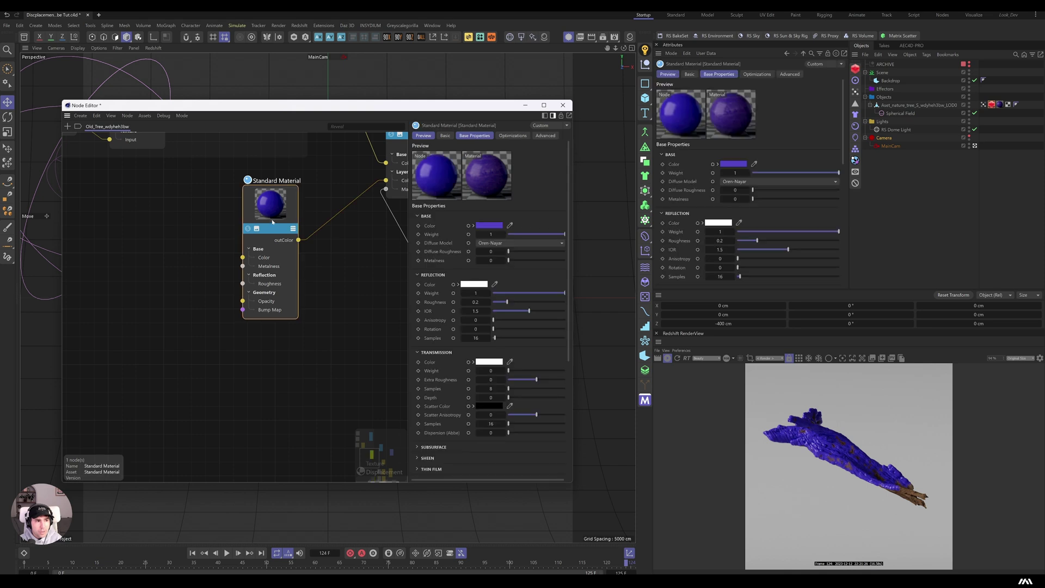
pyautogui.click(539, 303)
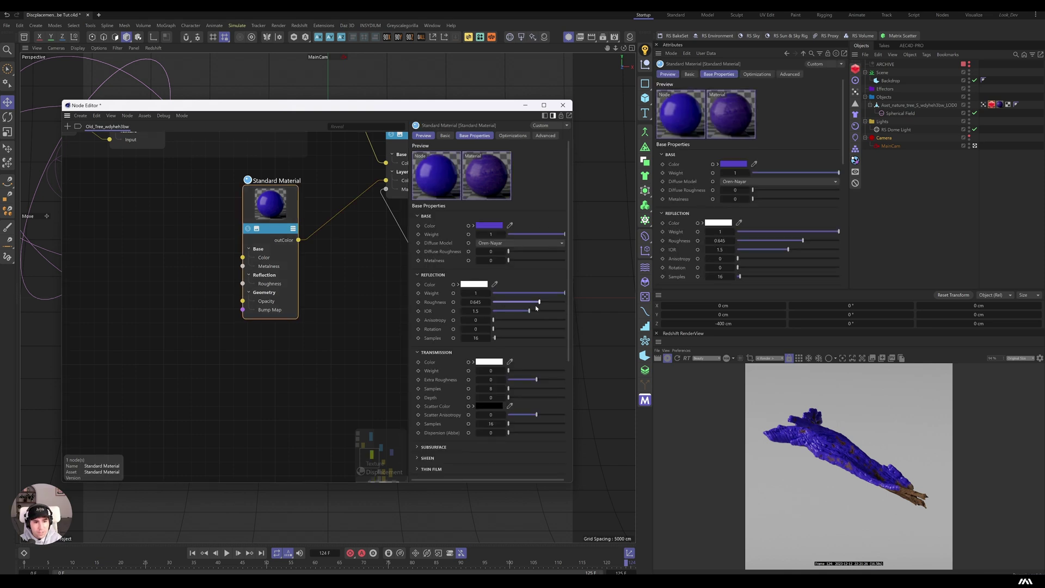
pyautogui.scroll(5, 800, 442)
pyautogui.scroll(-1, 800, 442)
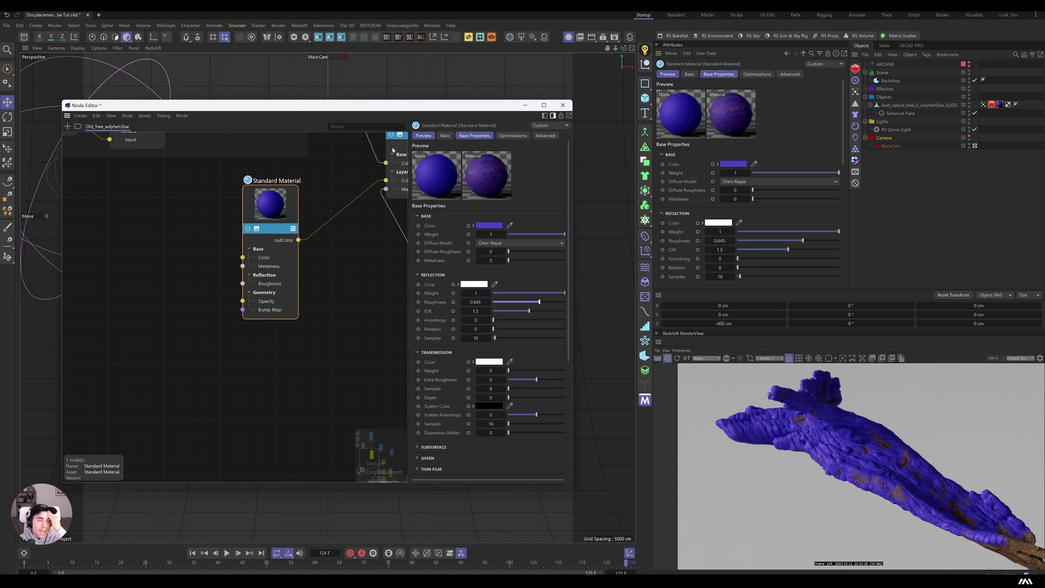
# Add a Texture node via 'tex' search and connect it to the Standard Material.
pyautogui.doubleClick(146, 229)
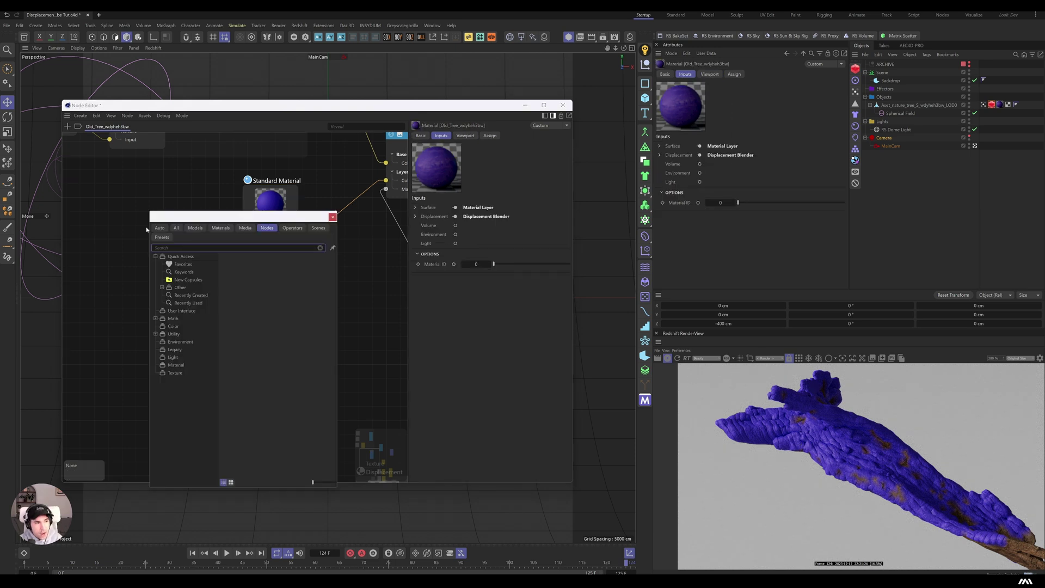
pyautogui.write('tex')
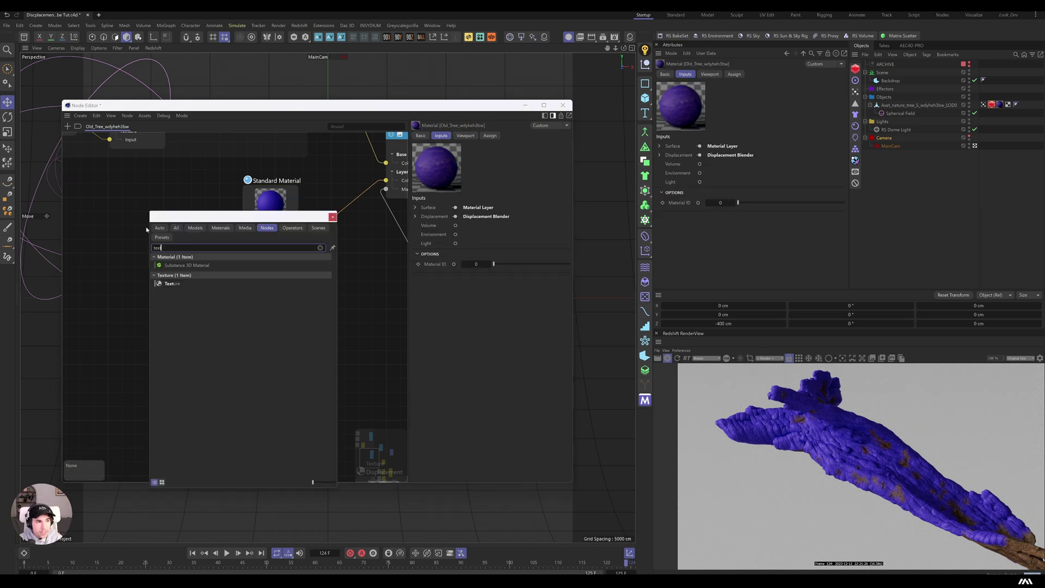
pyautogui.press('Down')
pyautogui.press('Down')
pyautogui.press('Return')
pyautogui.moveTo(178, 236); pyautogui.dragTo(242, 284)
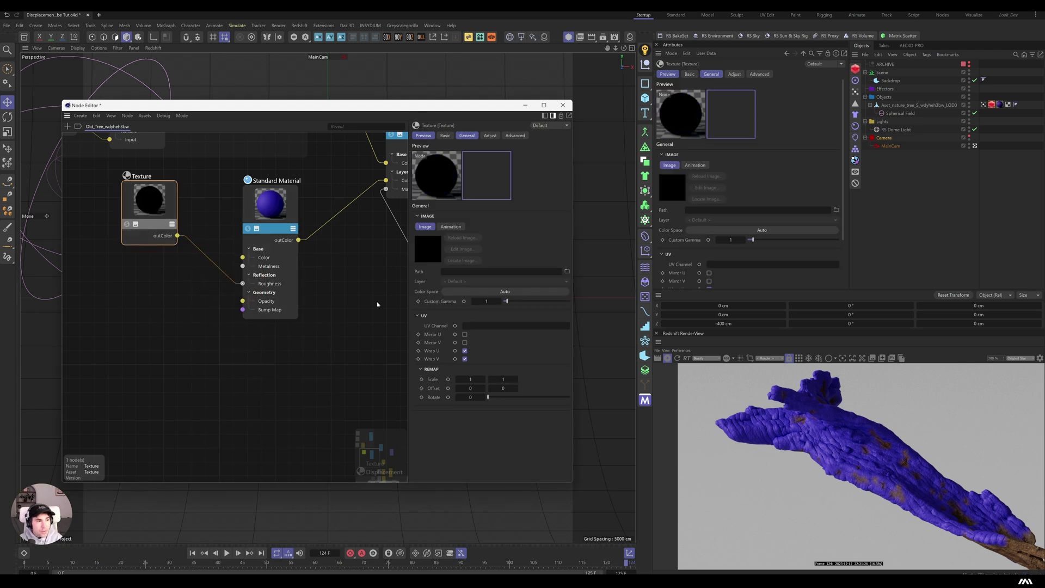
# Load the Sprinkled Insulation Foam image into the new texture and reselect it for duplication.
pyautogui.click(566, 271)
pyautogui.scroll(-5, 278, 411)
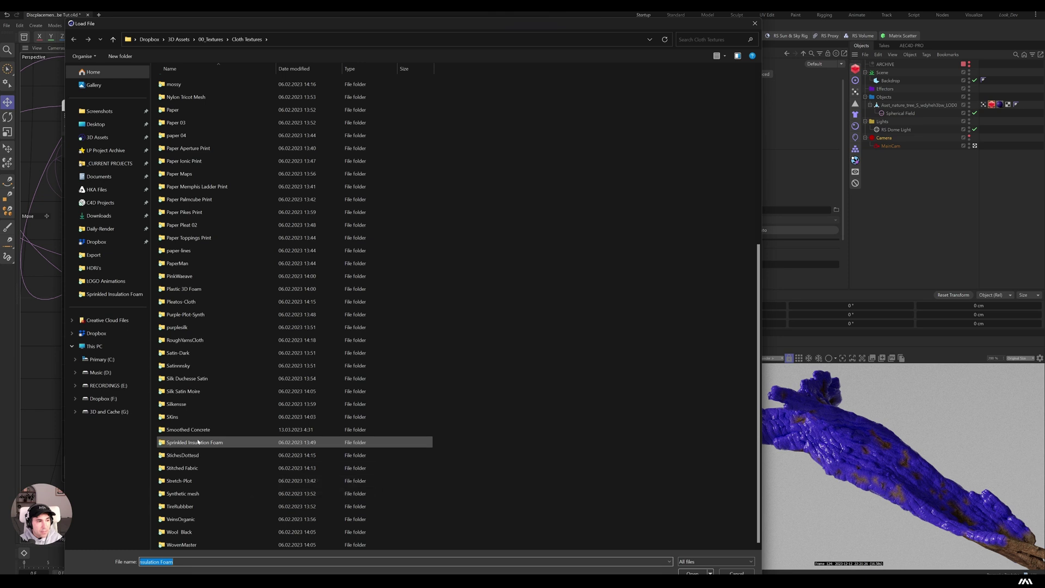
pyautogui.doubleClick(198, 443)
pyautogui.doubleClick(458, 87)
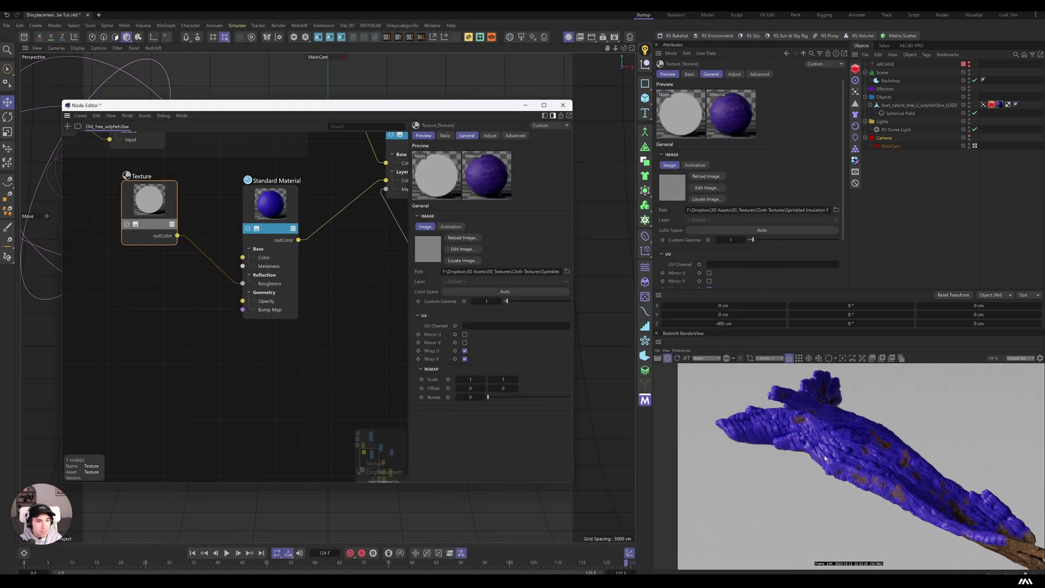
pyautogui.moveTo(148, 206); pyautogui.dragTo(152, 311)
pyautogui.doubleClick(137, 290)
pyautogui.click(152, 222)
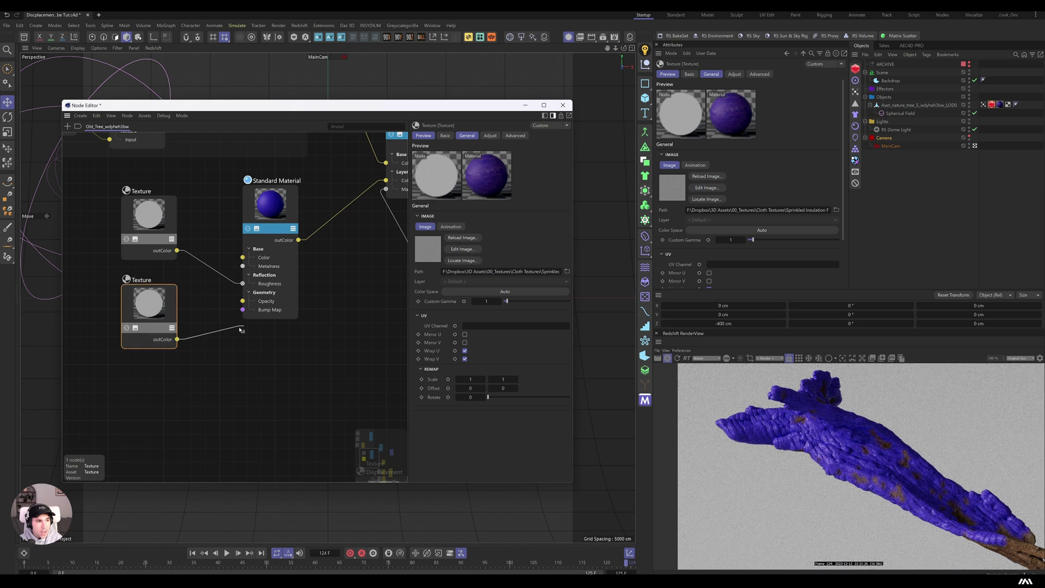
# Add a Bump Map node, wire it into the Standard Material's bump, and feed it the lower texture.
pyautogui.doubleClick(224, 338)
pyautogui.write('bump')
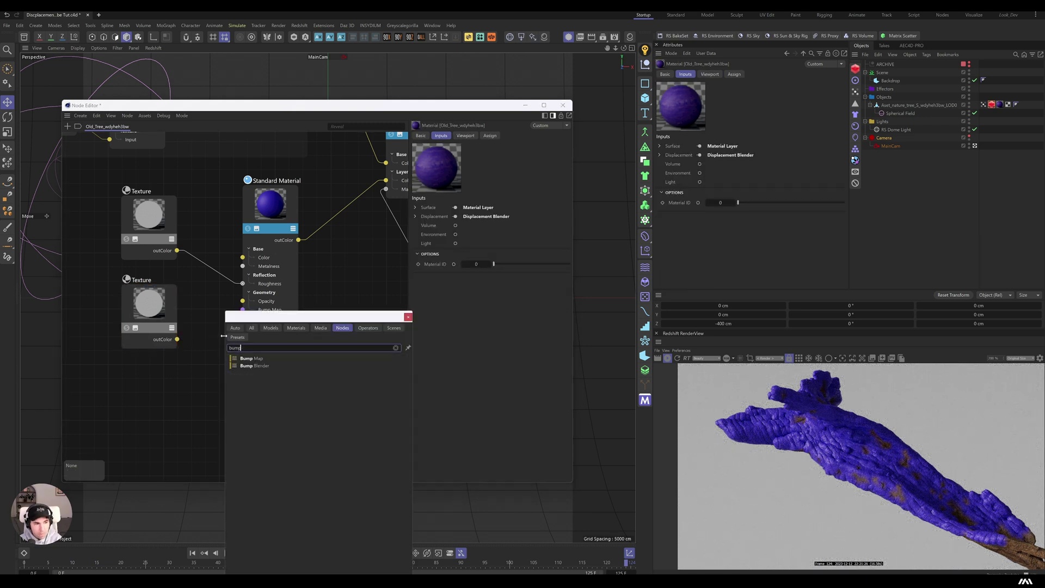
pyautogui.doubleClick(245, 358)
pyautogui.moveTo(245, 358); pyautogui.dragTo(223, 382)
pyautogui.moveTo(229, 375); pyautogui.dragTo(242, 309)
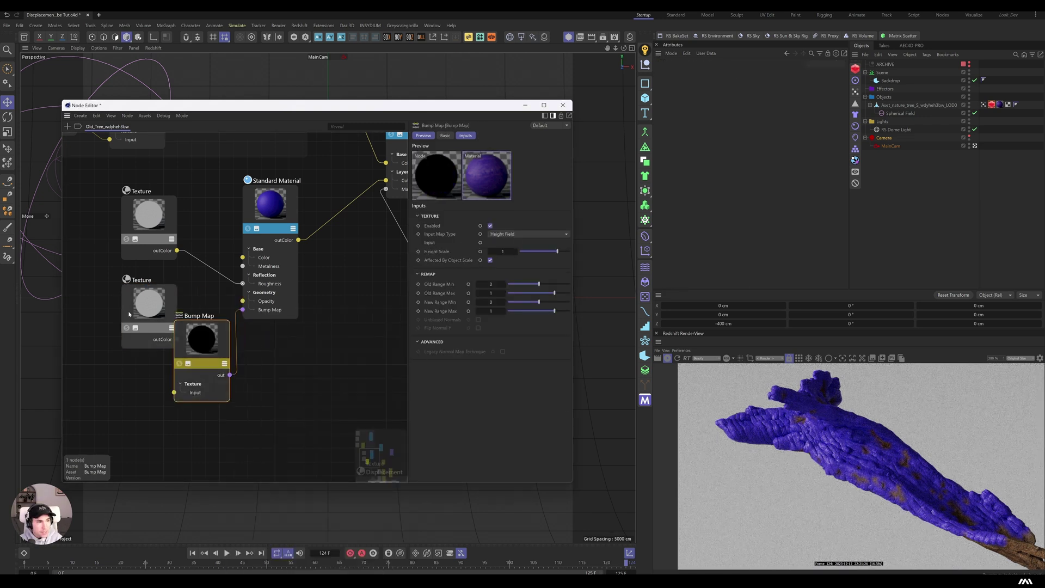
pyautogui.moveTo(144, 311); pyautogui.dragTo(174, 393)
pyautogui.moveTo(133, 354); pyautogui.dragTo(170, 306)
# Load the Sprinkled Insulation Foam normal map into the lower Texture node.
pyautogui.click(127, 319)
pyautogui.click(567, 271)
pyautogui.click(365, 98)
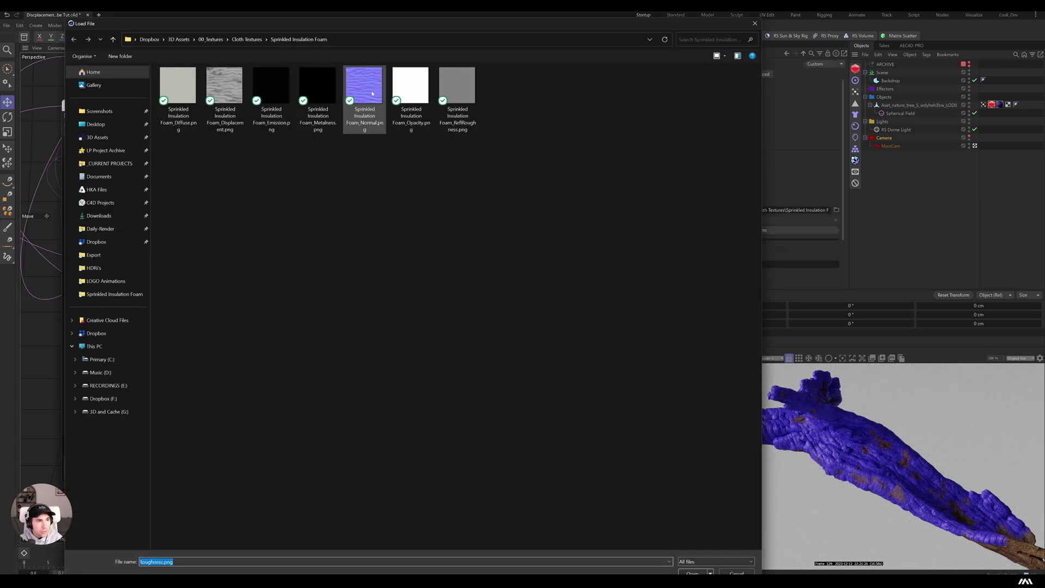
pyautogui.doubleClick(365, 98)
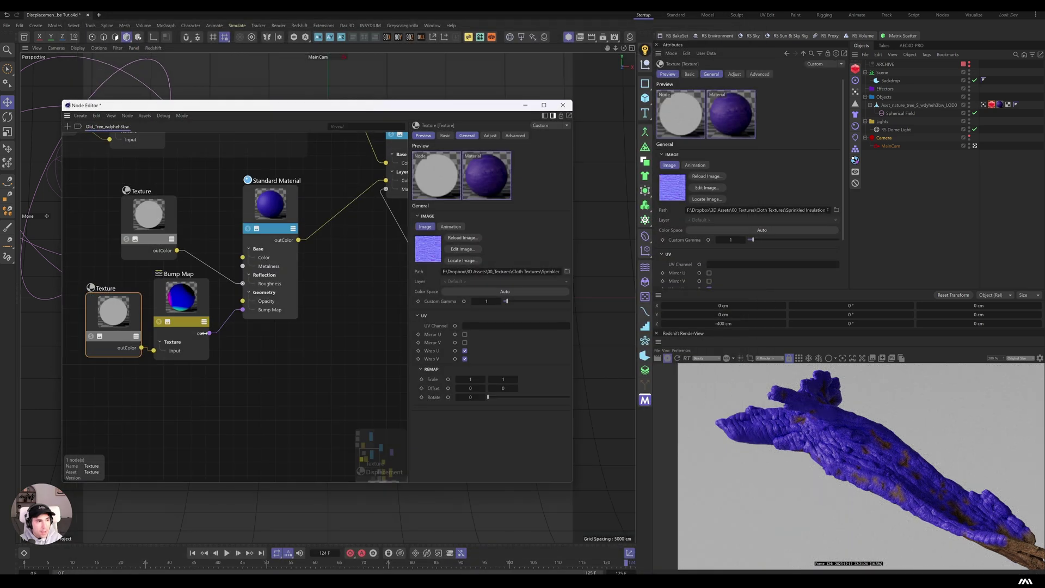
# Set the Bump Map input to Tangent-Space Normal with a height scale of 0.1.
pyautogui.click(180, 309)
pyautogui.click(507, 234)
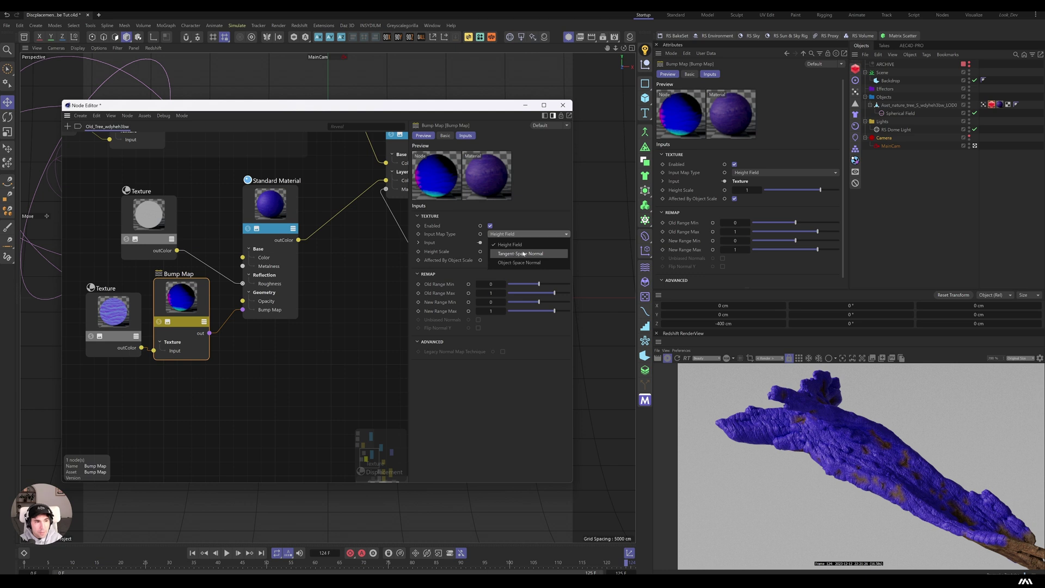
pyautogui.click(521, 253)
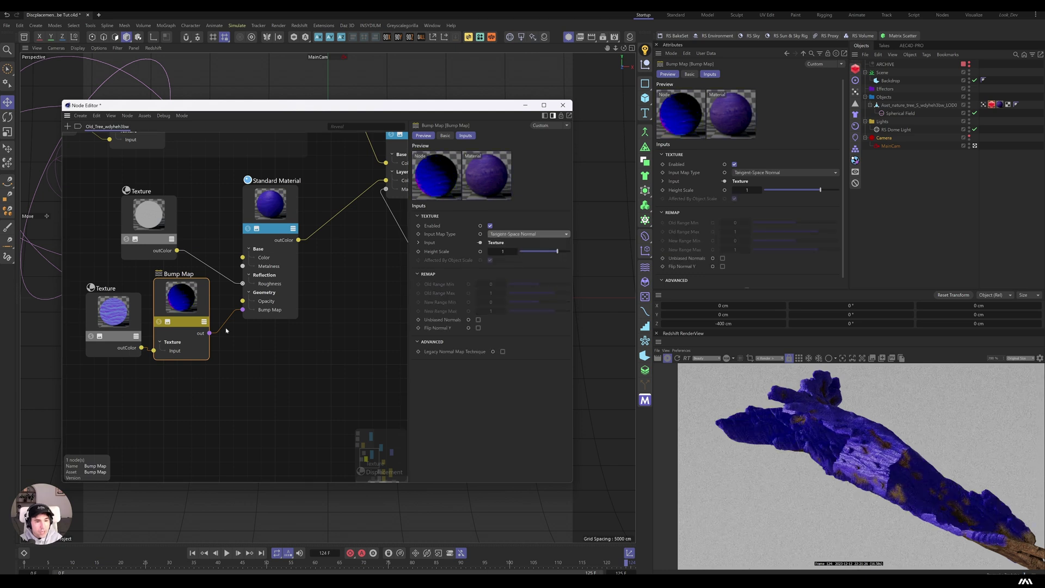
pyautogui.click(501, 252)
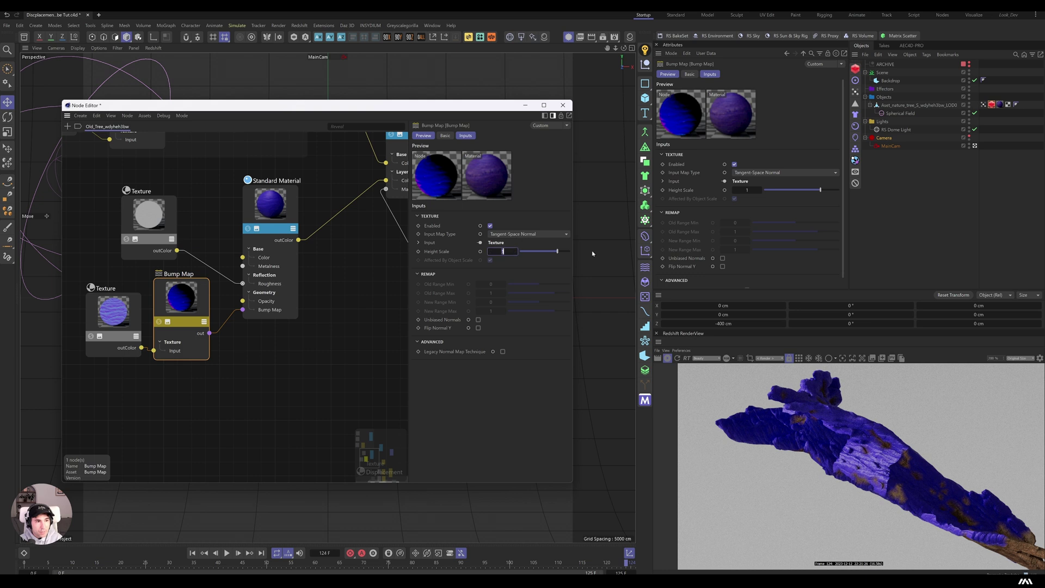
pyautogui.write('0.1')
pyautogui.press('Return')
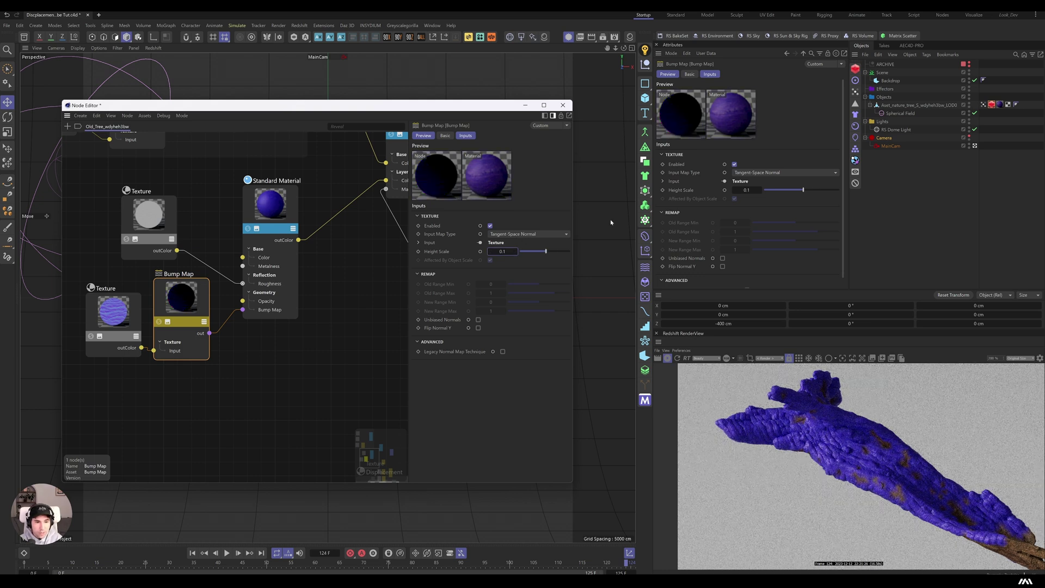
pyautogui.click(113, 313)
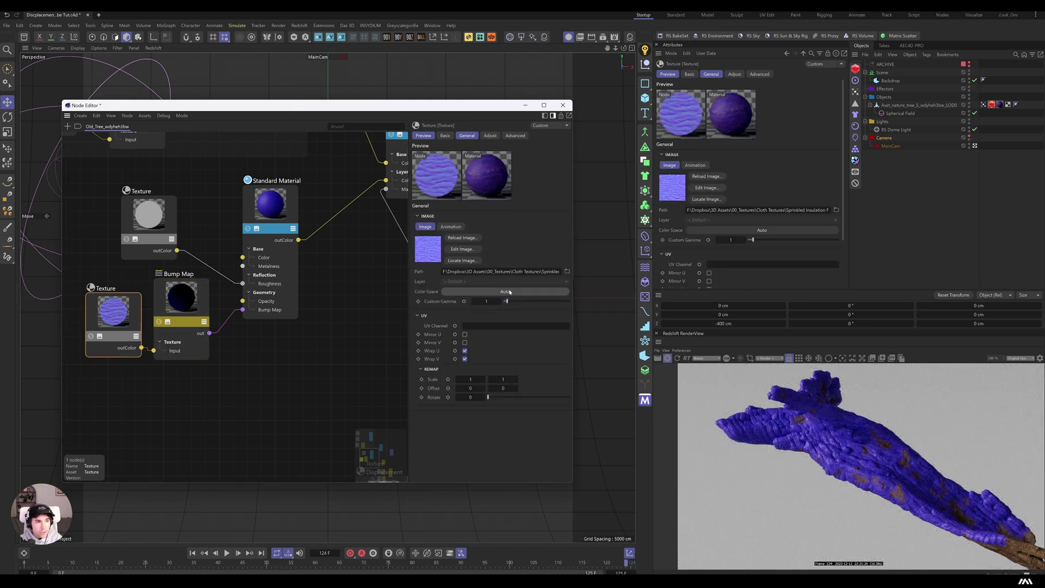
# Set both the grey and purple normal-map texture nodes to the Raw colour space.
pyautogui.scroll(-5, 345, 334)
pyautogui.scroll(4, 331, 305)
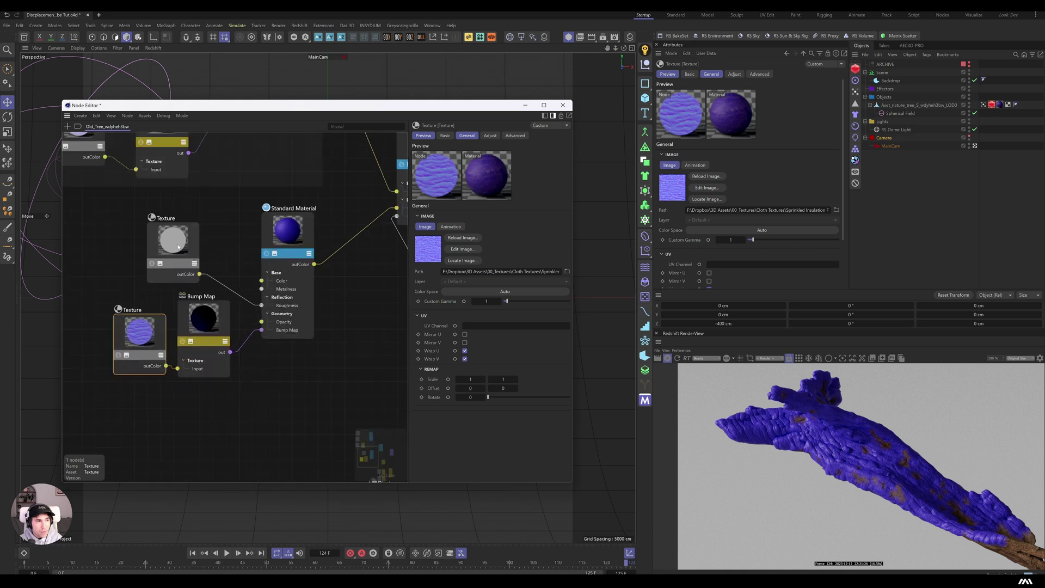
pyautogui.moveTo(153, 264); pyautogui.dragTo(118, 281)
pyautogui.scroll(-2, 118, 279)
pyautogui.click(136, 308)
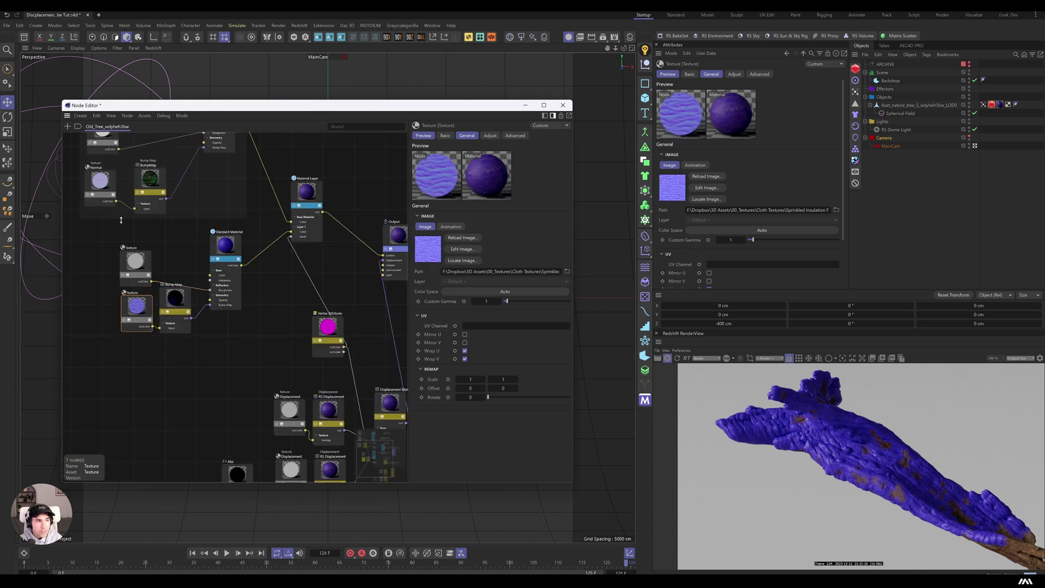
pyautogui.scroll(2, 132, 252)
pyautogui.moveTo(93, 263); pyautogui.dragTo(138, 339)
pyautogui.click(470, 292)
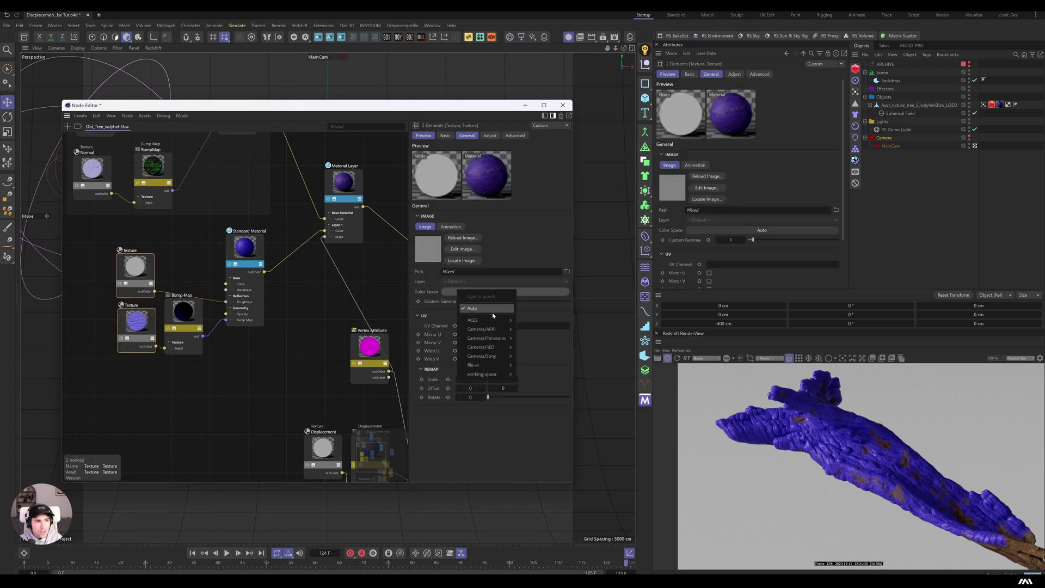
pyautogui.moveTo(491, 373)
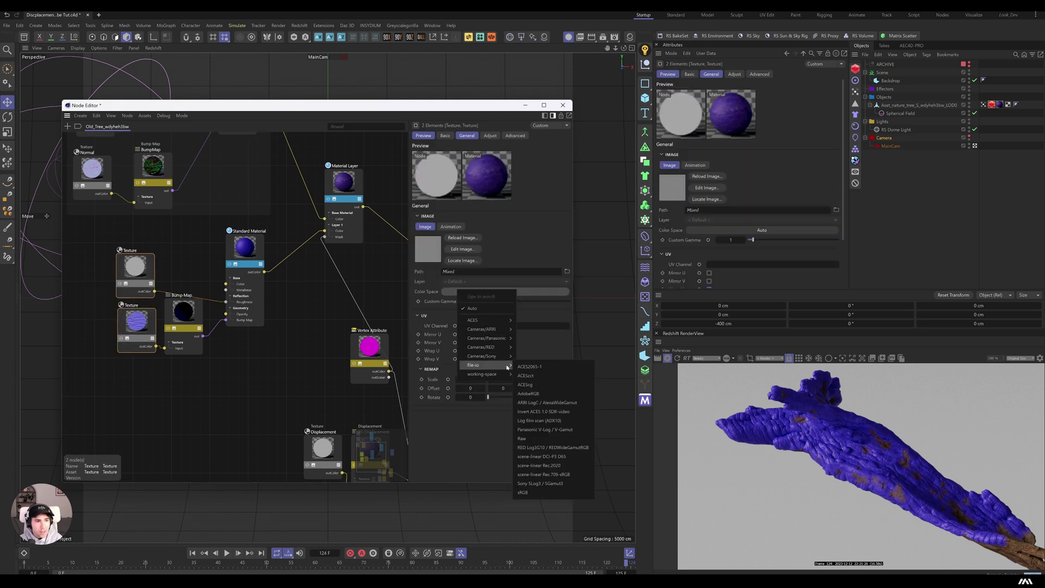
pyautogui.click(521, 438)
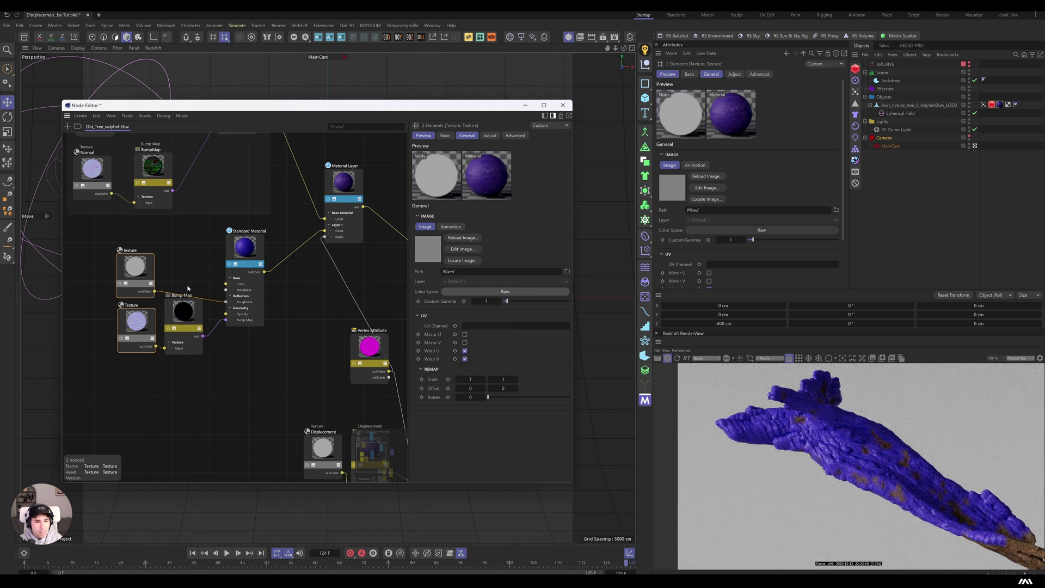
# Inspect the upper and lower displacement texture nodes, then select the Standard Material.
pyautogui.scroll(-3, 192, 288)
pyautogui.scroll(1, 210, 359)
pyautogui.scroll(-3, 203, 342)
pyautogui.scroll(4, 251, 377)
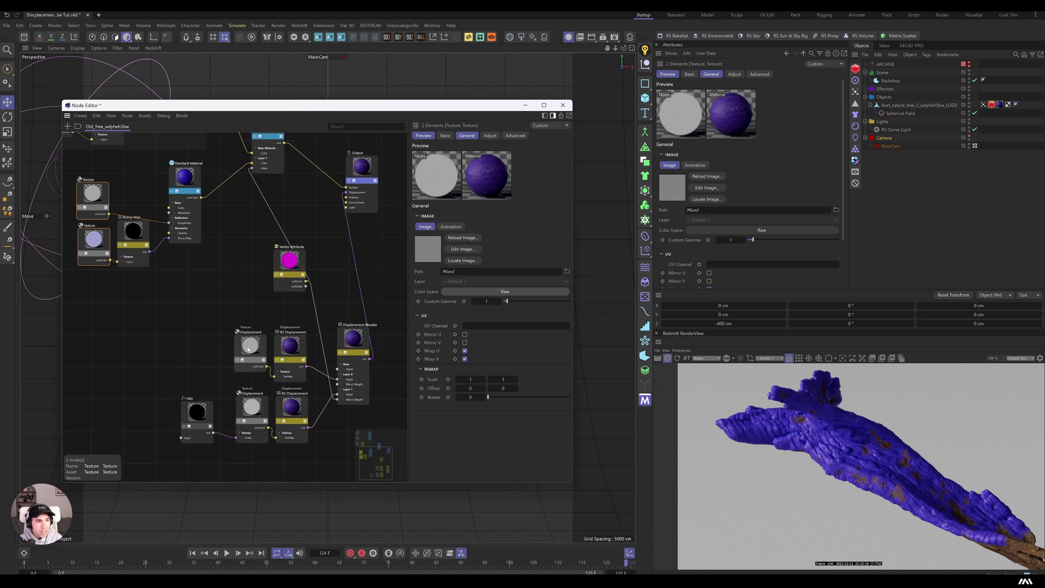
pyautogui.click(242, 413)
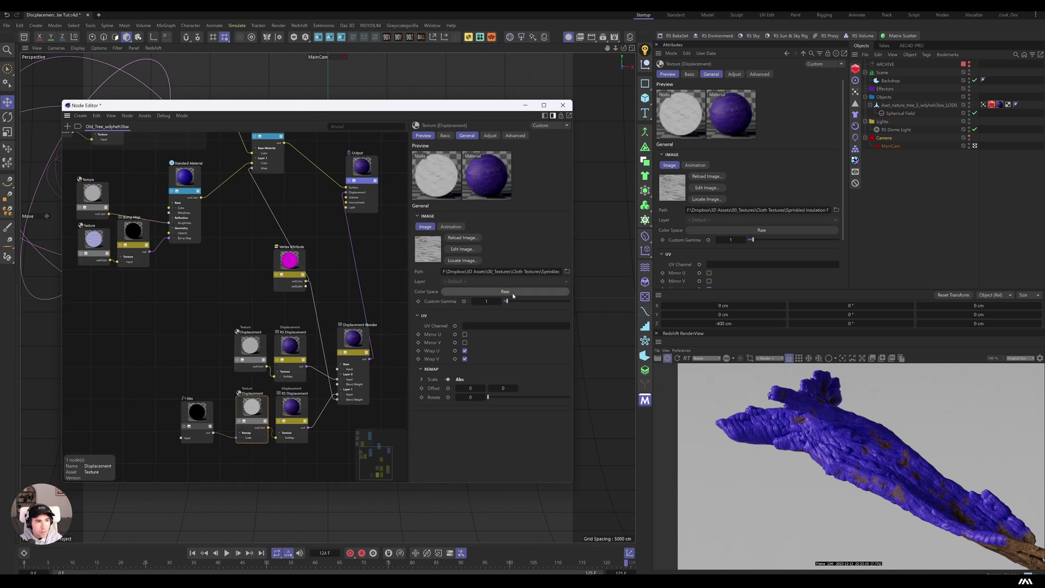
pyautogui.click(250, 347)
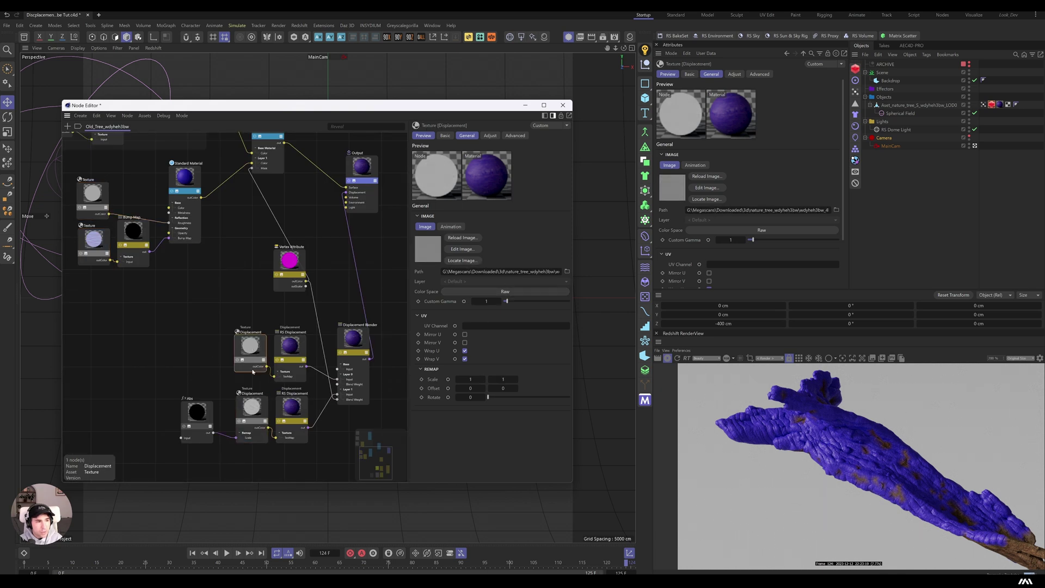
pyautogui.scroll(-2, 233, 325)
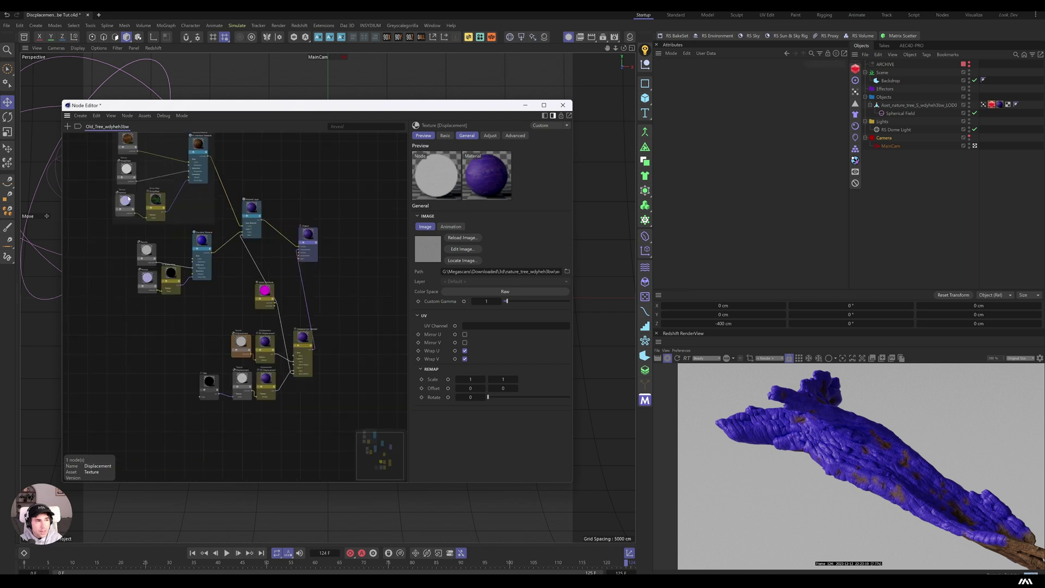
pyautogui.scroll(2, 218, 252)
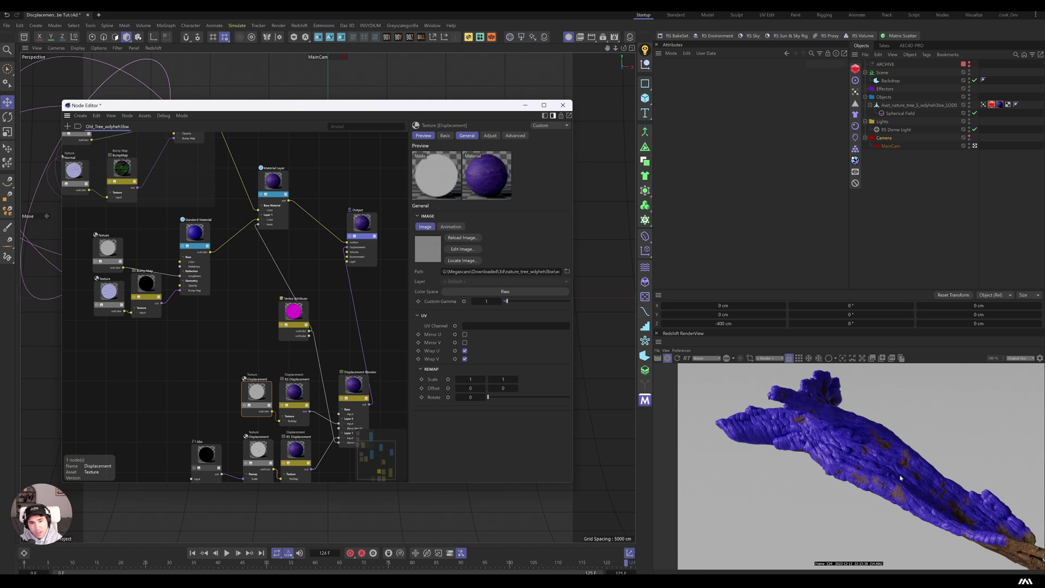
pyautogui.moveTo(205, 243); pyautogui.dragTo(211, 248)
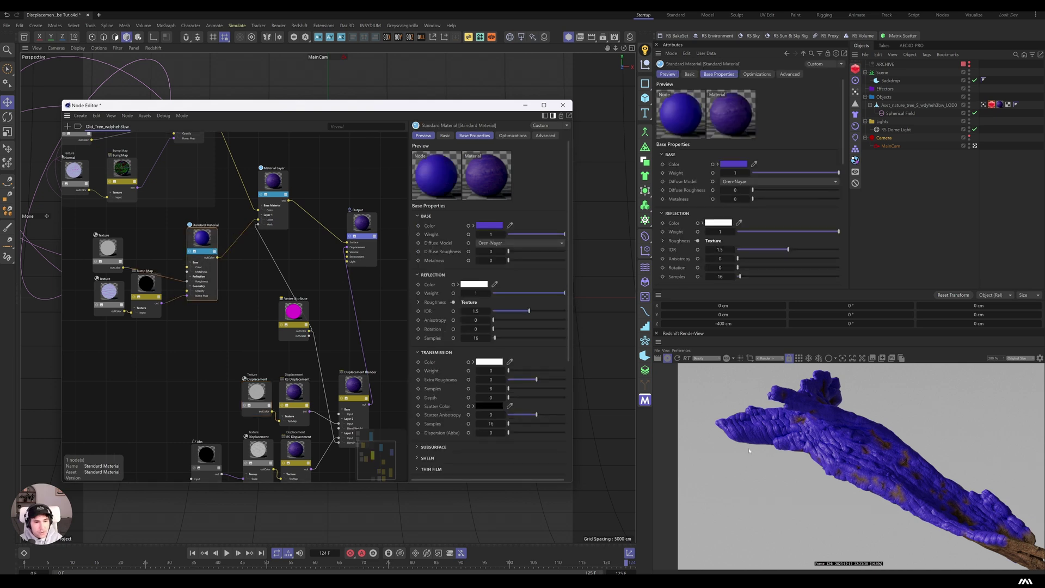
# Close the Node Editor, preview the vertex-map field spreading from frame 0, and tag the branch with Cloth.
pyautogui.scroll(-3, 749, 450)
pyautogui.click(562, 105)
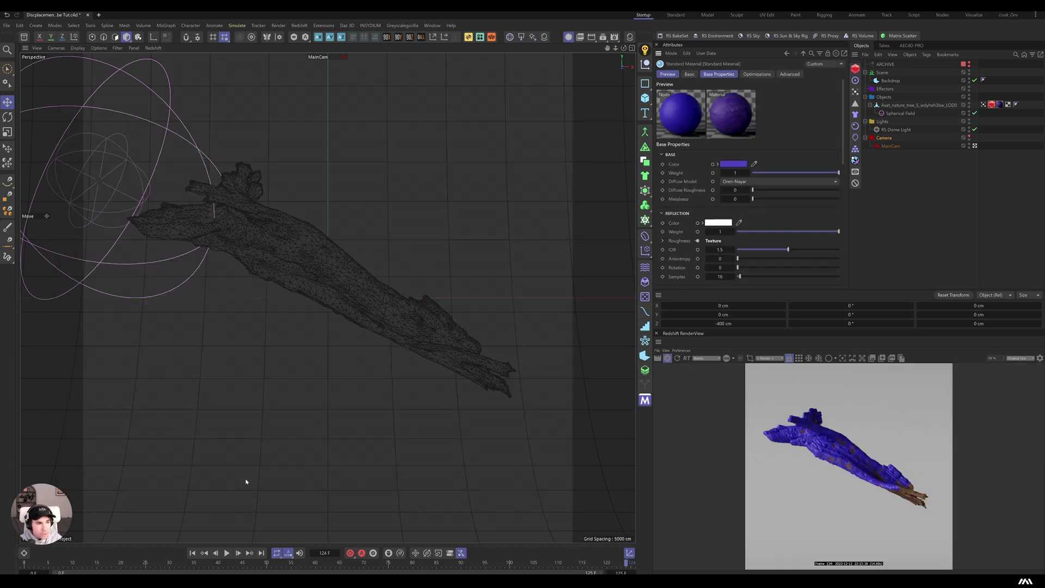
pyautogui.click(192, 553)
pyautogui.click(983, 105)
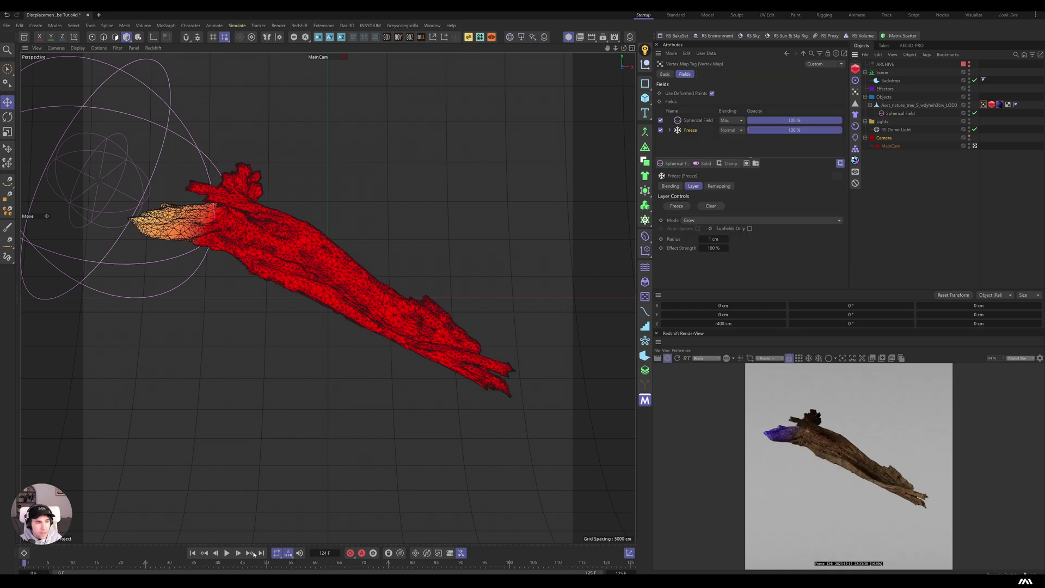
pyautogui.click(226, 553)
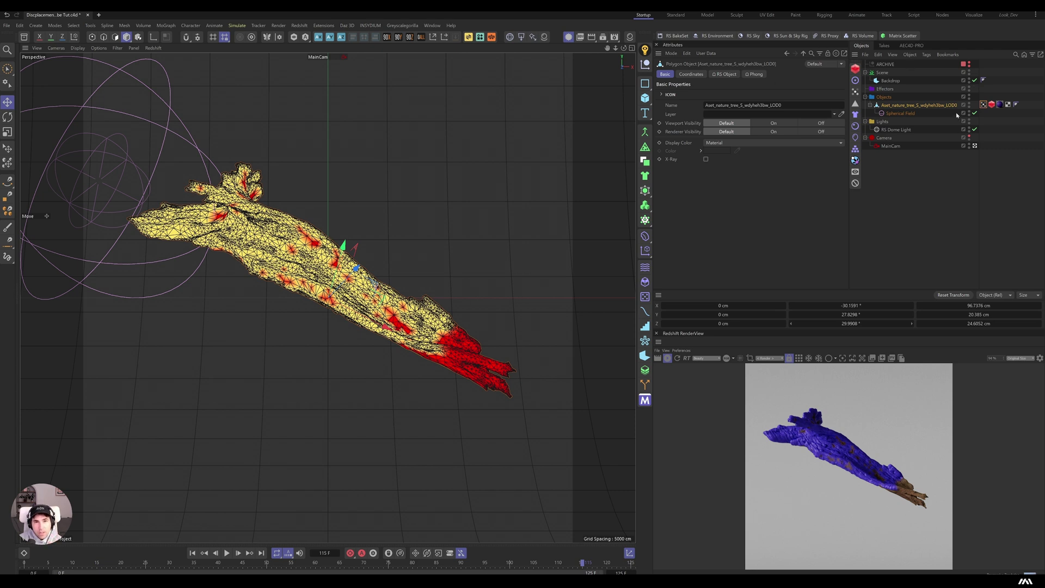
pyautogui.click(855, 114)
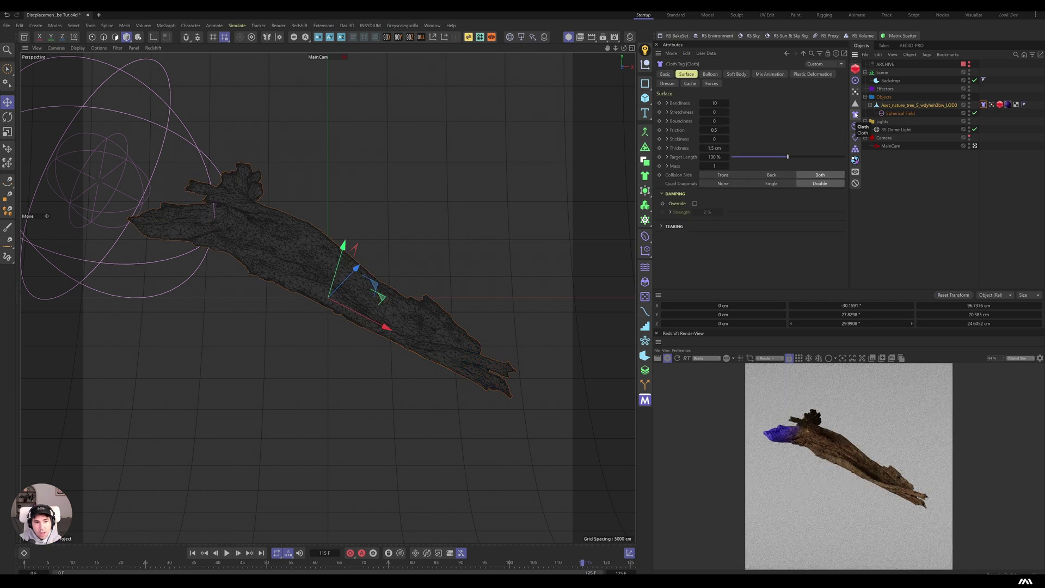
# Enable With Pins in the cloth's Mix Animation settings using the Vertex Map, then test-play it.
pyautogui.click(193, 552)
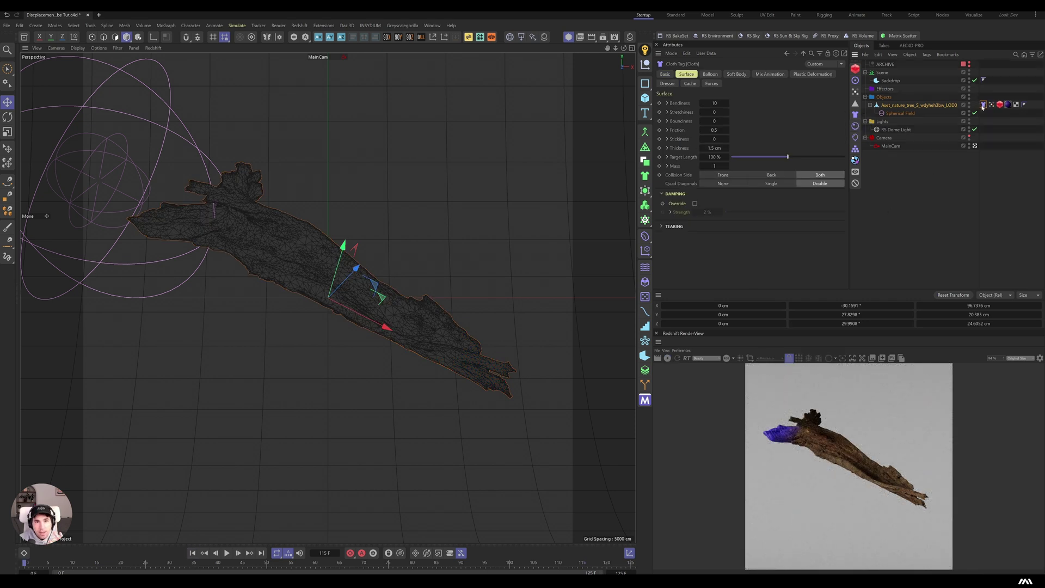
pyautogui.click(770, 74)
pyautogui.click(697, 103)
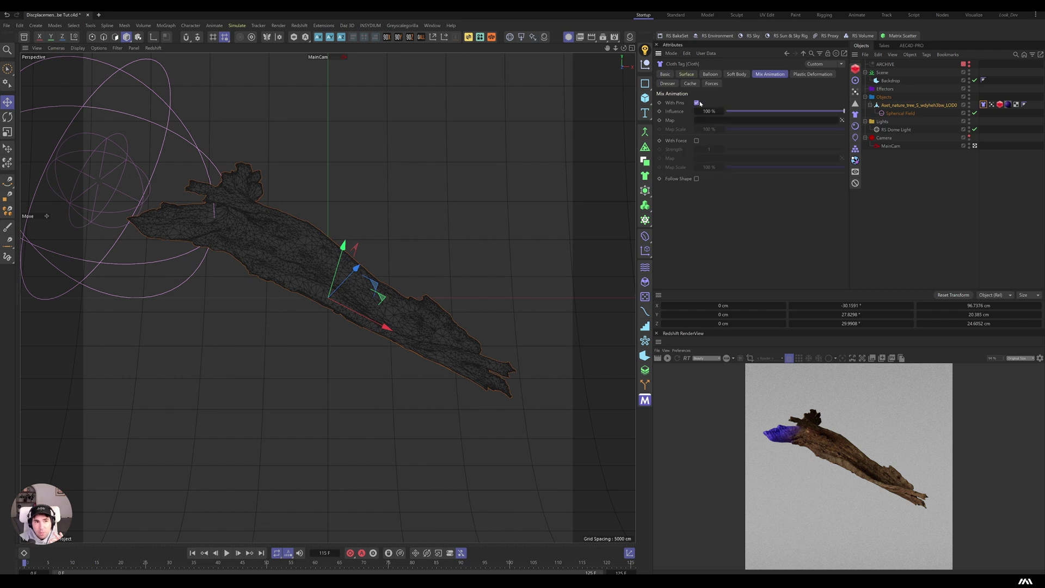
pyautogui.moveTo(992, 105); pyautogui.dragTo(838, 124)
pyautogui.moveTo(774, 122); pyautogui.dragTo(774, 121)
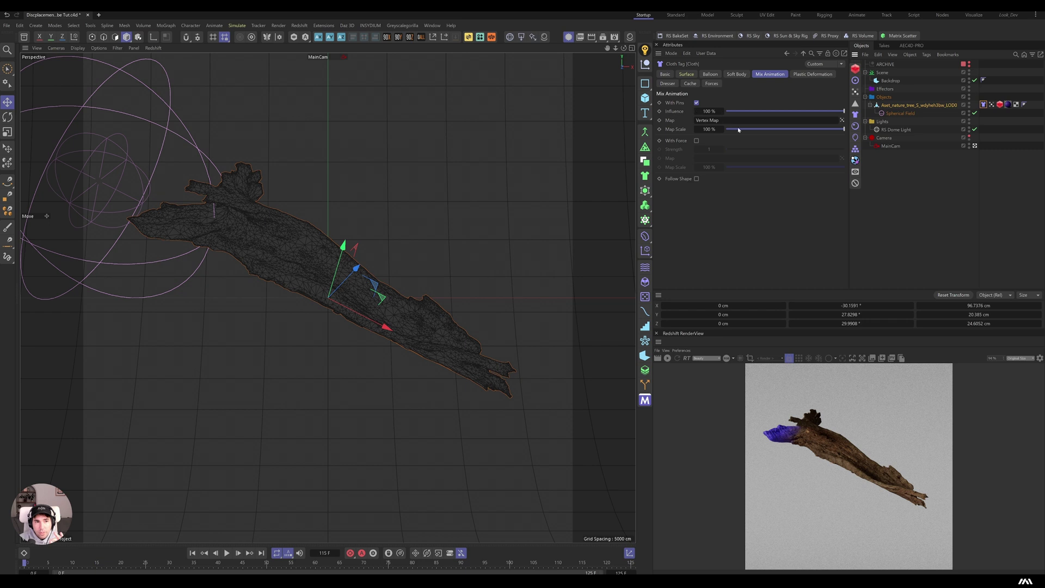
pyautogui.press('F8')
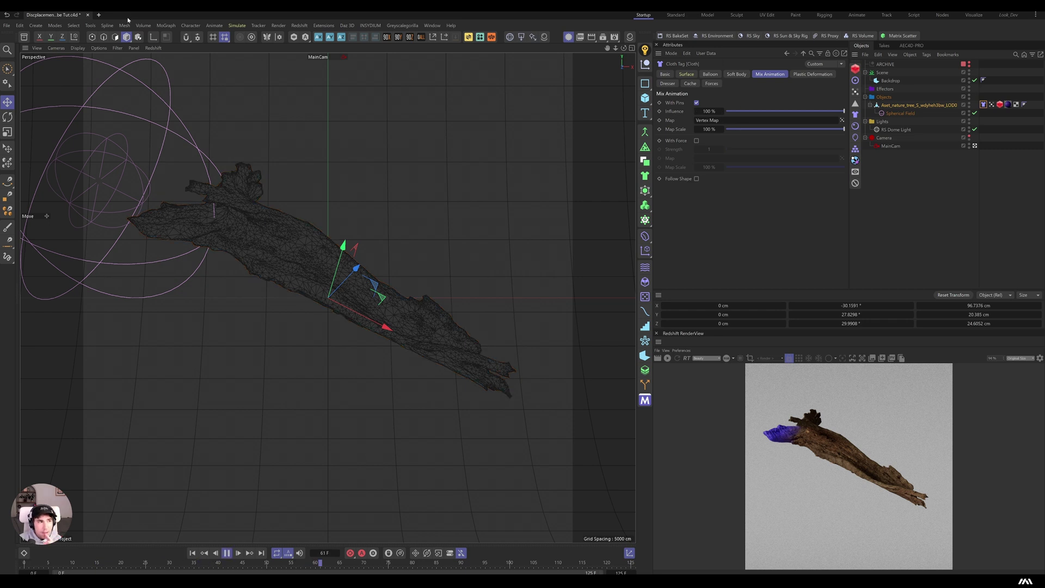
# Add a Field Force to the scene containing a Random Field.
pyautogui.click(236, 26)
pyautogui.moveTo(246, 43)
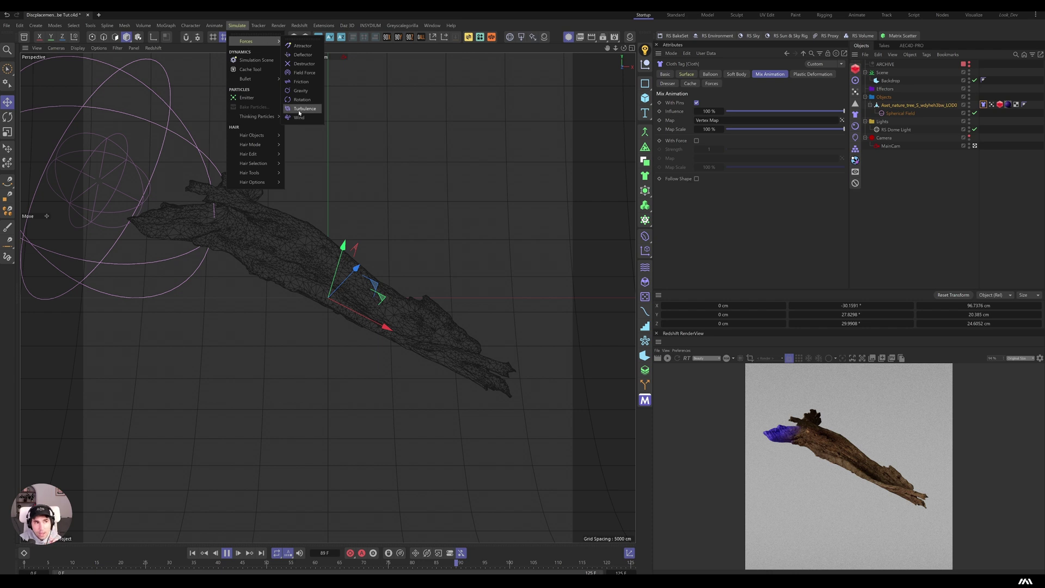
pyautogui.click(304, 72)
pyautogui.click(675, 155)
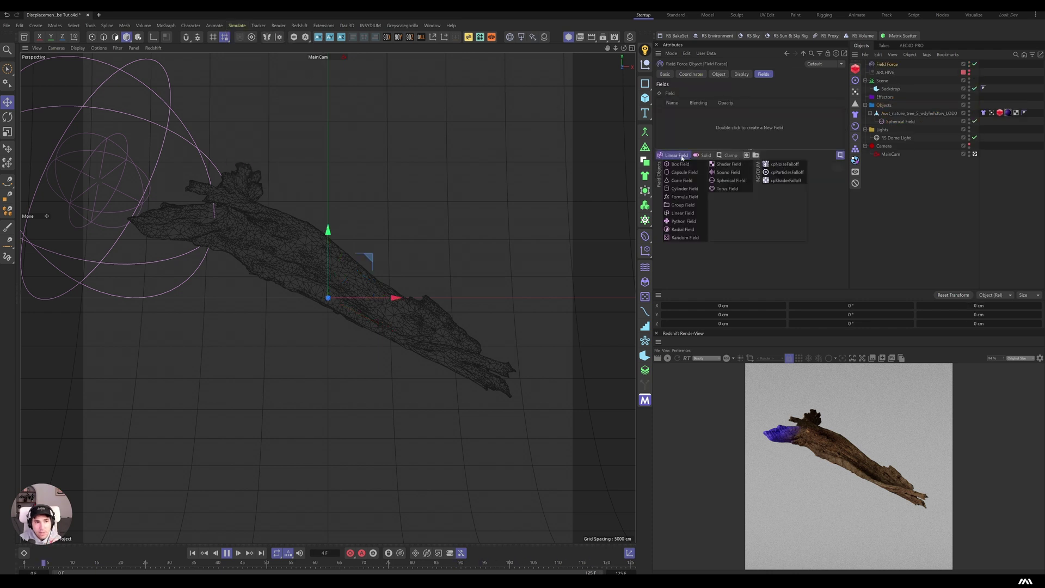
pyautogui.click(684, 237)
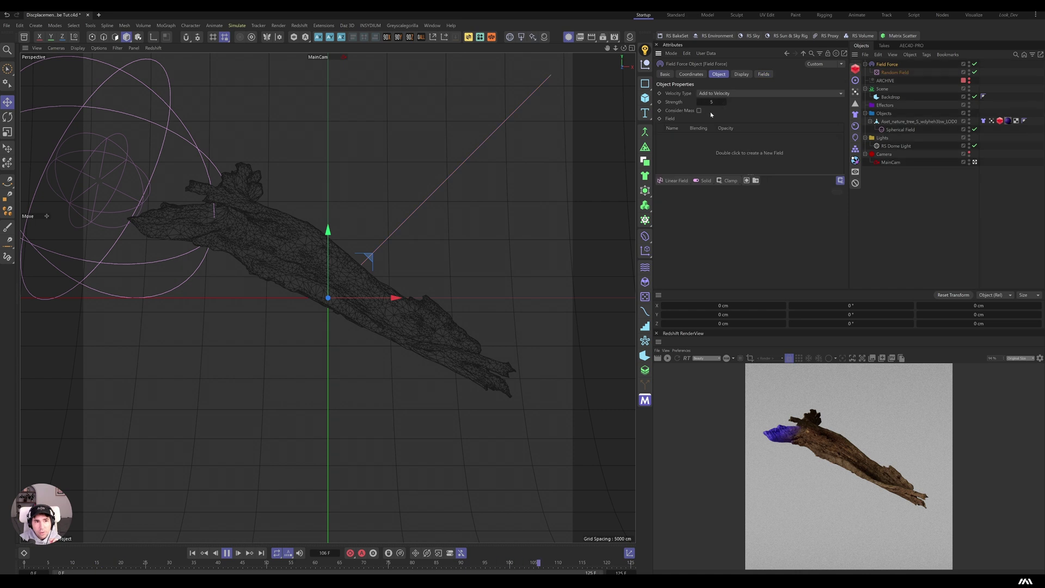
# Delete the Field Force and its Random Field and stop playback.
pyautogui.click(764, 75)
pyautogui.press('Delete')
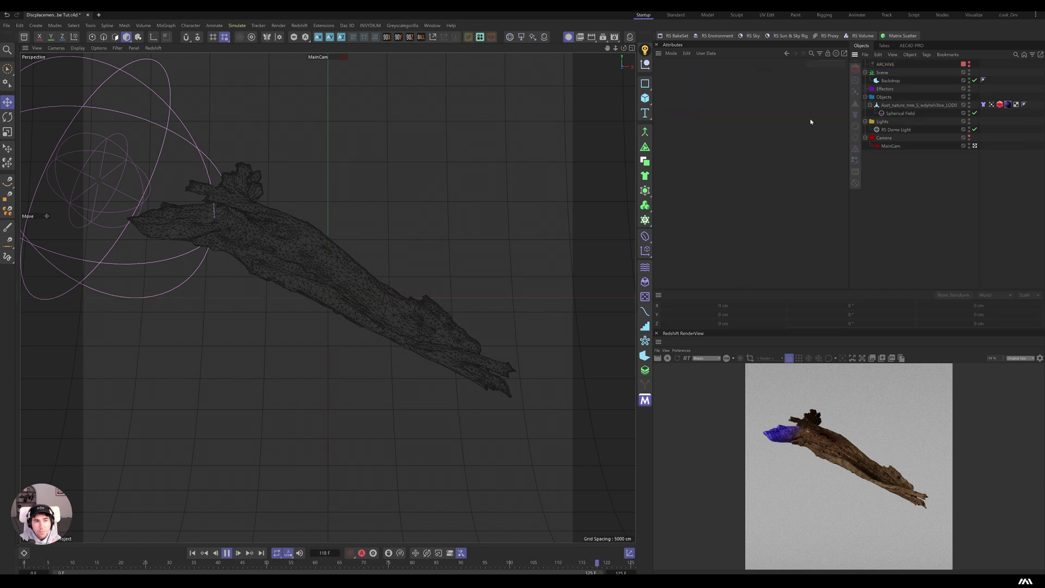
pyautogui.hotkey('shift', 'f')
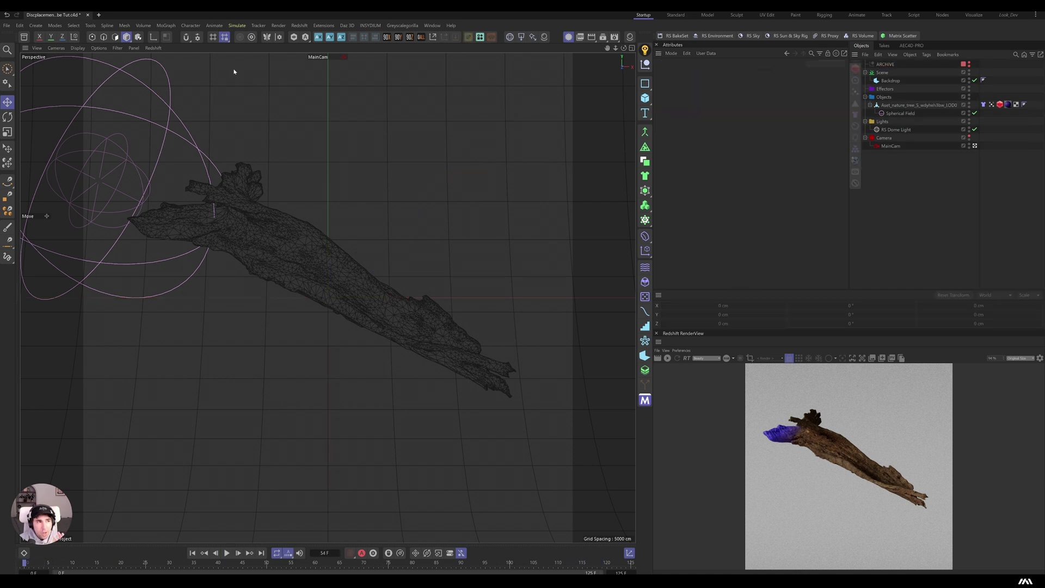
# Add a new Field Force driven by a Random Field with Strength raised to 287.
pyautogui.click(242, 27)
pyautogui.moveTo(267, 41)
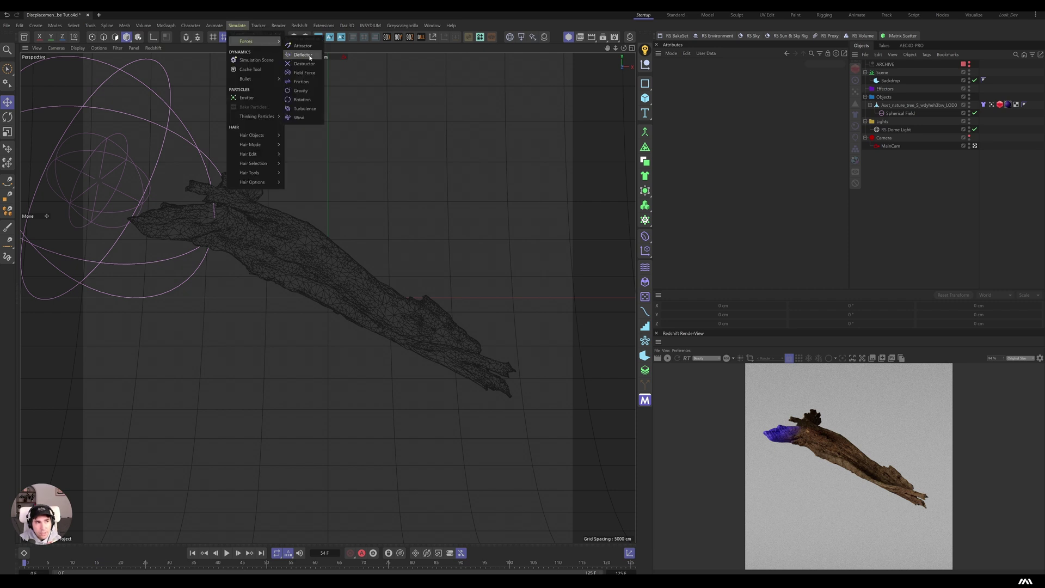
pyautogui.click(304, 72)
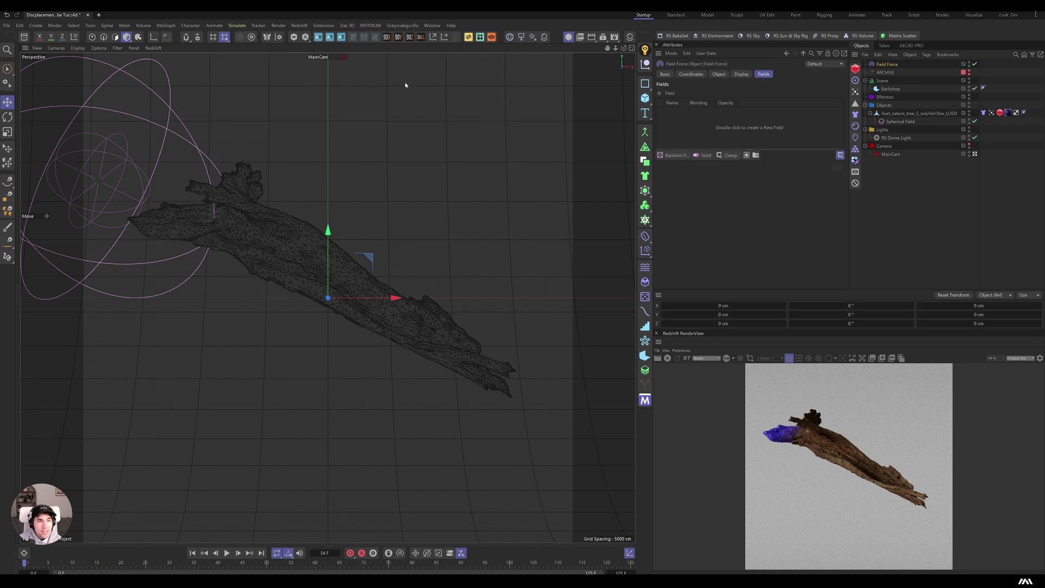
pyautogui.click(718, 74)
pyautogui.click(675, 180)
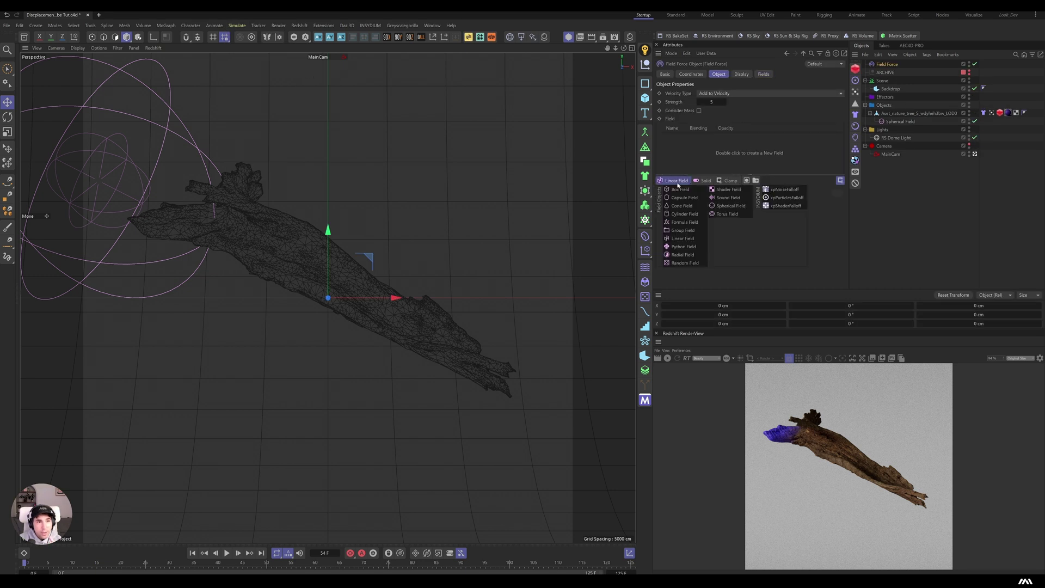
pyautogui.click(685, 263)
pyautogui.moveTo(712, 102); pyautogui.dragTo(806, 101)
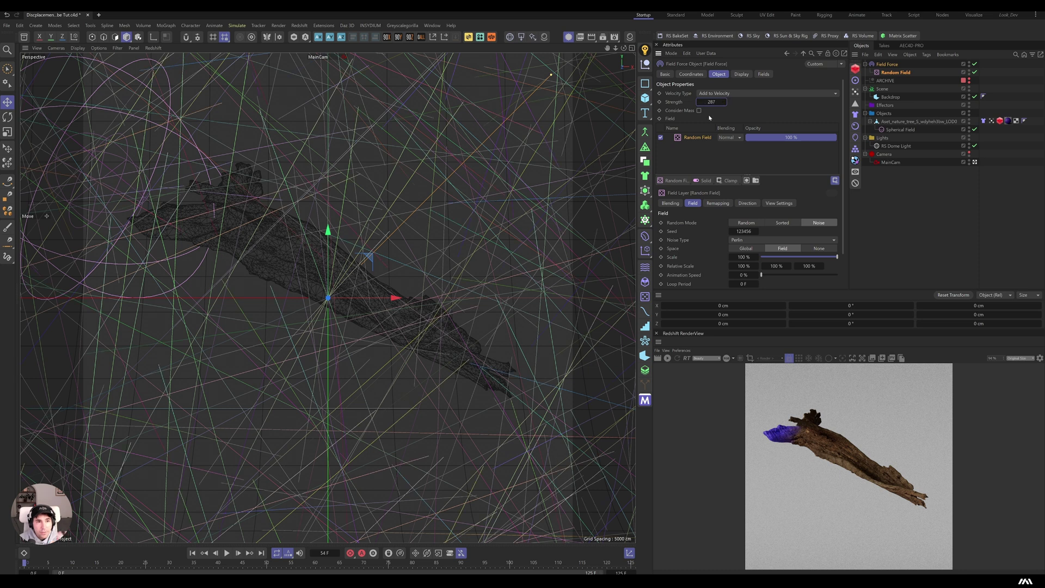
# Play the simulation to preview the force, hiding its vector lines in the viewport.
pyautogui.click(227, 553)
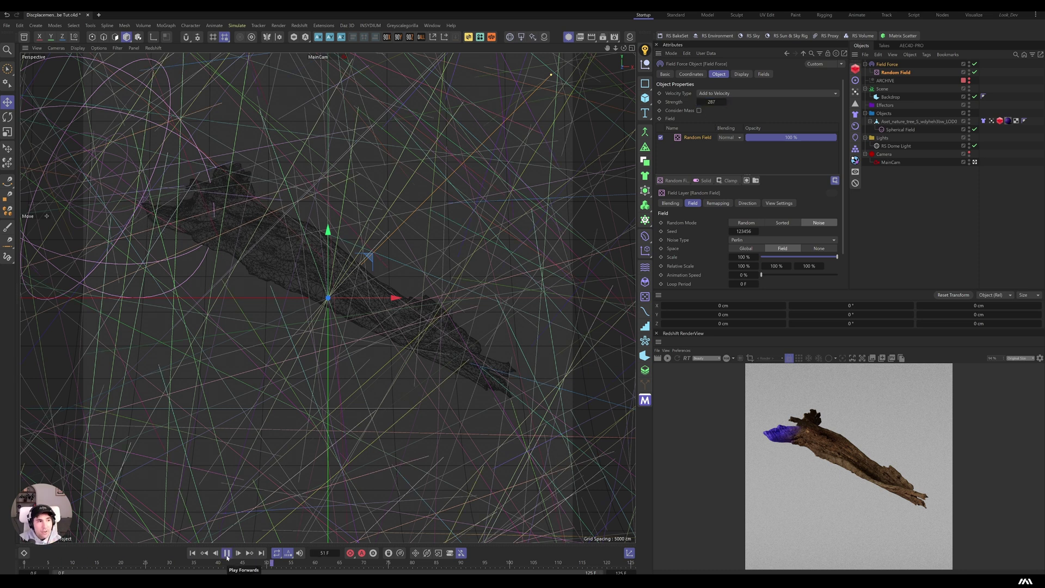
pyautogui.click(969, 63)
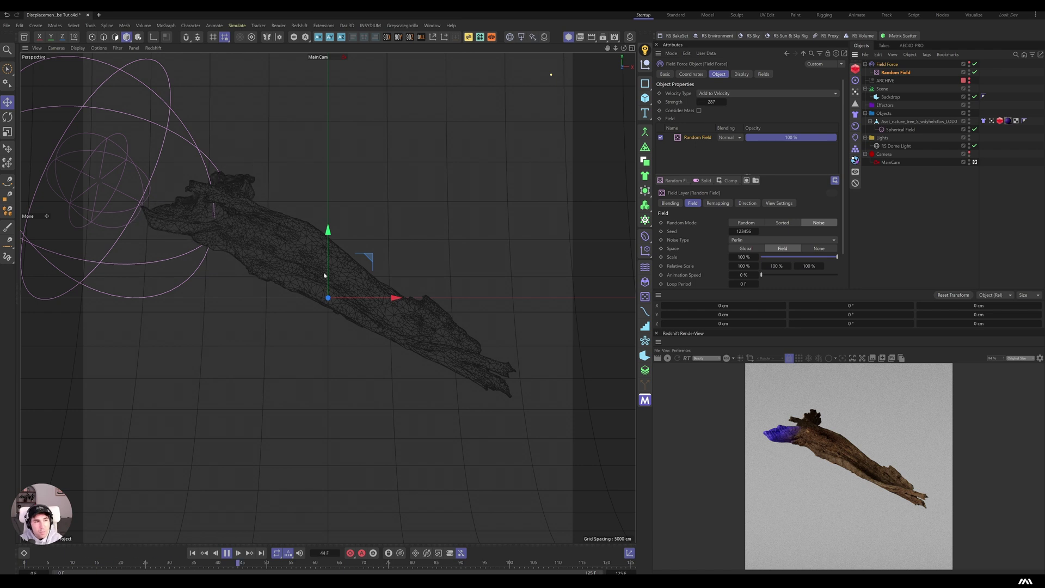
pyautogui.press('F8')
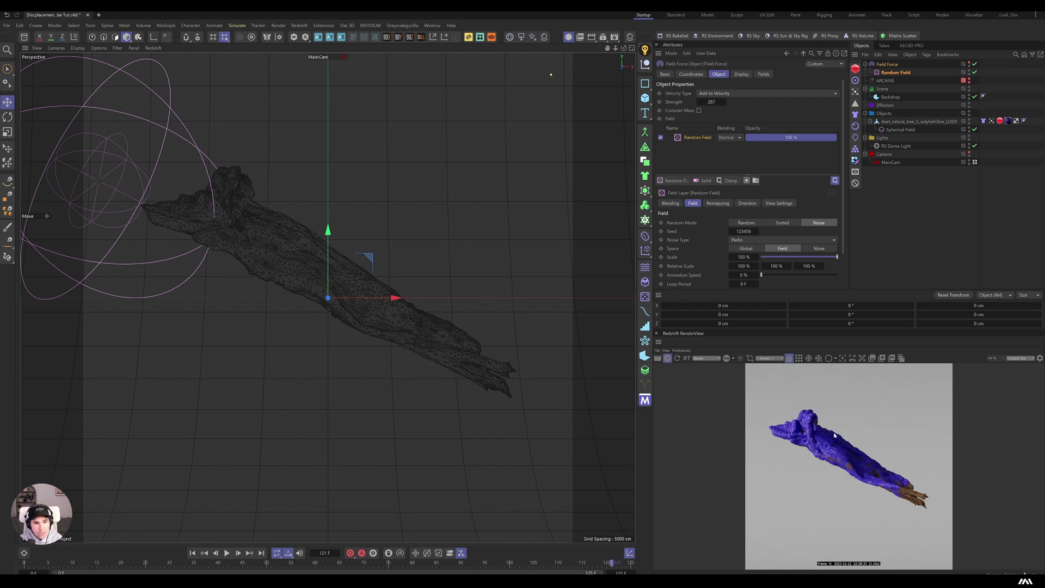
pyautogui.scroll(5, 834, 435)
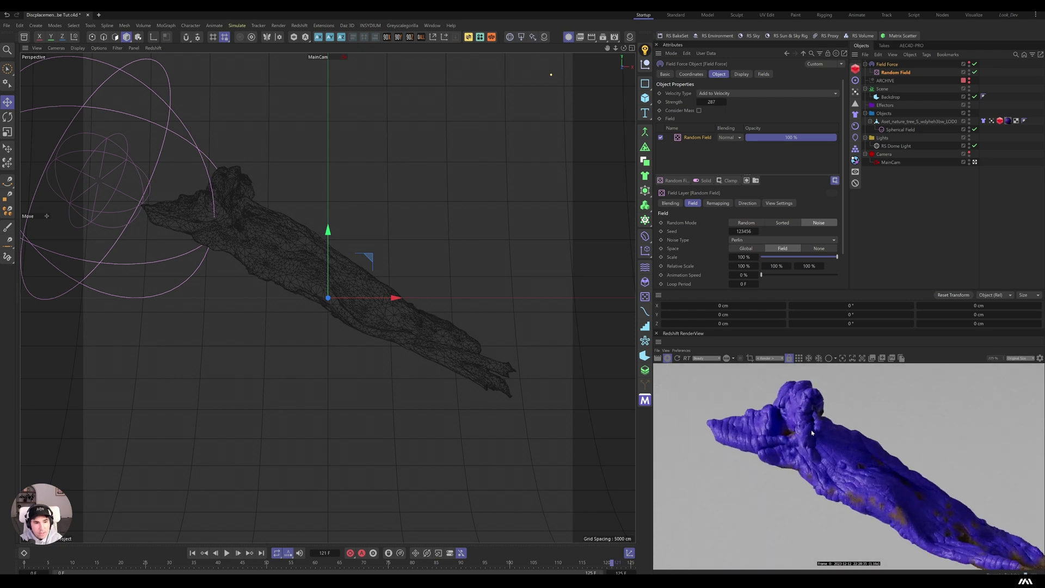
pyautogui.scroll(-5, 819, 477)
pyautogui.click(227, 553)
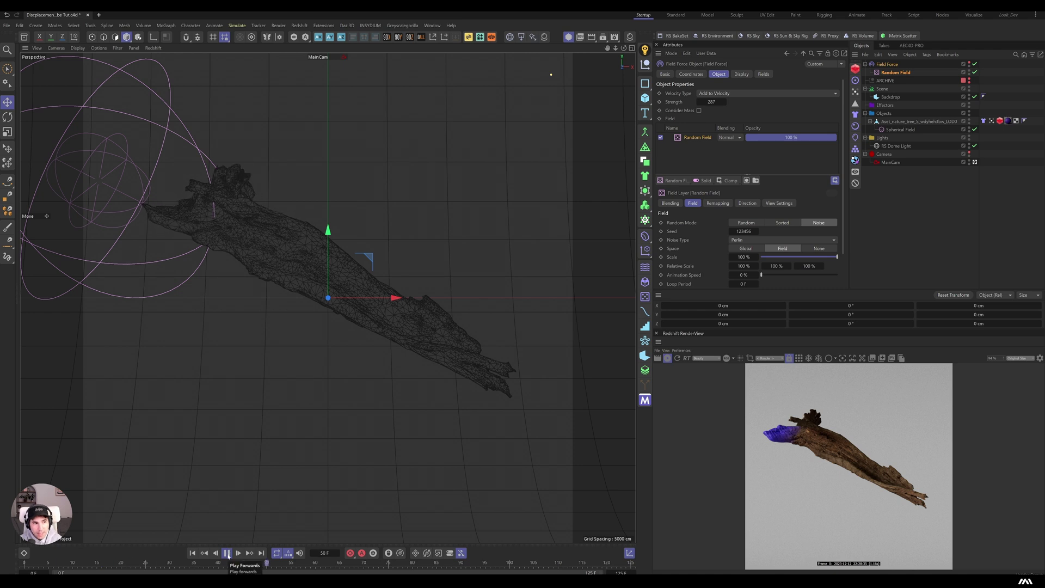
# Enable cloth Balloon with 50 F expansion time and 1.5 overpressure.
pyautogui.click(227, 553)
pyautogui.click(193, 553)
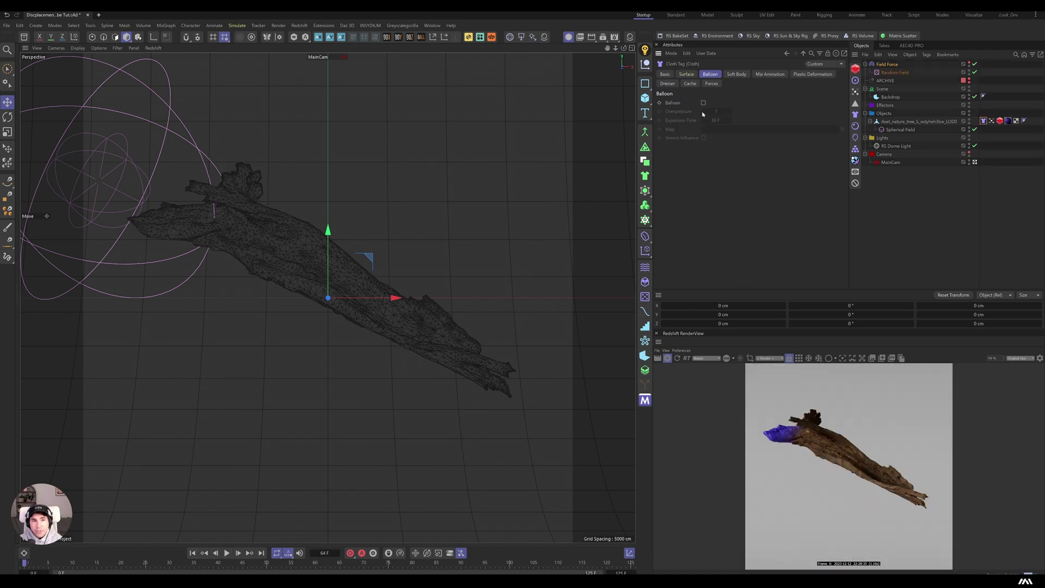
pyautogui.click(704, 103)
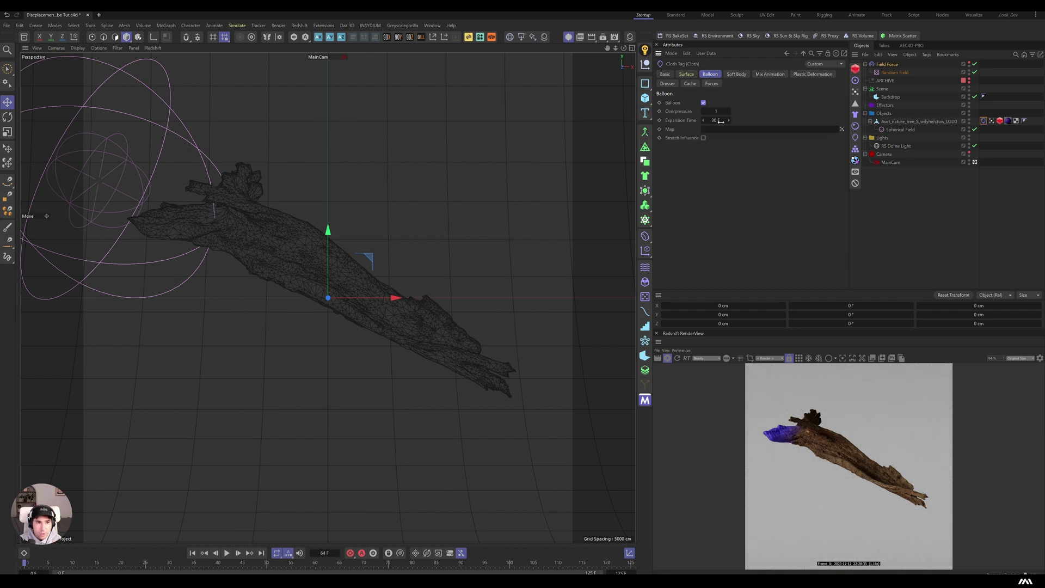
pyautogui.doubleClick(721, 121)
pyautogui.write('50')
pyautogui.press('Return')
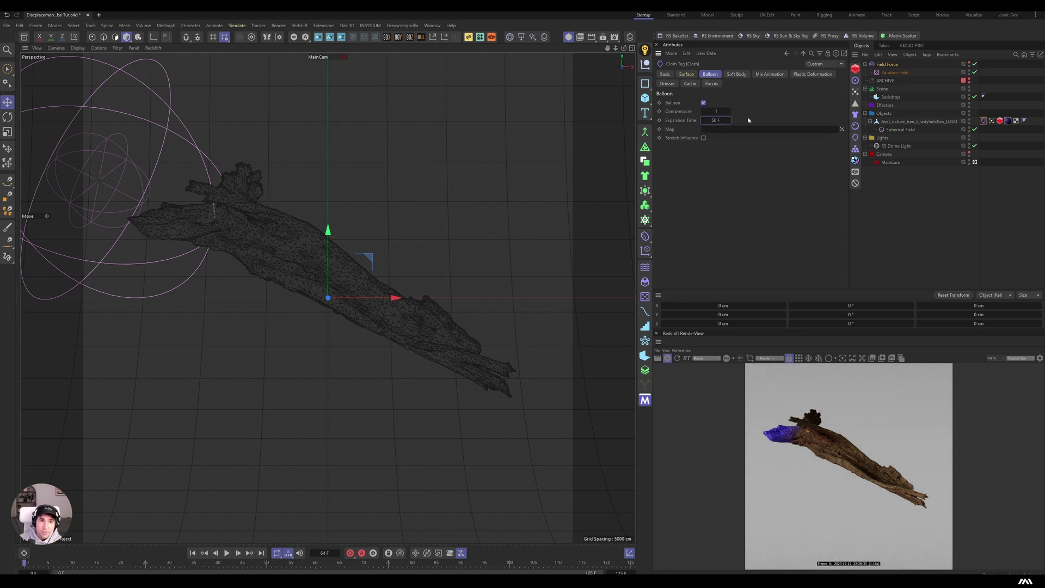
pyautogui.click(717, 112)
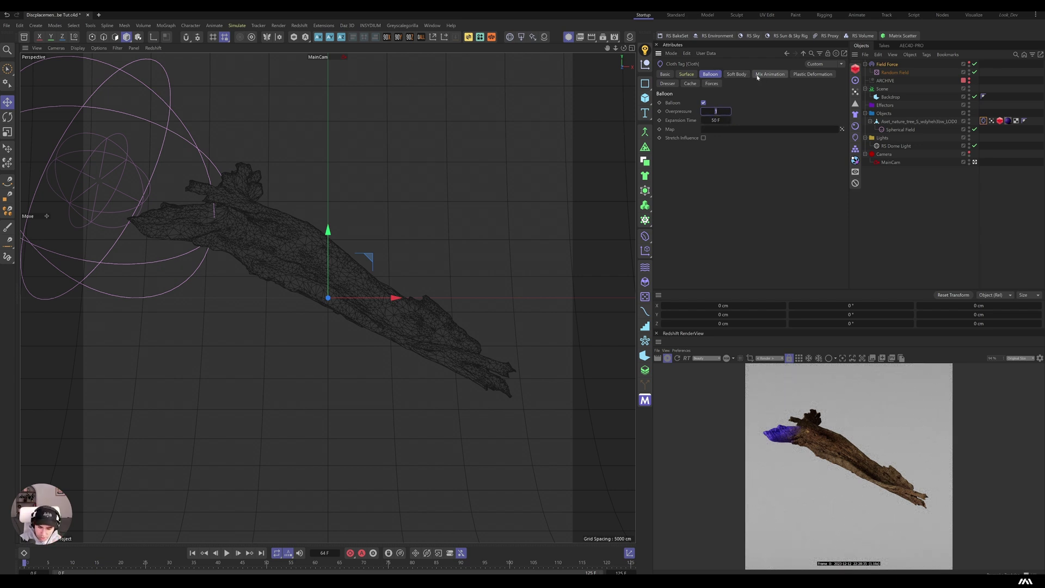
pyautogui.write('1.5')
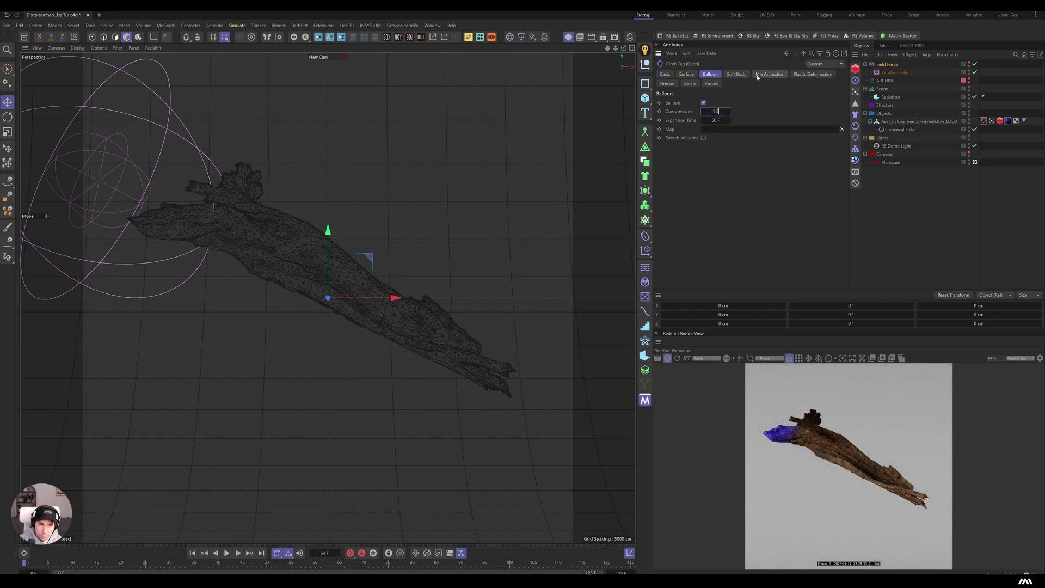
# Stop the Redshift render, replay the balloon simulation, and extend the timeline to 250 frames.
pyautogui.click(668, 358)
pyautogui.click(192, 553)
pyautogui.click(226, 553)
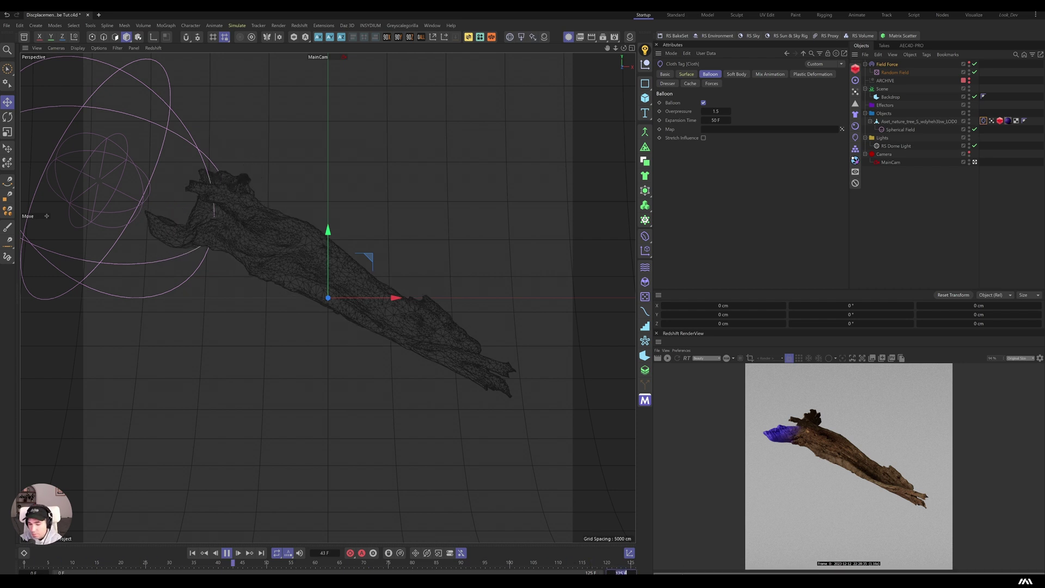
pyautogui.write('250')
pyautogui.press('Return')
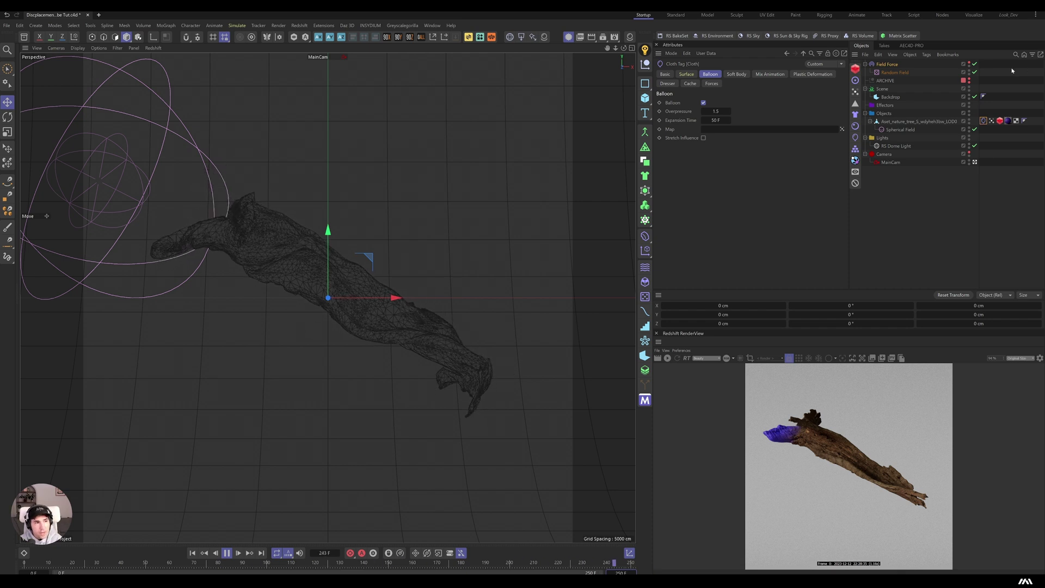
# Set the cloth Surface Target Length to 129 % and Bendiness to 16.1.
pyautogui.click(694, 75)
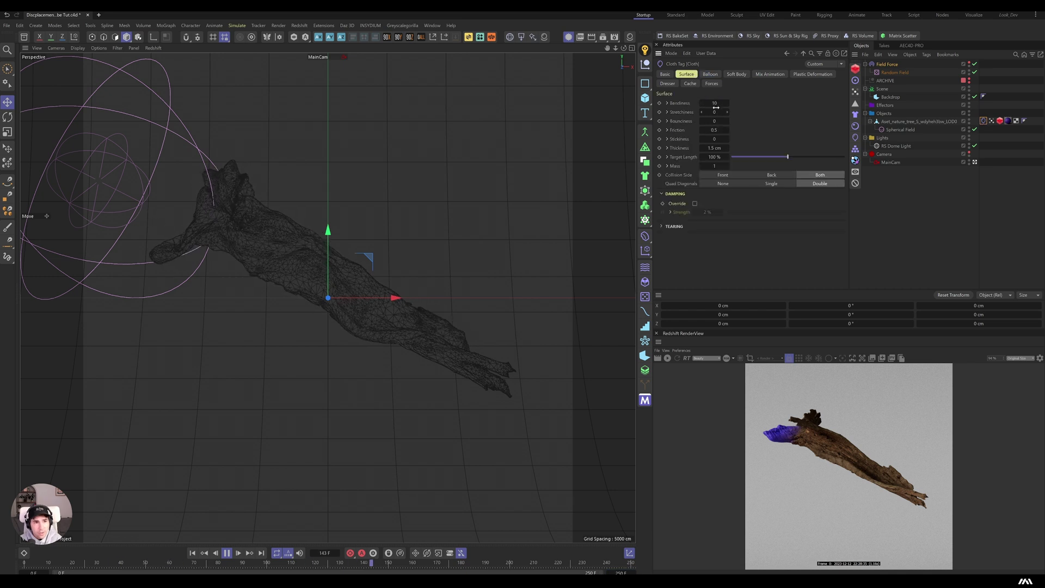
pyautogui.click(714, 130)
pyautogui.click(805, 157)
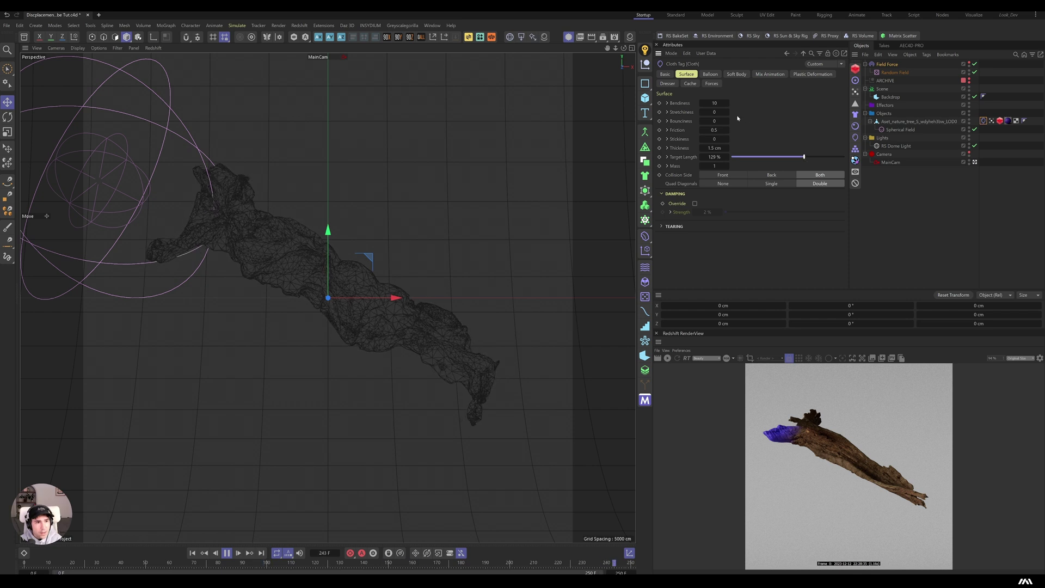
pyautogui.moveTo(728, 103); pyautogui.dragTo(728, 104)
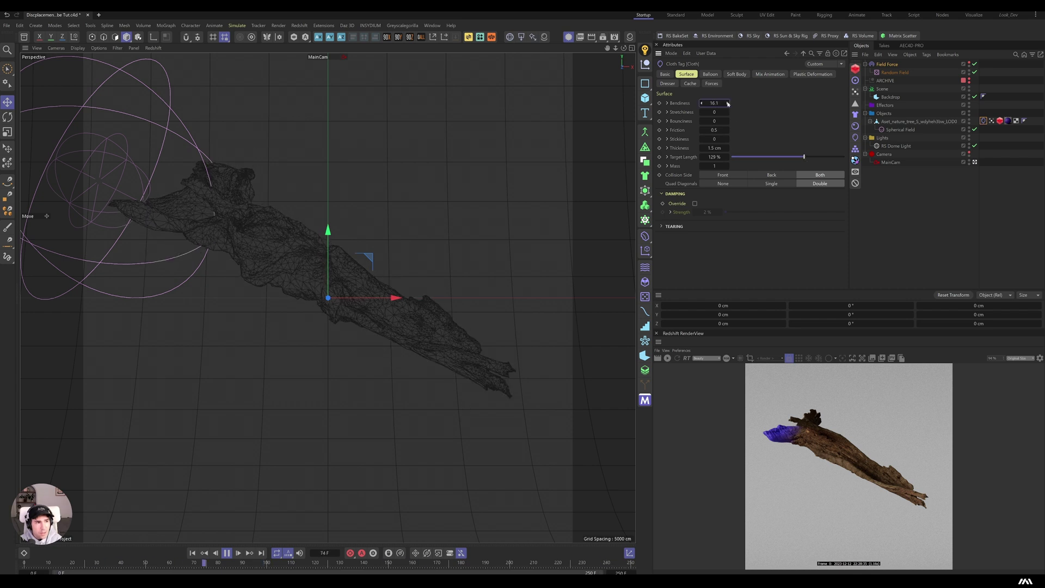
# Restart the live Redshift render to view the wrinkled cloth on the branch.
pyautogui.click(668, 358)
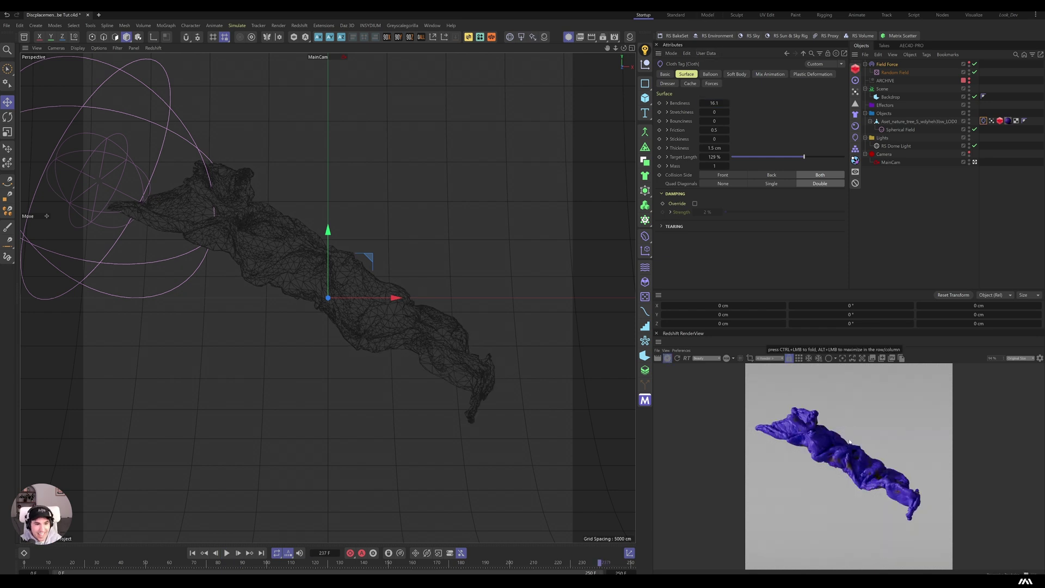
pyautogui.scroll(5, 773, 432)
pyautogui.scroll(-3, 790, 438)
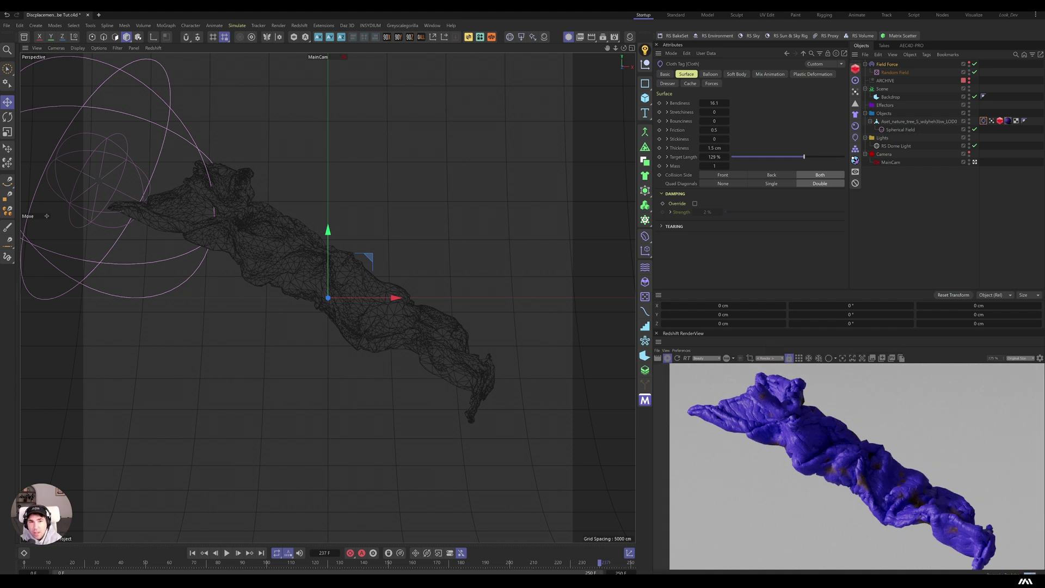
pyautogui.scroll(8, 871, 486)
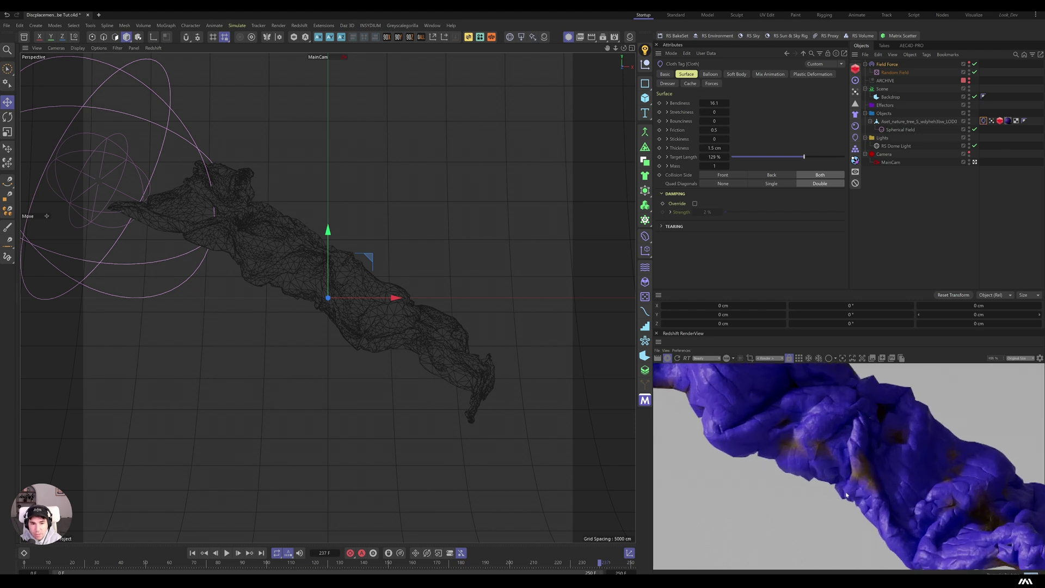
pyautogui.scroll(-8, 853, 499)
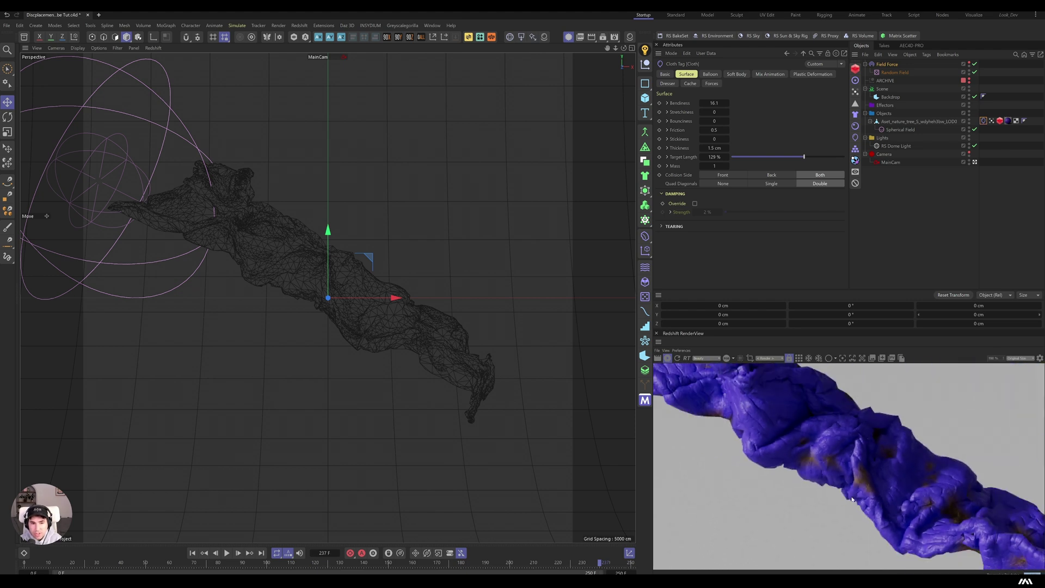
# Enable Redshift tessellation on the branch and fit the render image to the panel.
pyautogui.click(1000, 122)
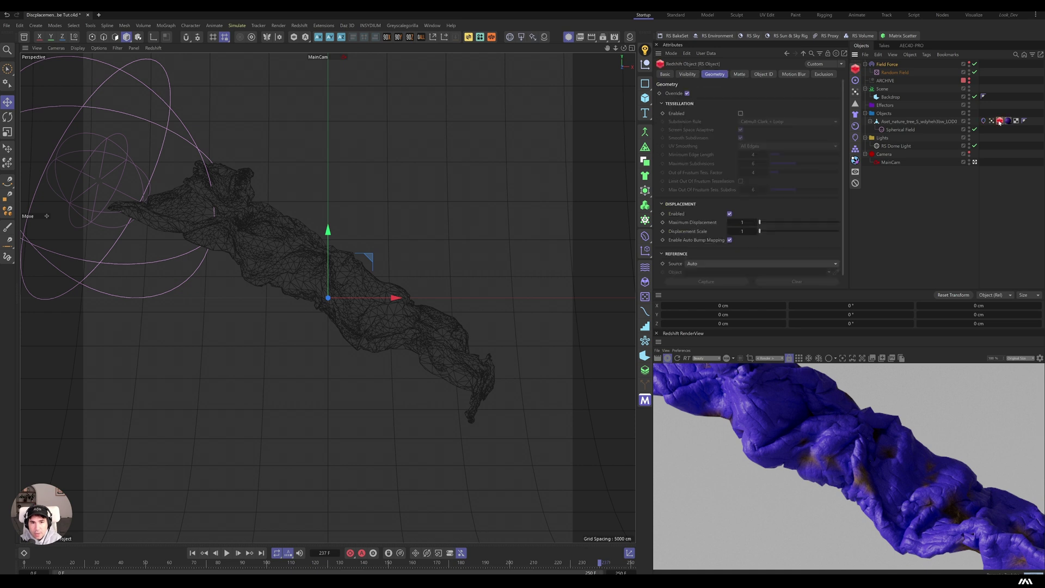
pyautogui.click(741, 114)
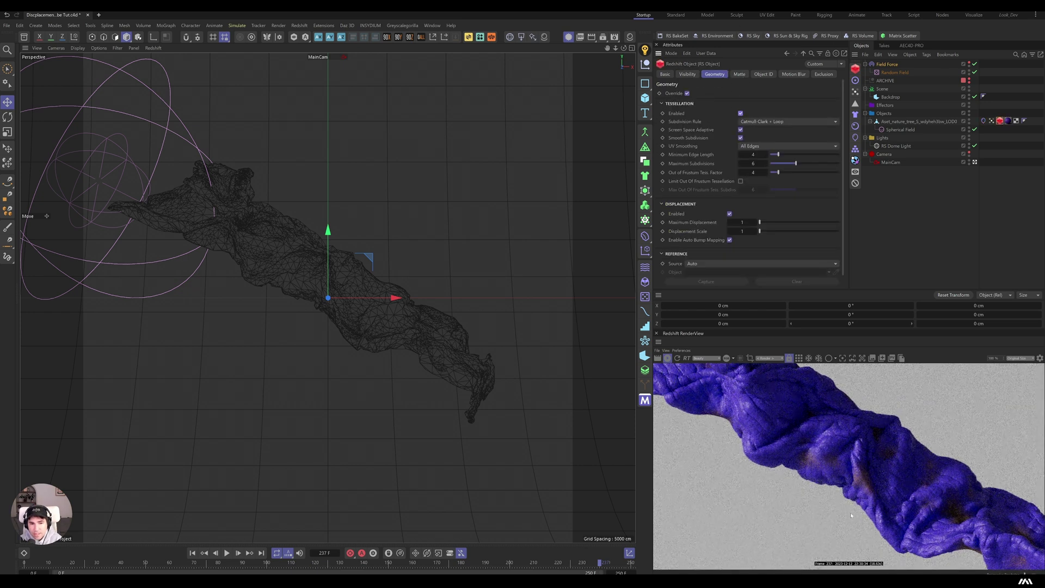
pyautogui.scroll(2, 851, 508)
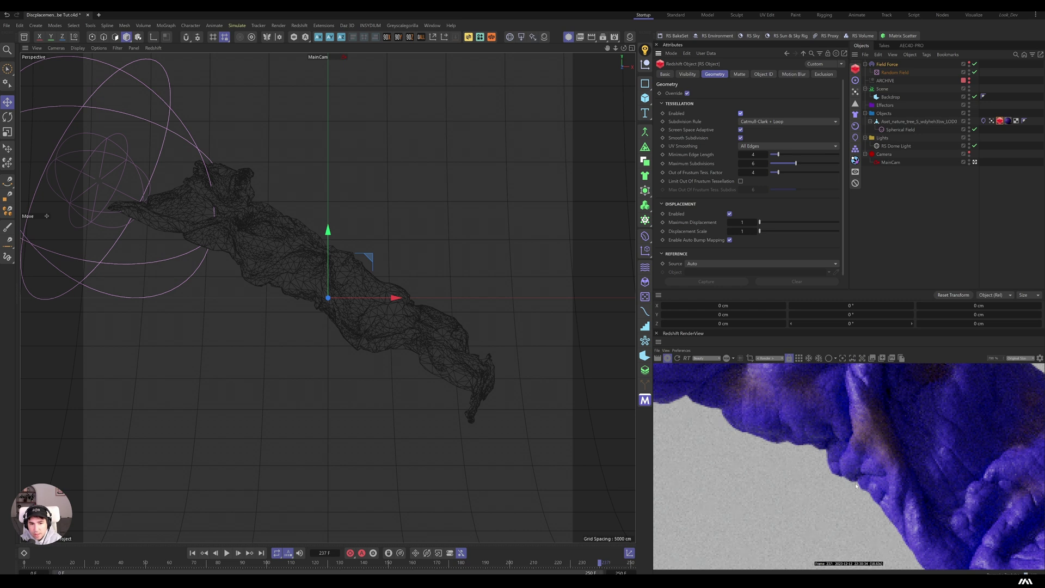
pyautogui.rightClick(874, 466)
pyautogui.click(891, 479)
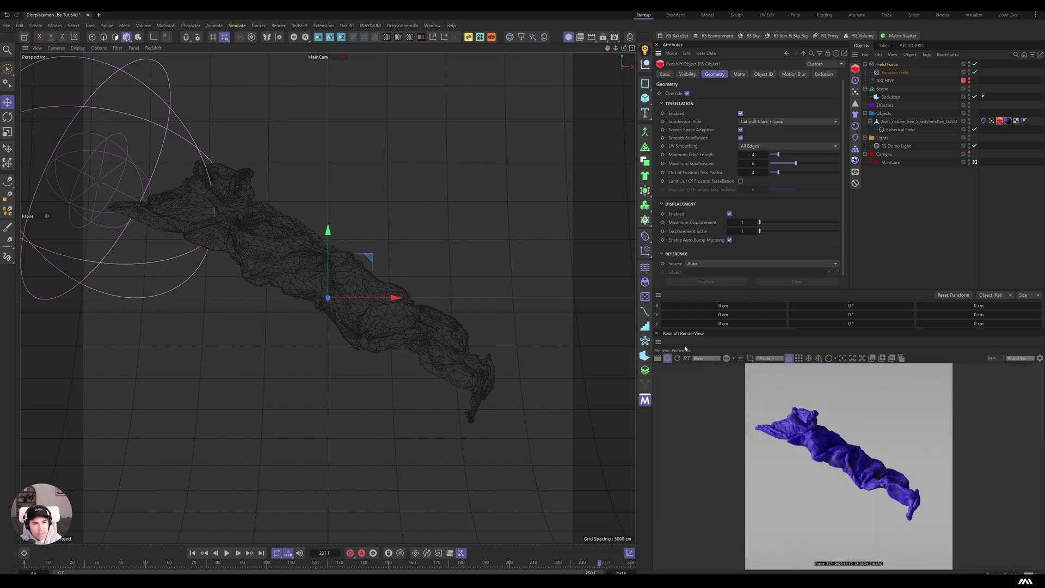
# Check MainCam's settings, preview the simulation, then bring up the project's Simulation settings.
pyautogui.click(501, 361)
pyautogui.click(227, 553)
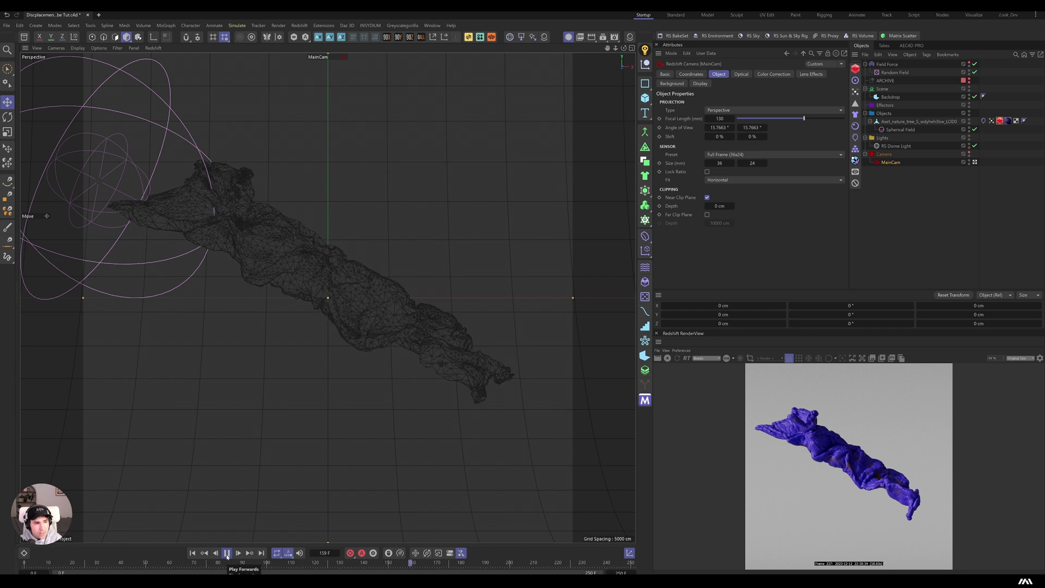
pyautogui.click(227, 553)
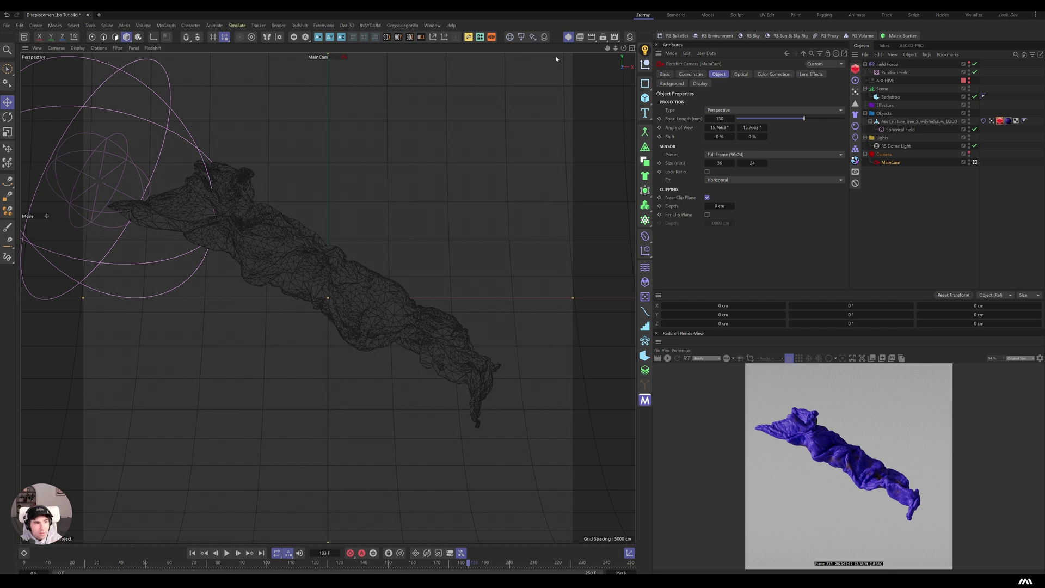
pyautogui.press('F8')
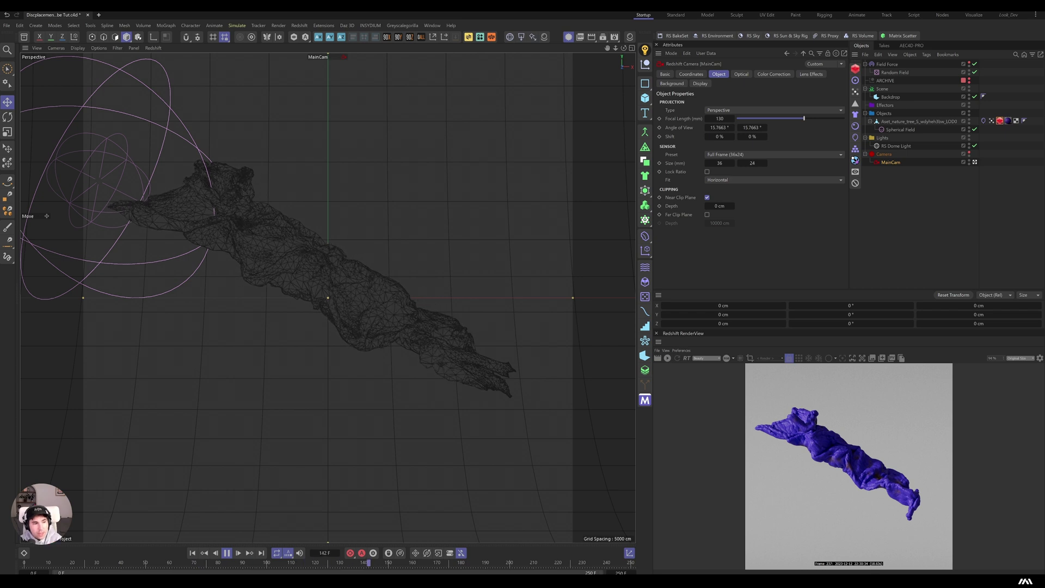
pyautogui.click(226, 553)
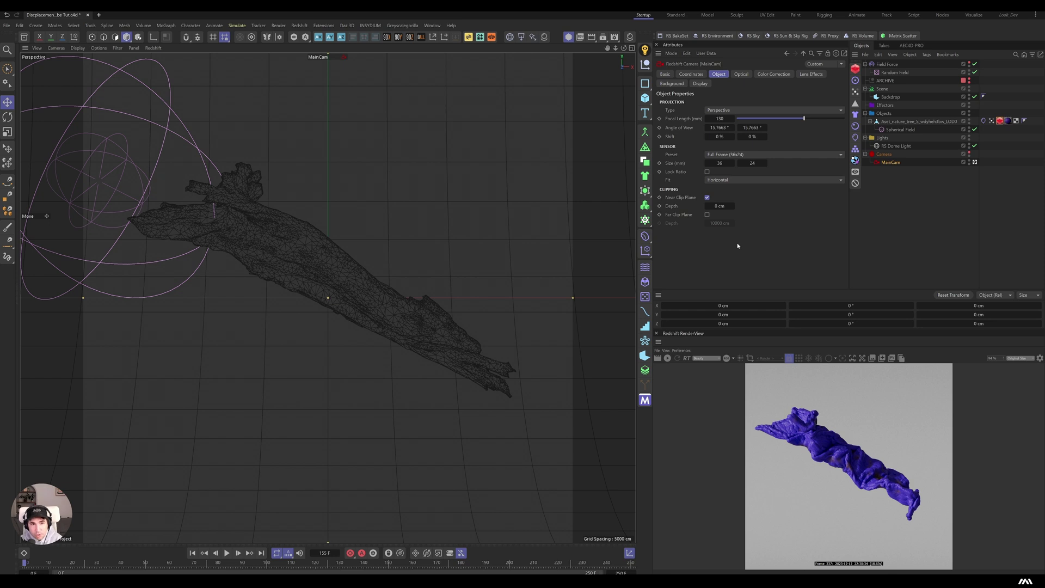
pyautogui.hotkey('ctrl', 'd')
pyautogui.click(823, 75)
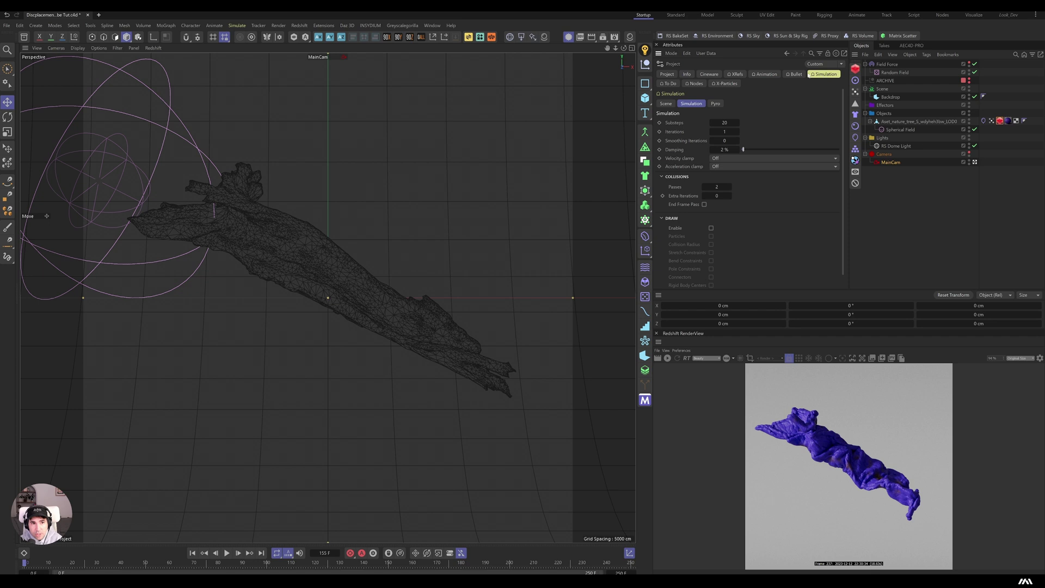
# Set the simulation Scene Time Scale to 0.2 and play back the slowed cloth.
pyautogui.click(665, 103)
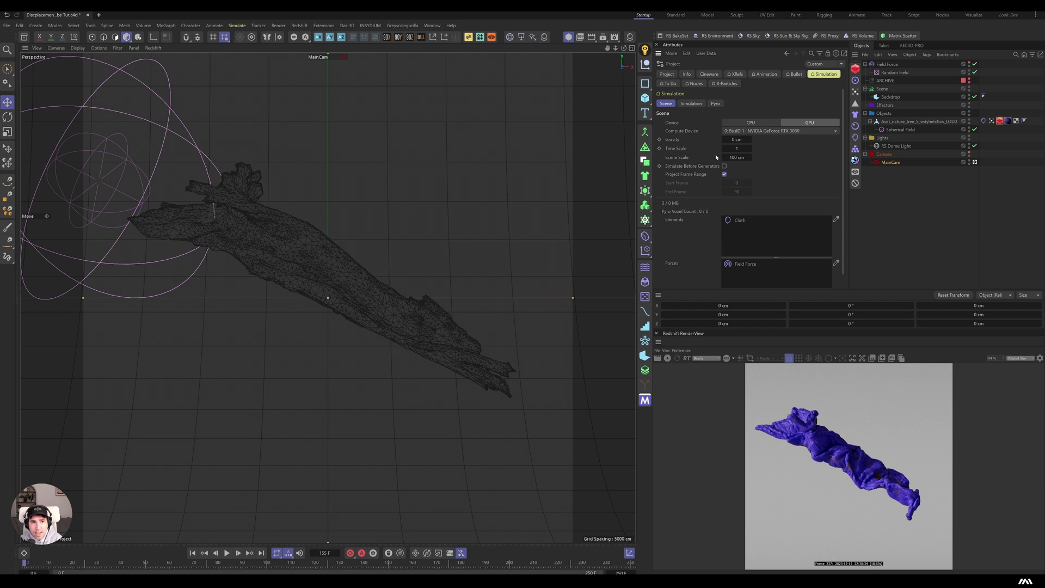
pyautogui.click(736, 148)
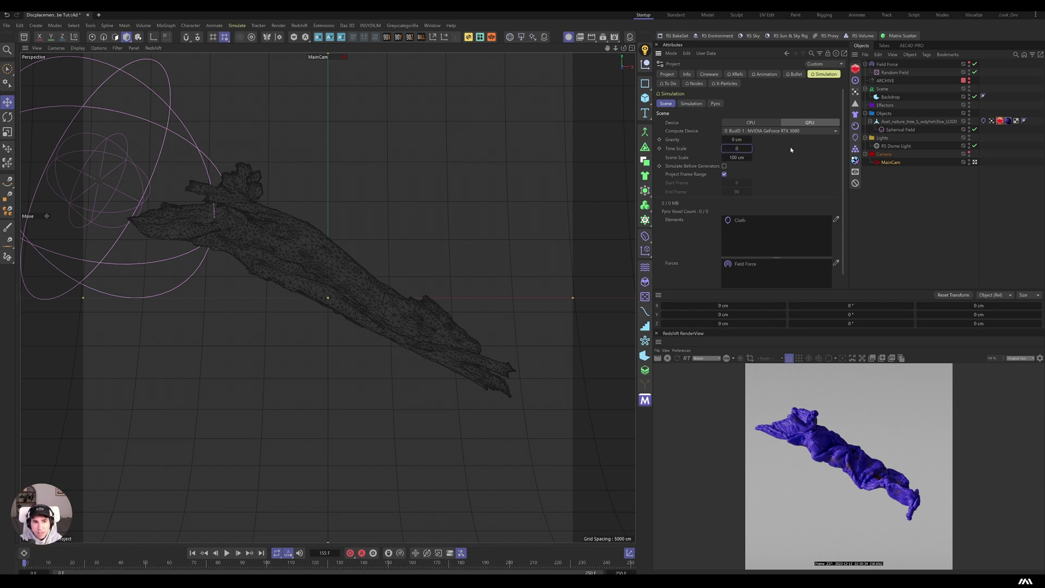
pyautogui.press('Return')
pyautogui.click(226, 553)
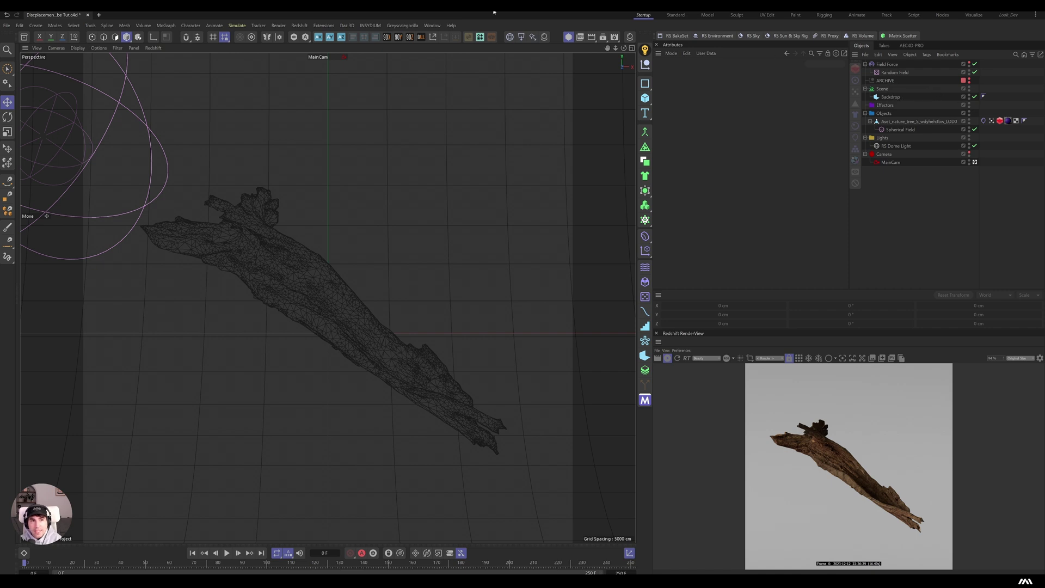
# Add a Redshift area light rotated -90°, moved to -71.4462 cm on X, and slightly enlarged.
pyautogui.click(522, 36)
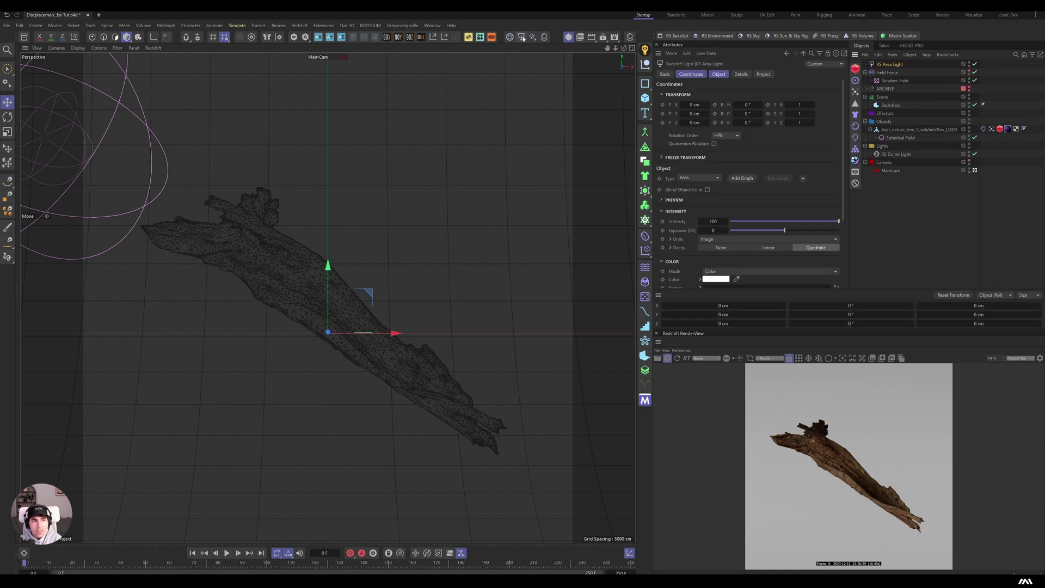
pyautogui.moveTo(356, 334); pyautogui.dragTo(263, 335)
pyautogui.press('e')
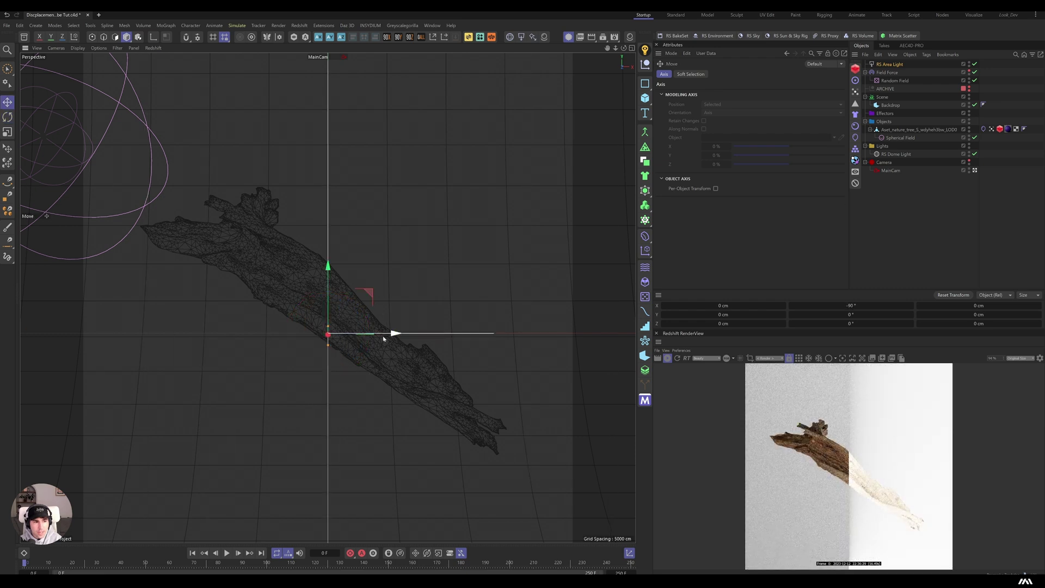
pyautogui.moveTo(381, 333); pyautogui.dragTo(78, 326)
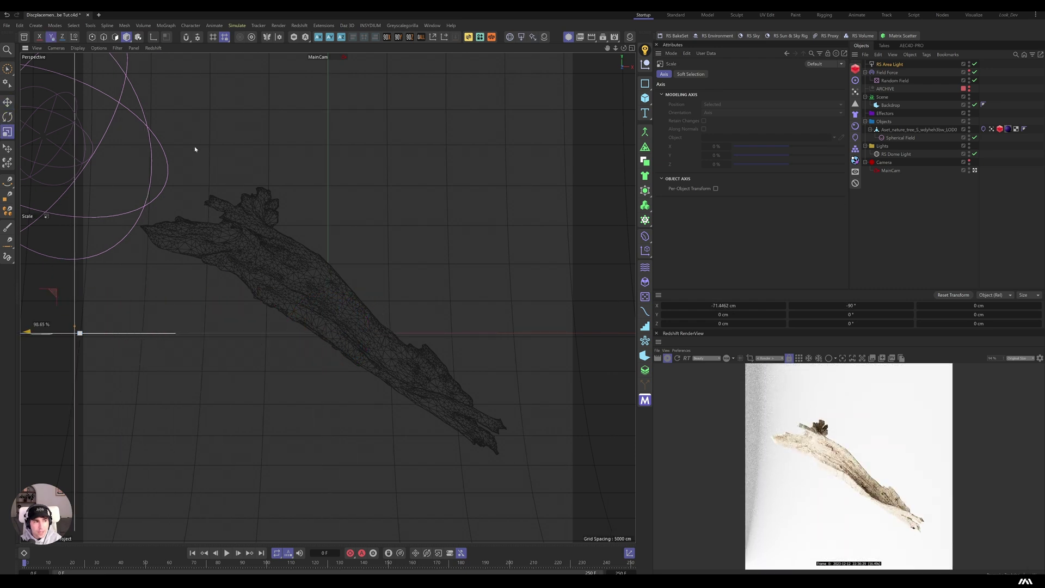
pyautogui.press('t')
pyautogui.moveTo(75, 273); pyautogui.dragTo(80, 270)
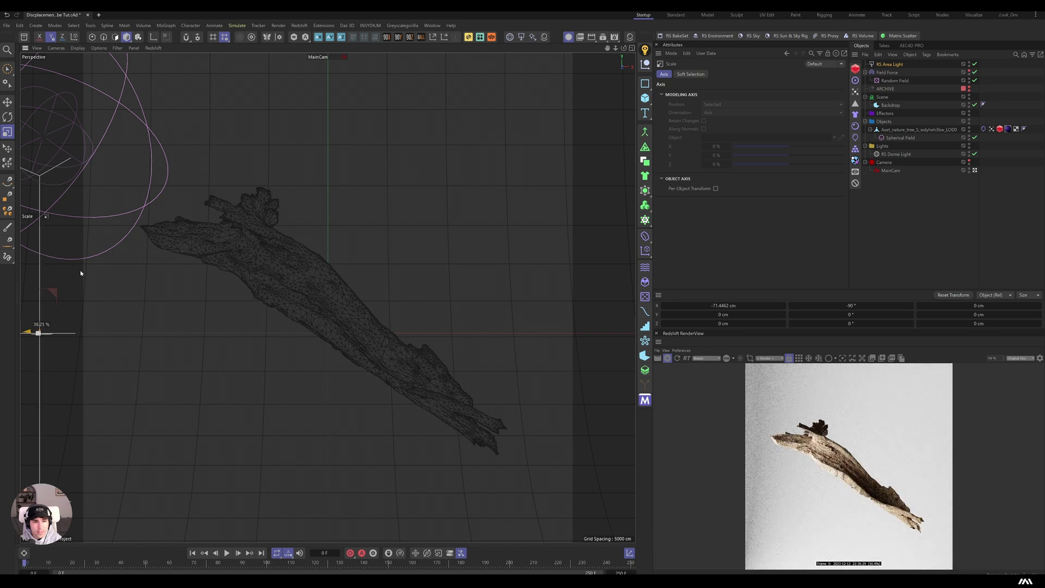
# Give the light exposure -2.052 and a warmer Color and Temperature setting, then add a second area light.
pyautogui.click(889, 64)
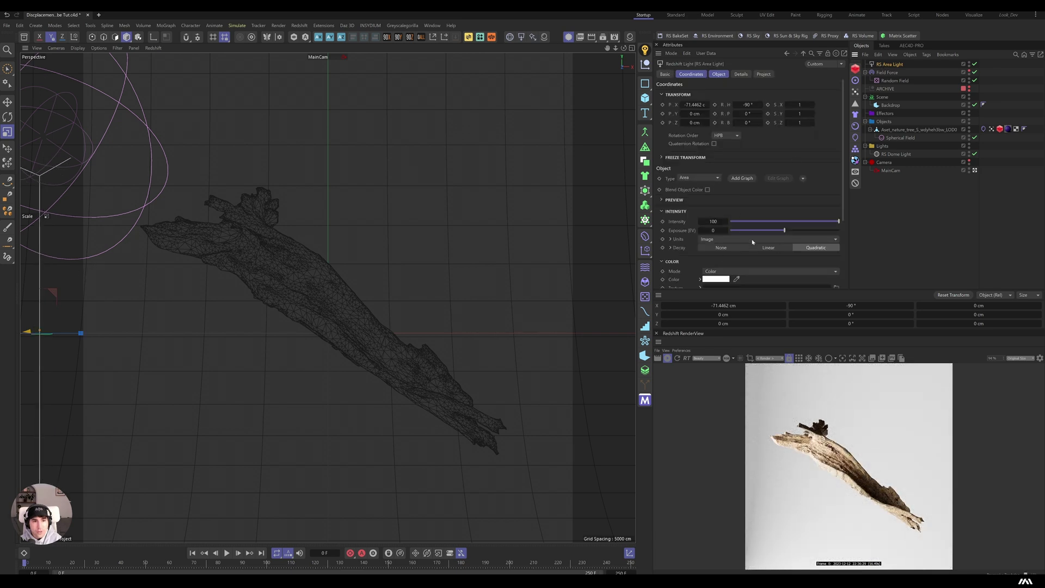
pyautogui.moveTo(780, 232); pyautogui.dragTo(779, 231)
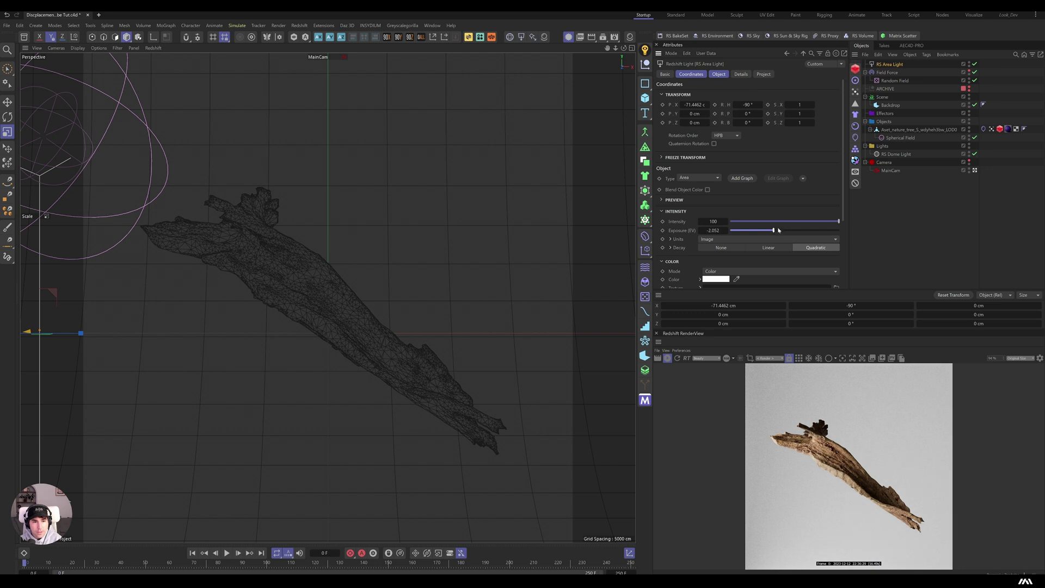
pyautogui.scroll(-2, 786, 246)
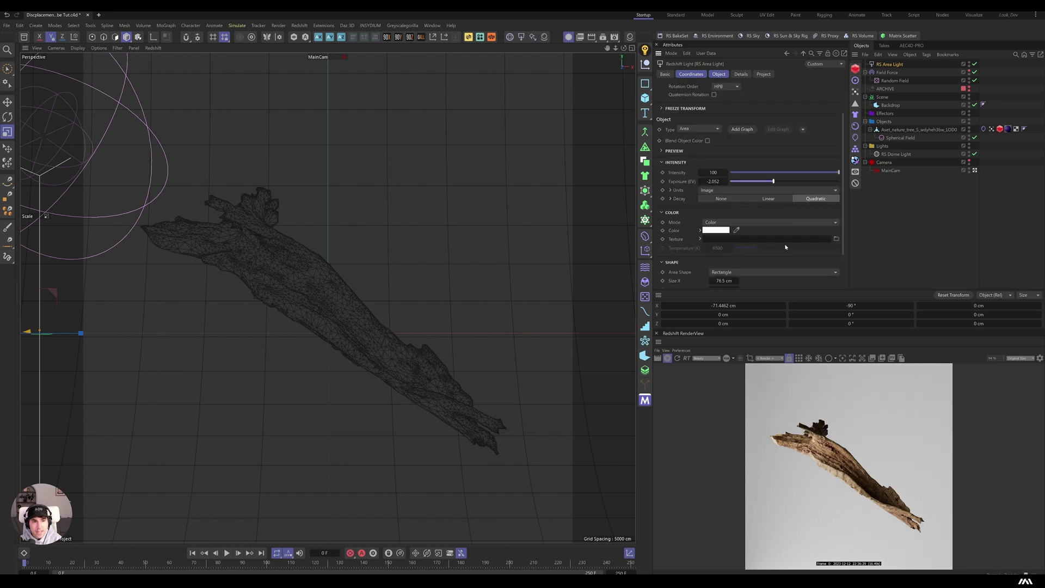
pyautogui.click(712, 222)
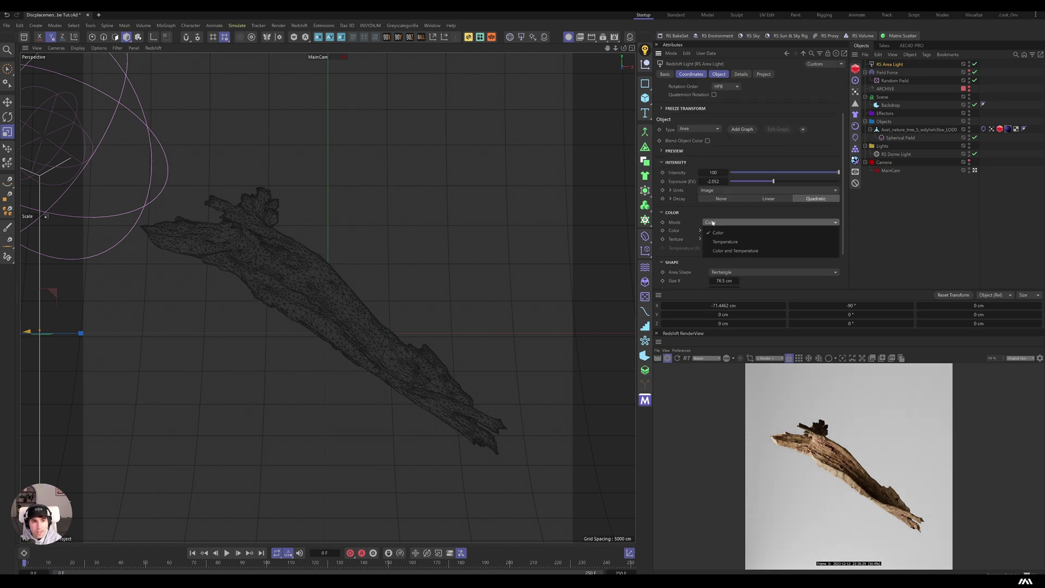
pyautogui.click(737, 251)
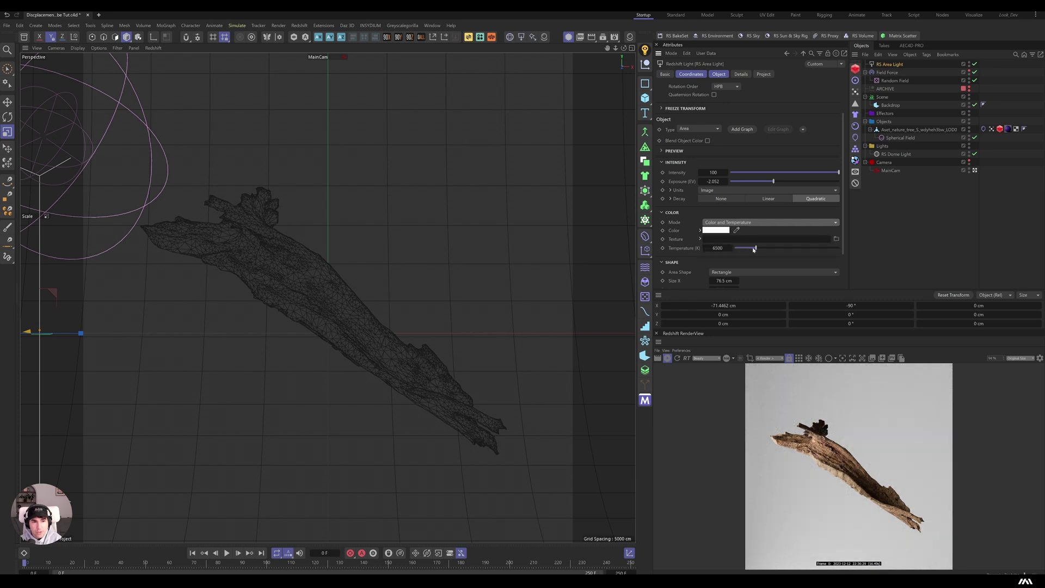
pyautogui.moveTo(754, 250); pyautogui.dragTo(783, 249)
pyautogui.scroll(-3, 808, 252)
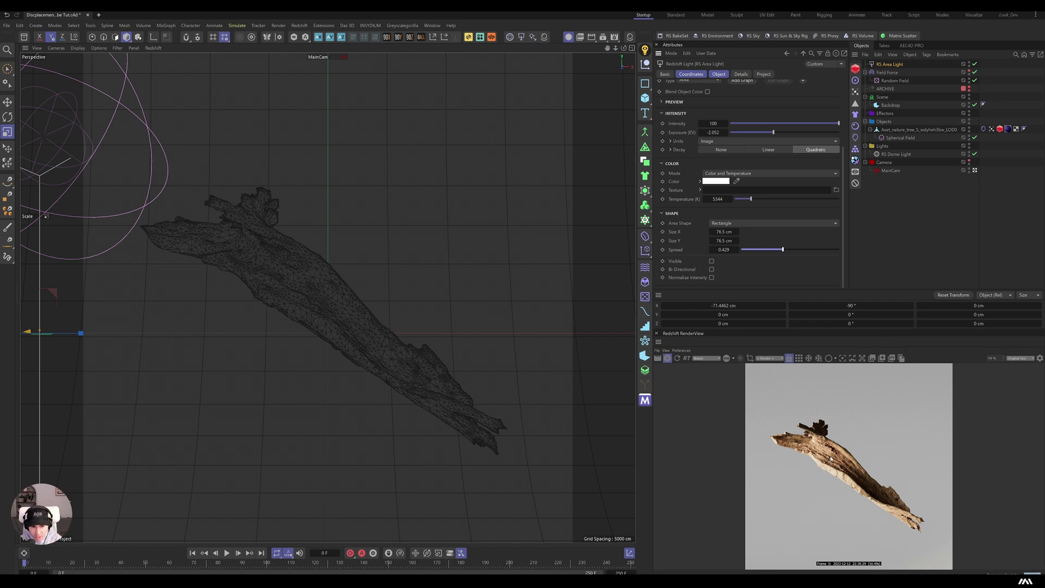
pyautogui.scroll(5, 831, 457)
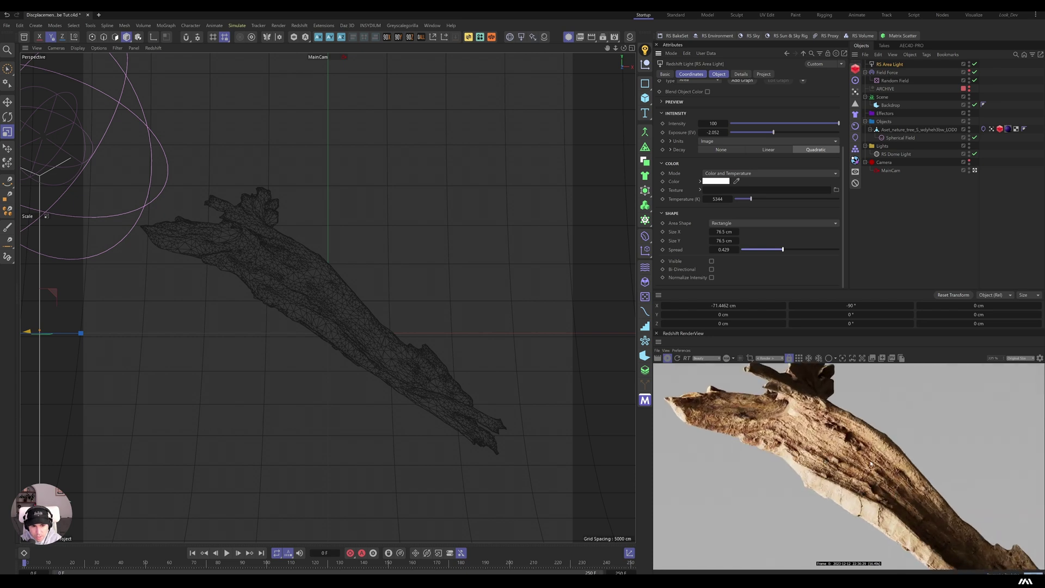
pyautogui.scroll(-5, 822, 451)
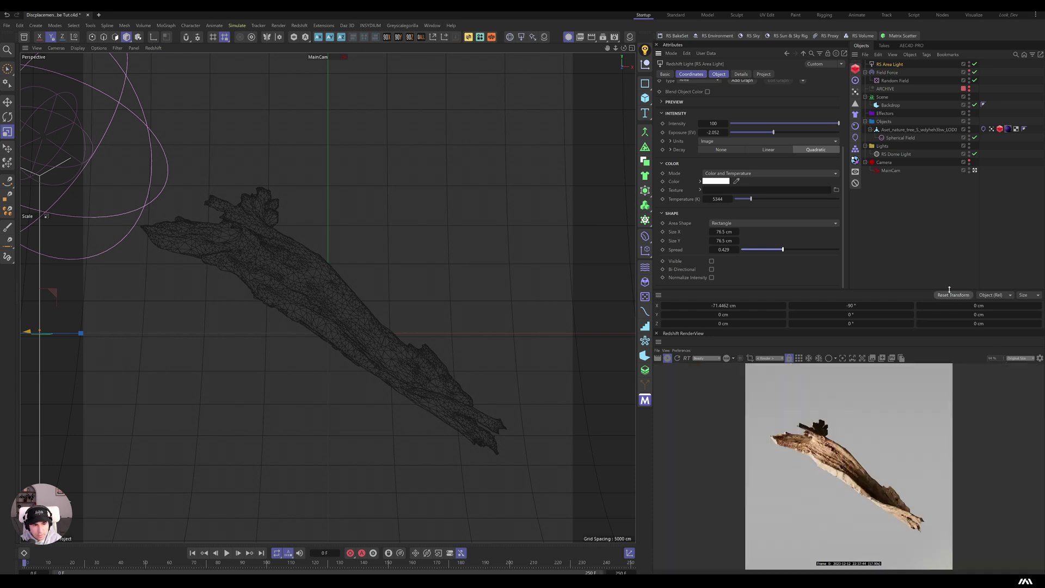
pyautogui.click(521, 36)
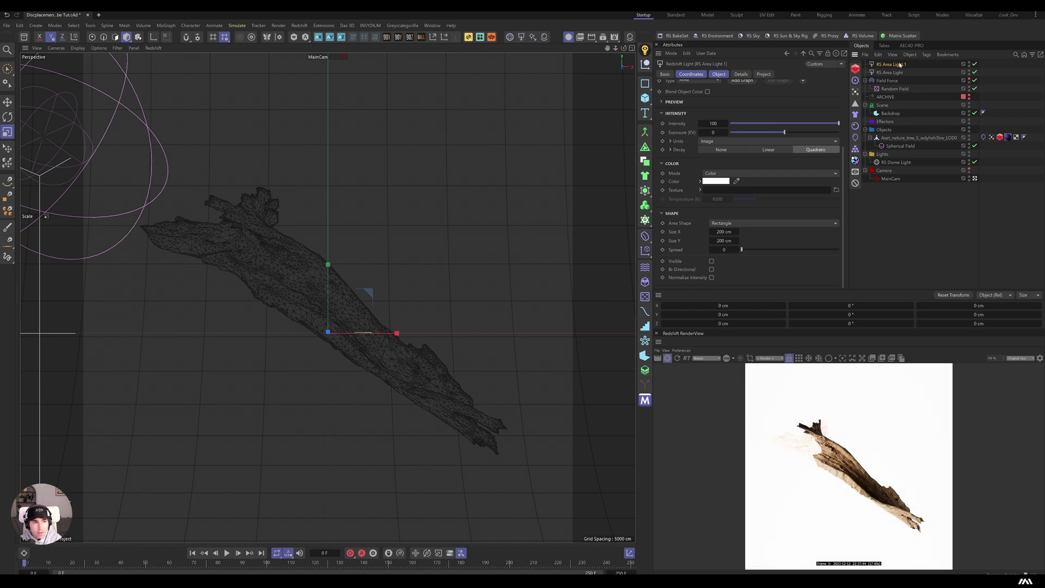
# Rotate the second area light to about 123° and shrink it to a small rectangle.
pyautogui.press('r')
pyautogui.moveTo(313, 333); pyautogui.dragTo(444, 339)
pyautogui.press('t')
pyautogui.moveTo(411, 253); pyautogui.dragTo(552, 330)
pyautogui.press('e')
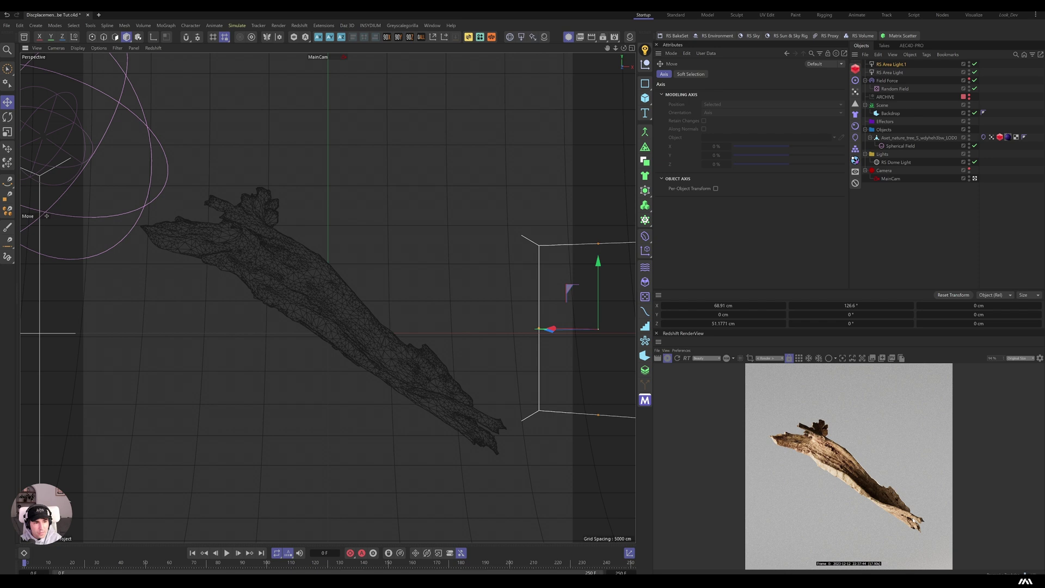
# Add a target tag aiming the second light at the branch and soften its spread to 0.388.
pyautogui.click(855, 80)
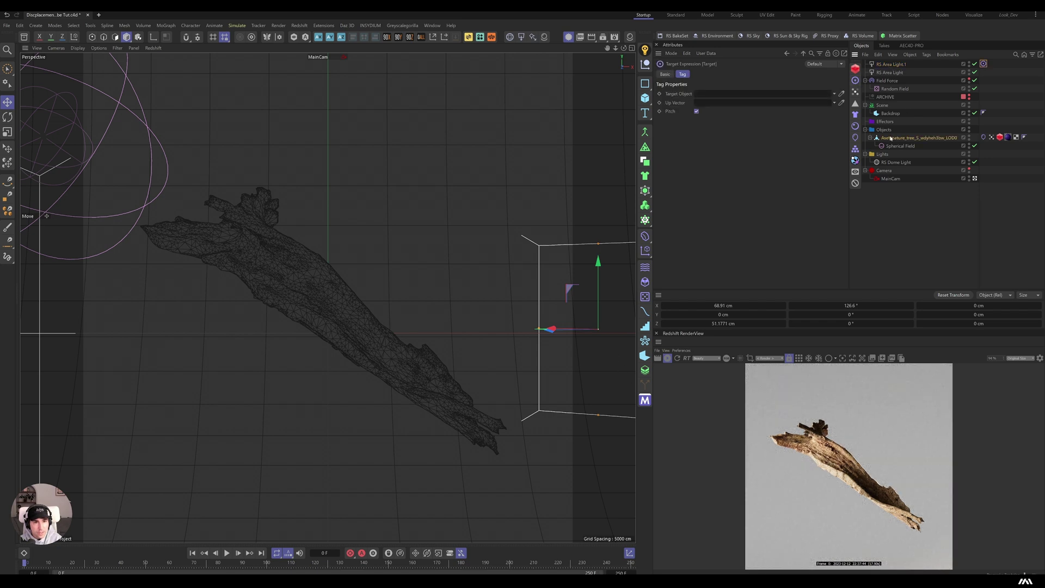
pyautogui.moveTo(891, 138); pyautogui.dragTo(778, 95)
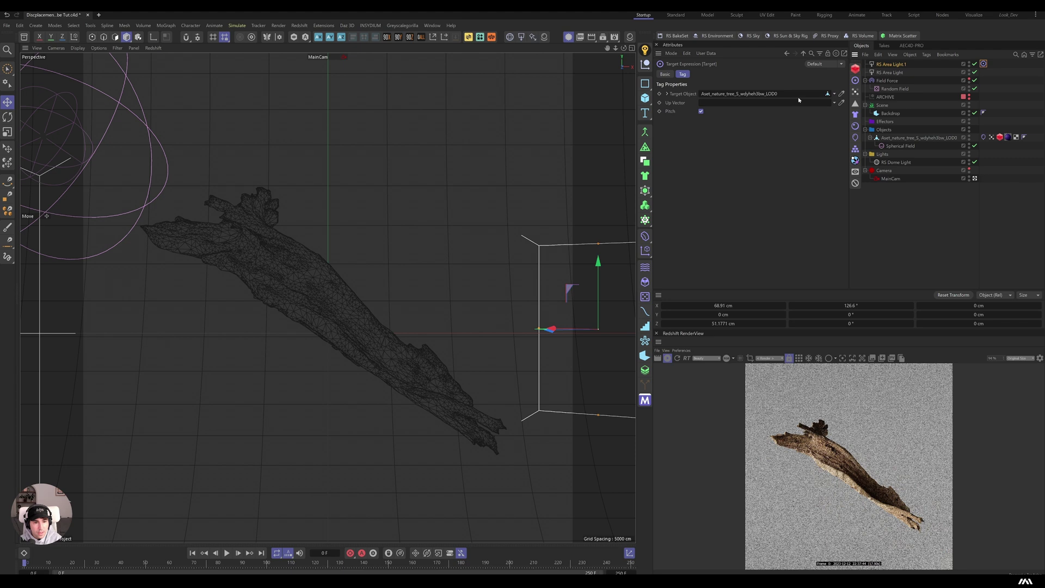
pyautogui.click(888, 66)
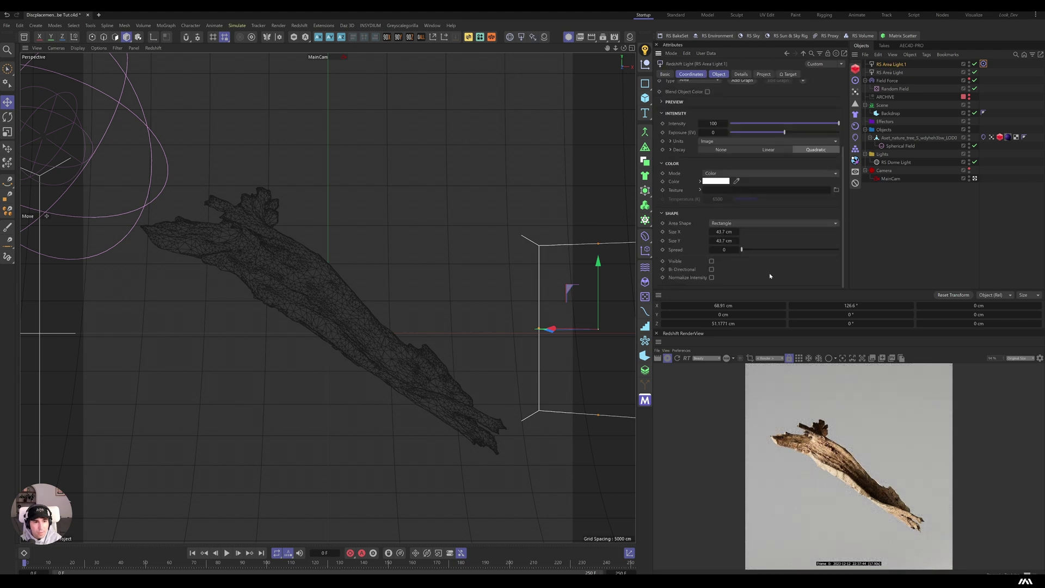
pyautogui.moveTo(742, 249); pyautogui.dragTo(780, 268)
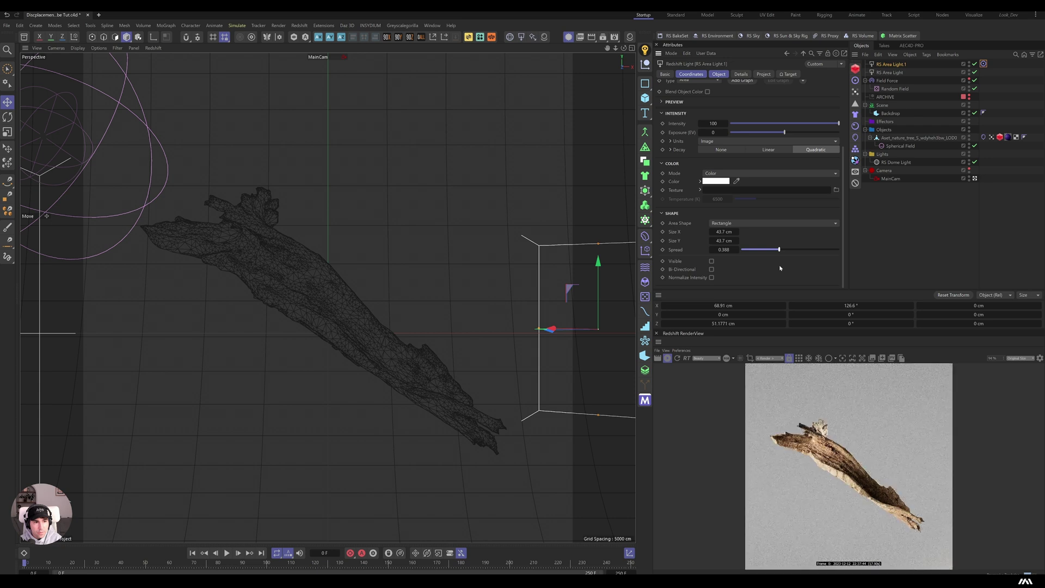
# Slide the second light along its X axis to 101.25 cm, checking from a free view.
pyautogui.click(975, 178)
pyautogui.keyDown('alt'); pyautogui.moveTo(478, 310); pyautogui.dragTo(391, 341); pyautogui.keyUp('alt')
pyautogui.press('e')
pyautogui.moveTo(349, 273); pyautogui.dragTo(329, 332)
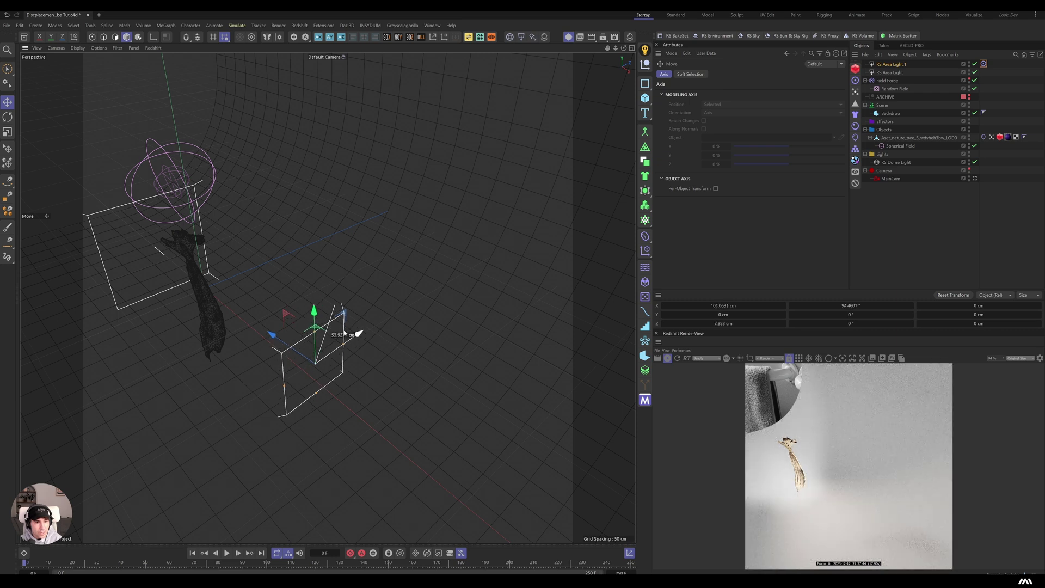
pyautogui.click(886, 65)
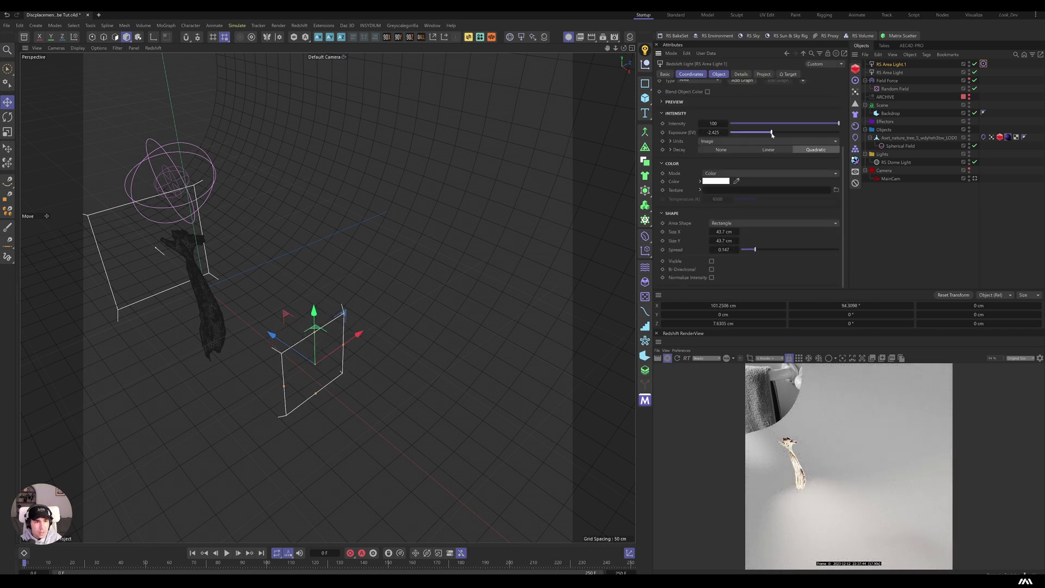
pyautogui.click(975, 179)
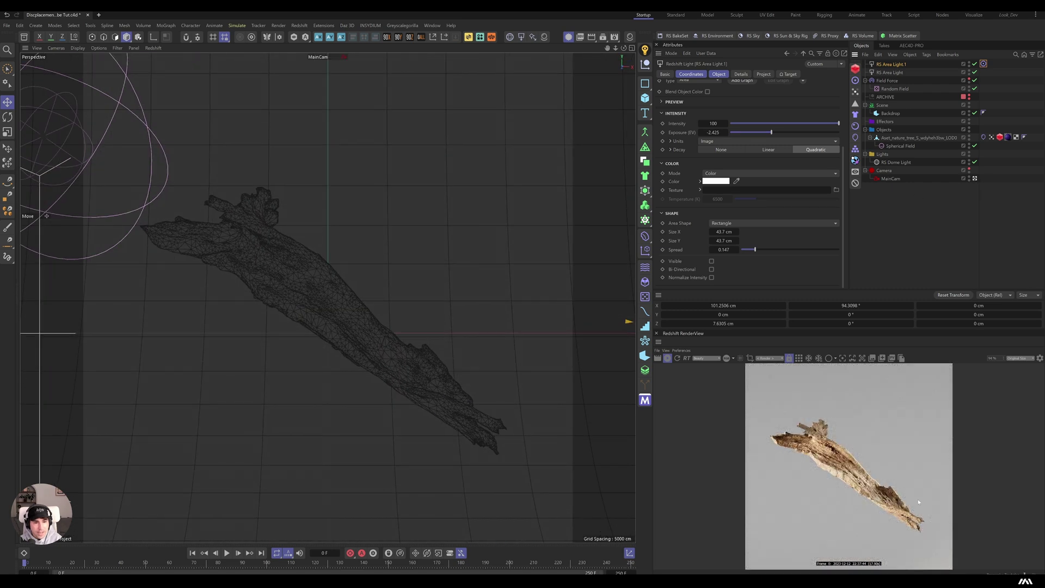
# Keep the rectangle shape, switch to Color and Temperature mode, and cool it to 9339 K.
pyautogui.click(758, 223)
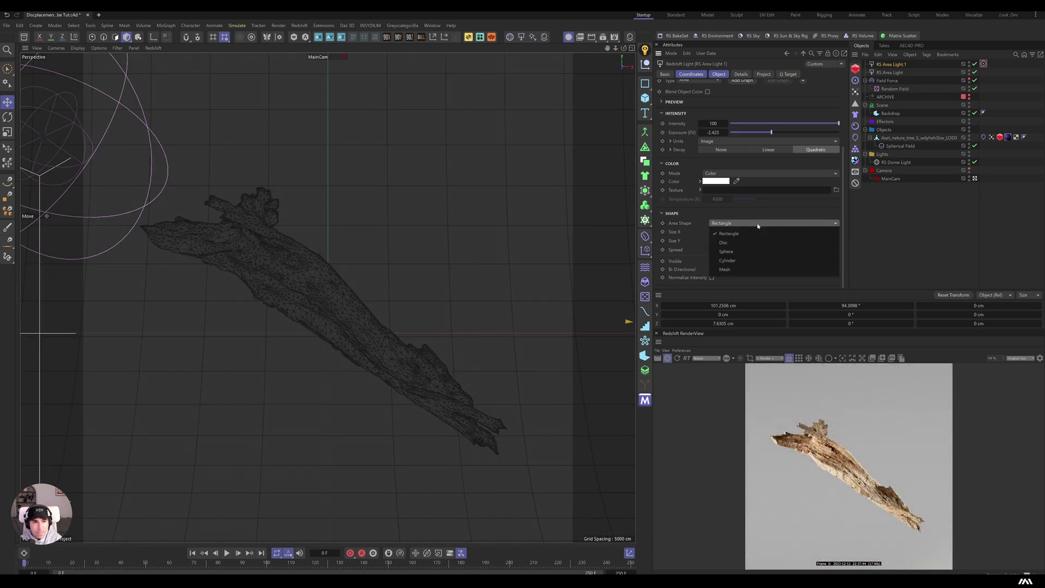
pyautogui.click(758, 226)
pyautogui.click(736, 174)
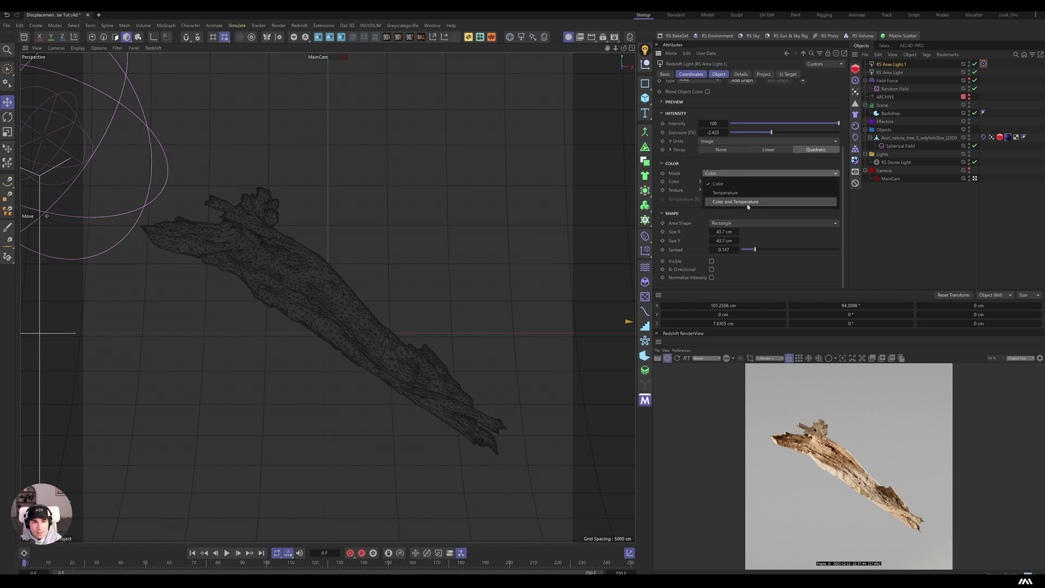
pyautogui.click(763, 200)
pyautogui.moveTo(766, 200); pyautogui.dragTo(769, 200)
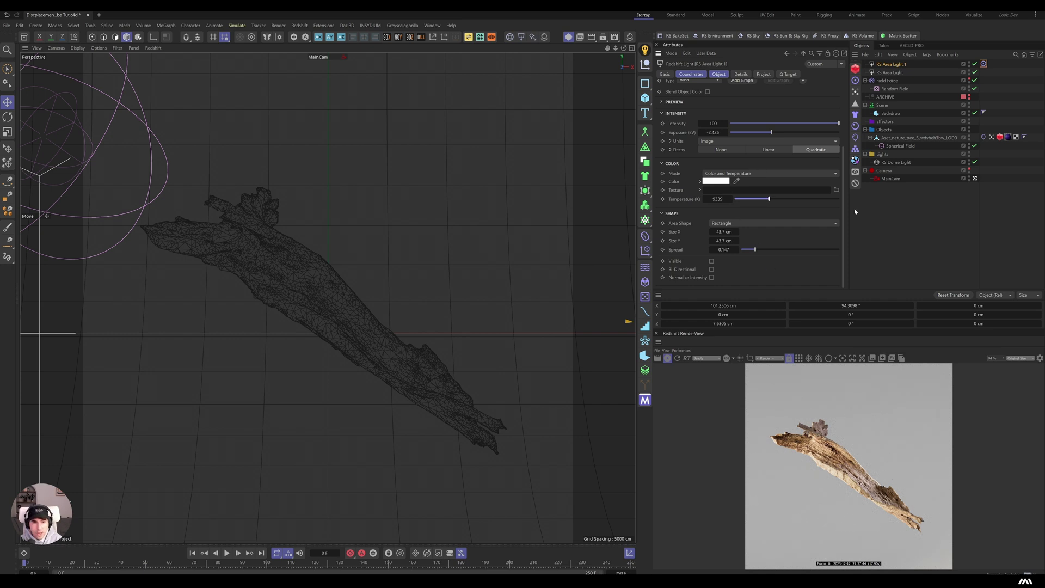
# Reset the second light's temperature to 6500 K and lower its exposure to -3.545 EV.
pyautogui.click(747, 174)
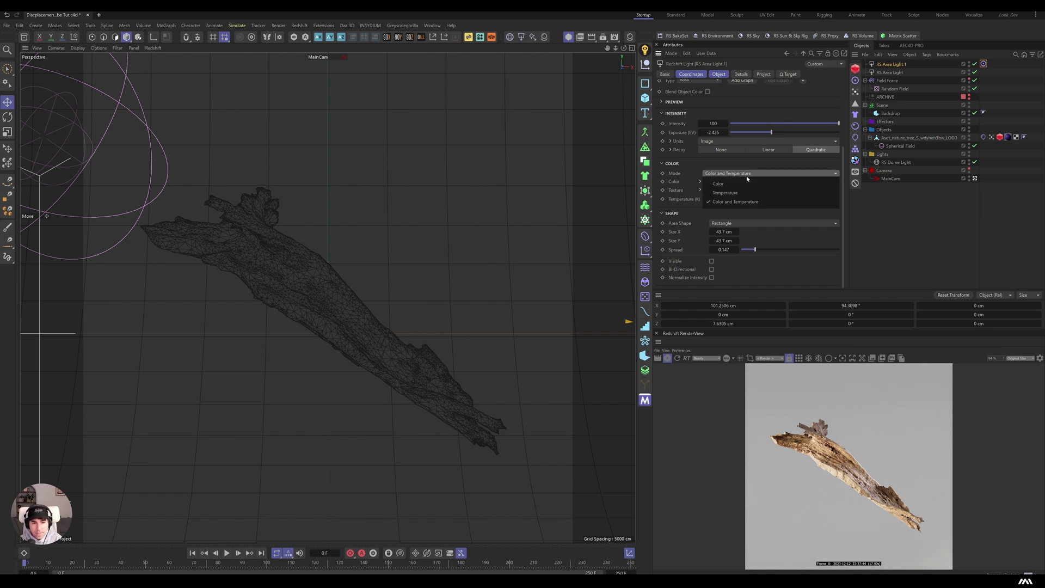
pyautogui.click(751, 202)
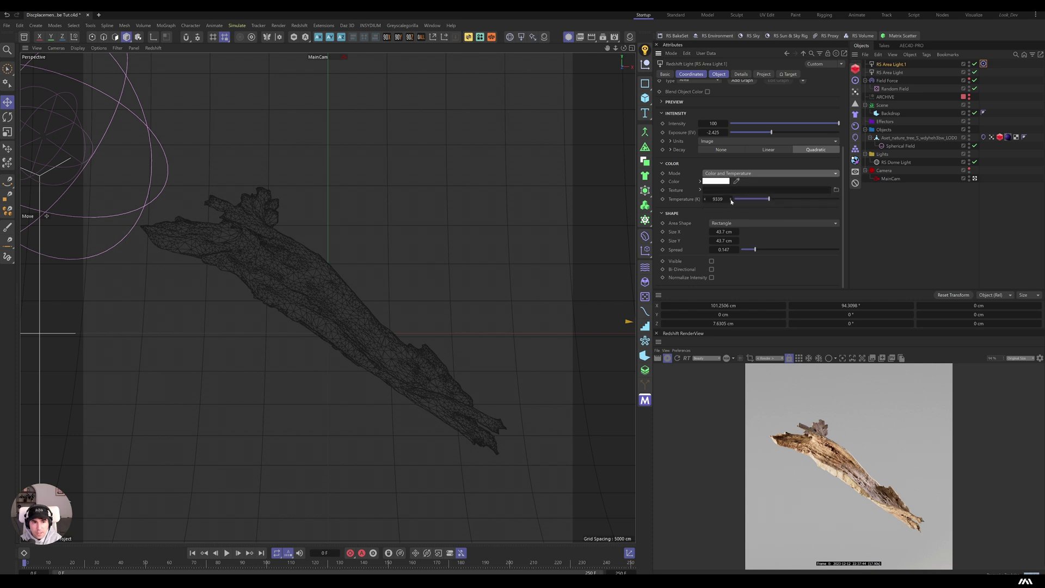
pyautogui.rightClick(731, 200)
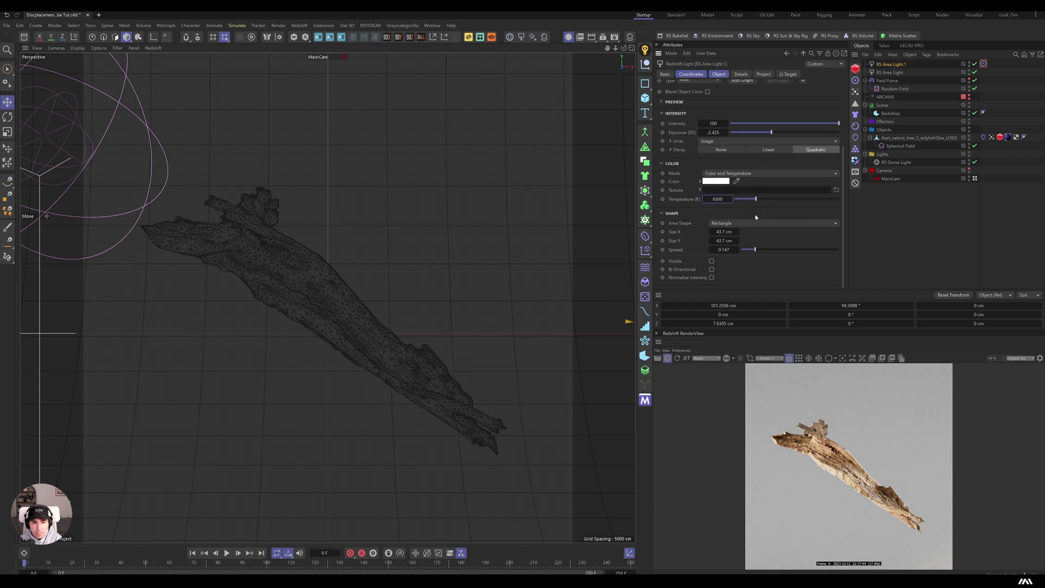
pyautogui.moveTo(754, 200); pyautogui.dragTo(750, 200)
pyautogui.rightClick(731, 200)
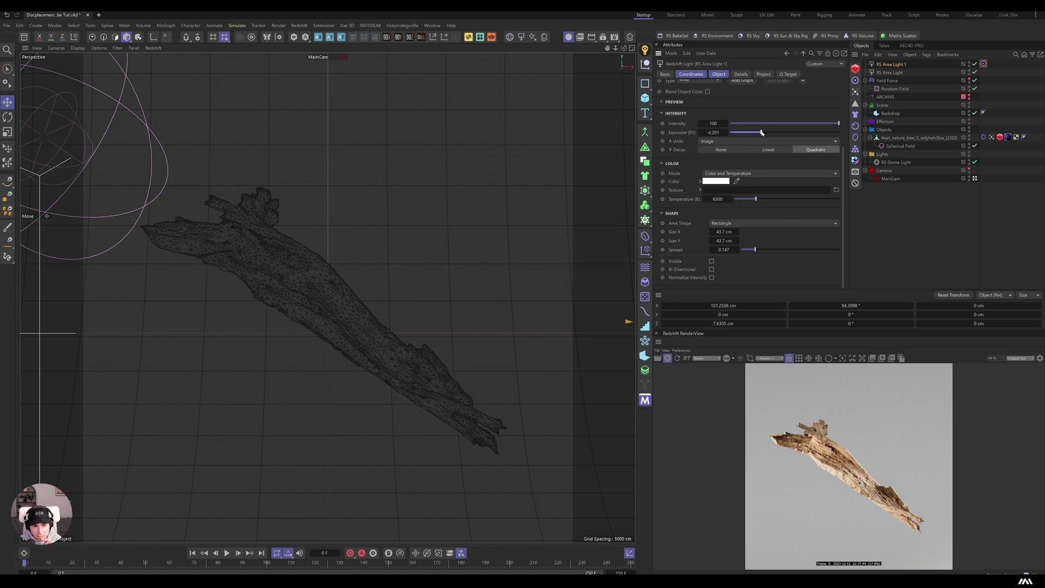
pyautogui.moveTo(765, 133); pyautogui.dragTo(765, 133)
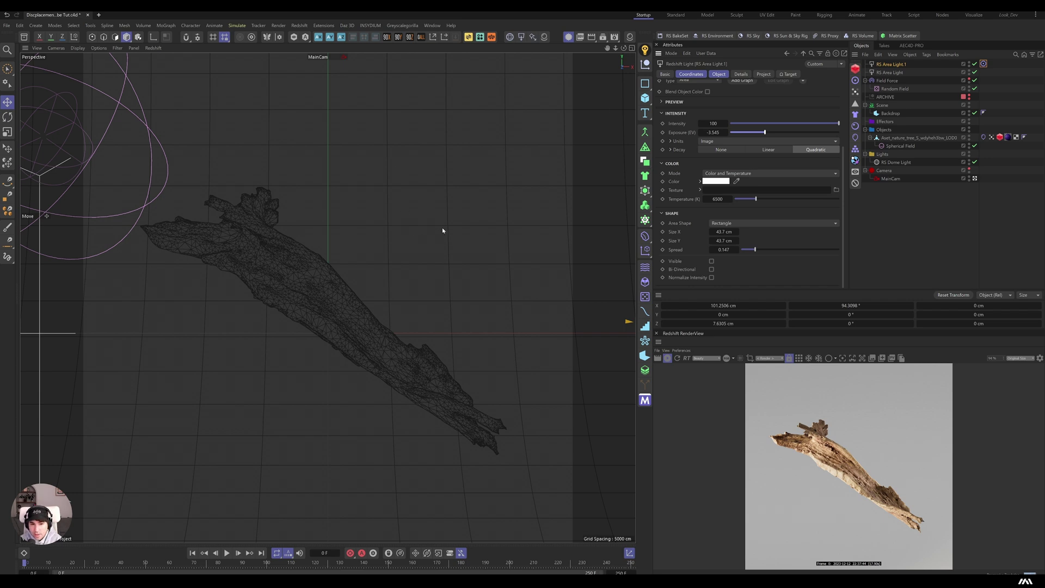
# Move the Spherical Field to the branch tip (X -69.0192 cm) and enable the vertex map's Freeze layer.
pyautogui.click(897, 146)
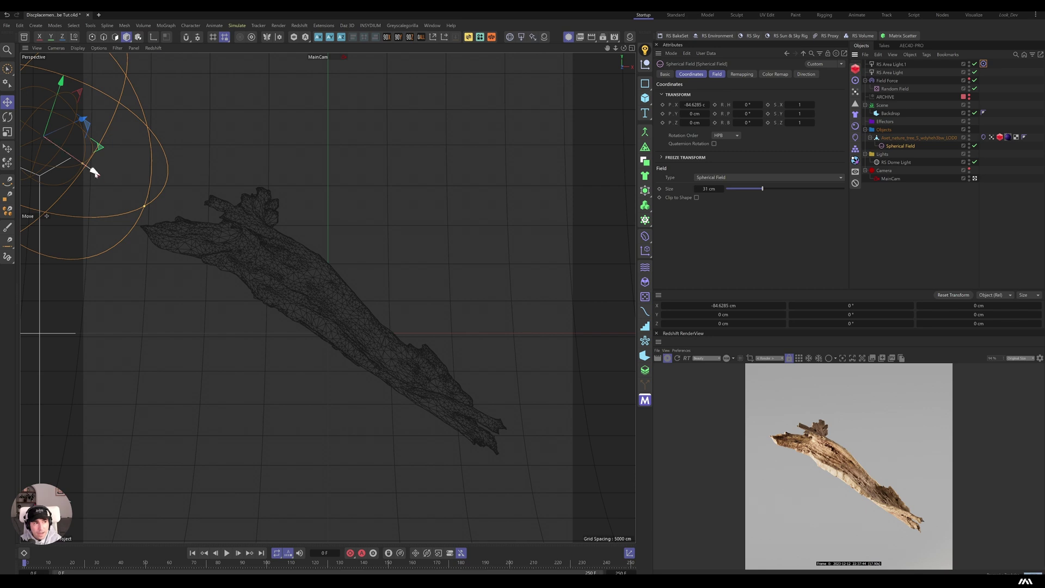
pyautogui.click(984, 138)
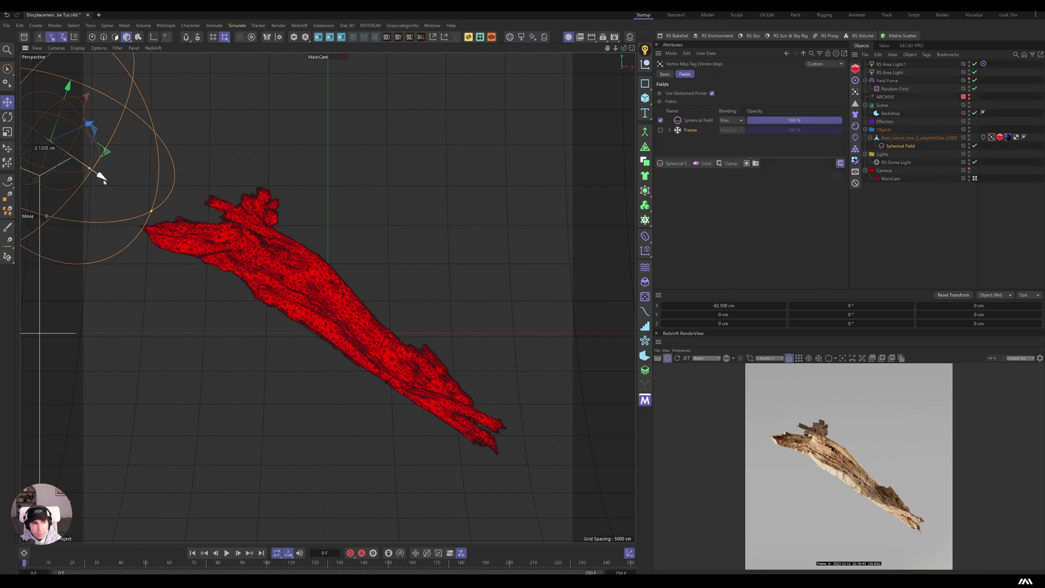
pyautogui.moveTo(100, 171)
pyautogui.mouseDown()
pyautogui.moveTo(165, 219)
pyautogui.moveTo(92, 188)
pyautogui.moveTo(192, 238)
pyautogui.moveTo(106, 180)
pyautogui.mouseUp()
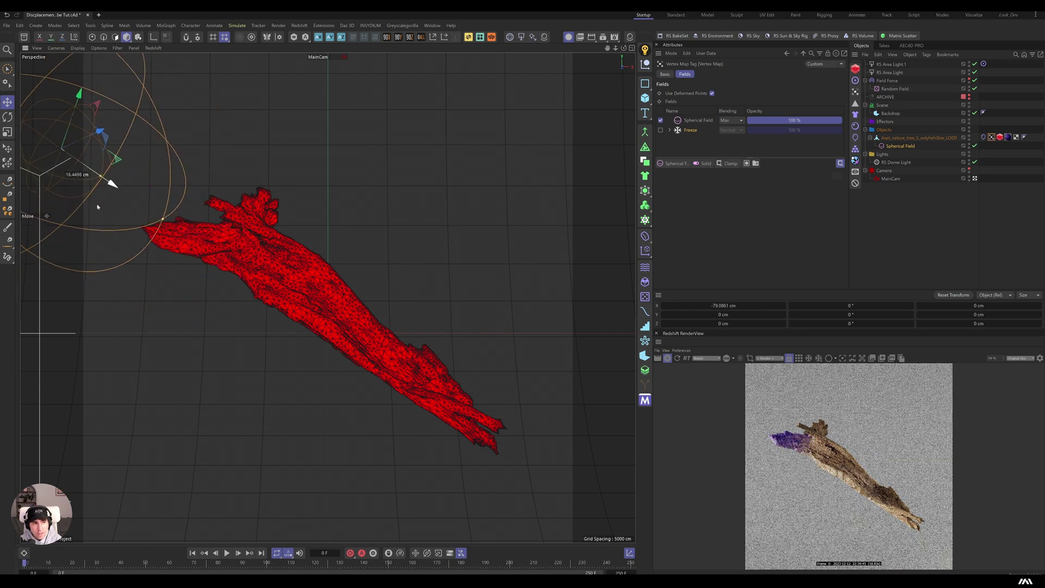
pyautogui.click(661, 130)
pyautogui.moveTo(109, 180); pyautogui.dragTo(142, 235)
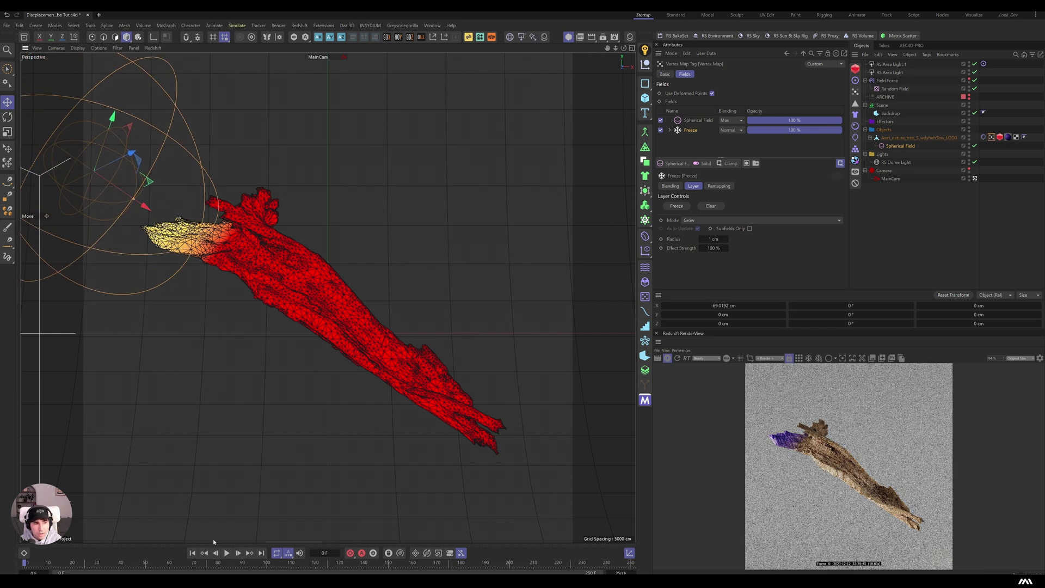
# Play the animation to frame 141 so the purple displacement spreads across the branch.
pyautogui.click(227, 553)
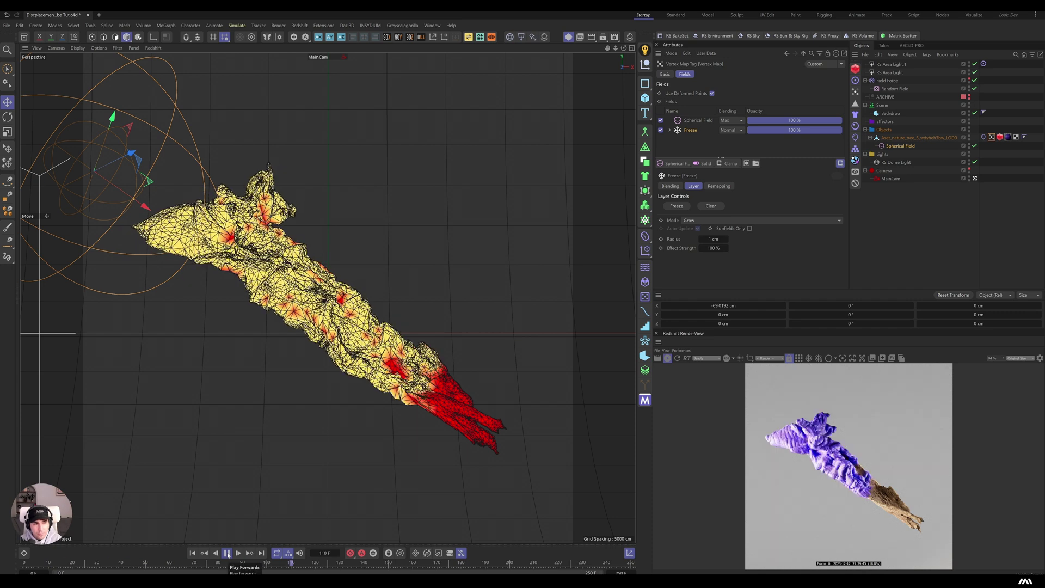
pyautogui.click(227, 553)
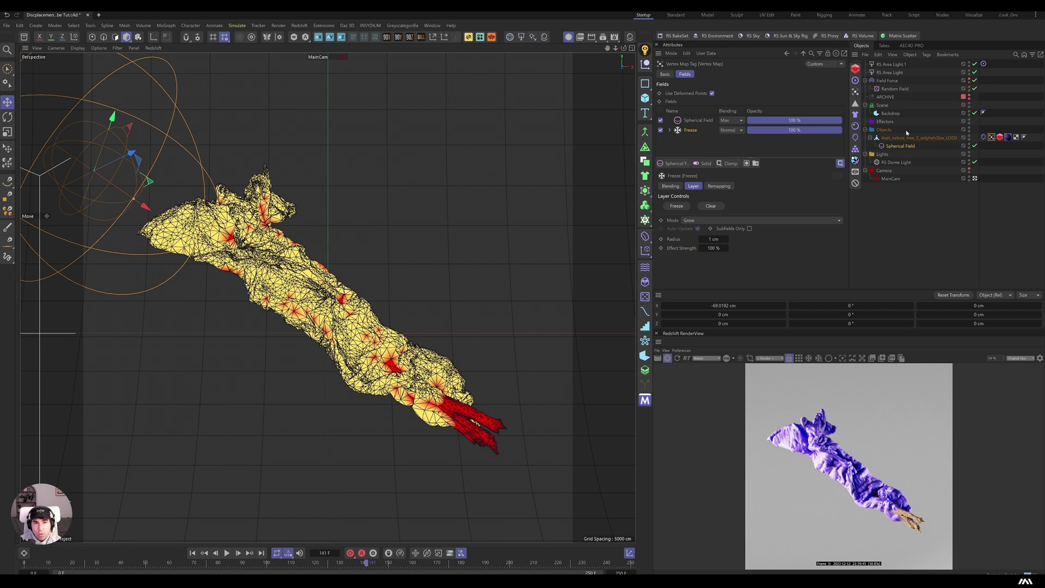
pyautogui.click(890, 72)
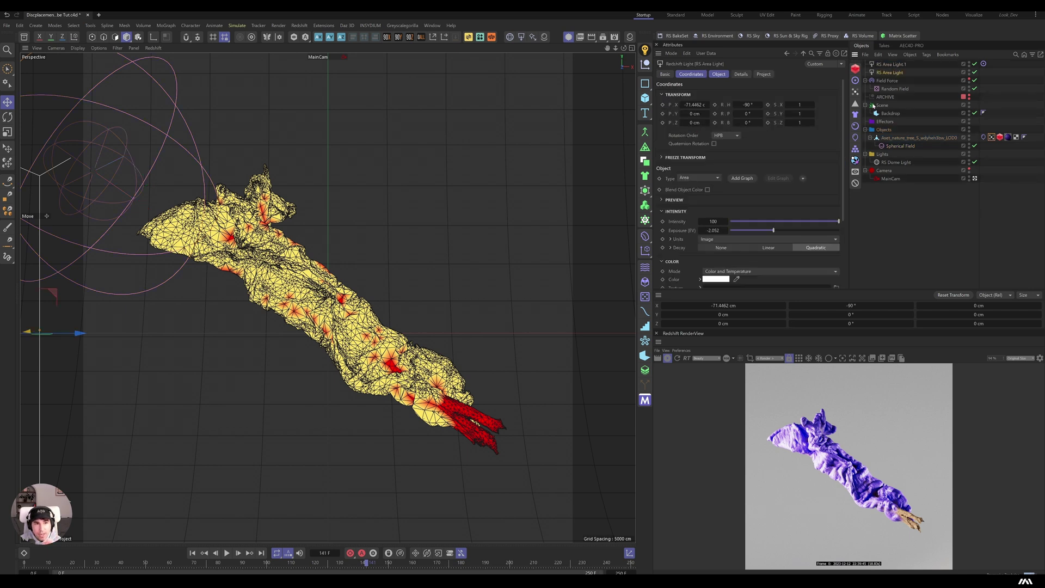
# Lower the main area light's exposure to about -3.4 EV and open the tree material's node graph.
pyautogui.scroll(-5, 772, 174)
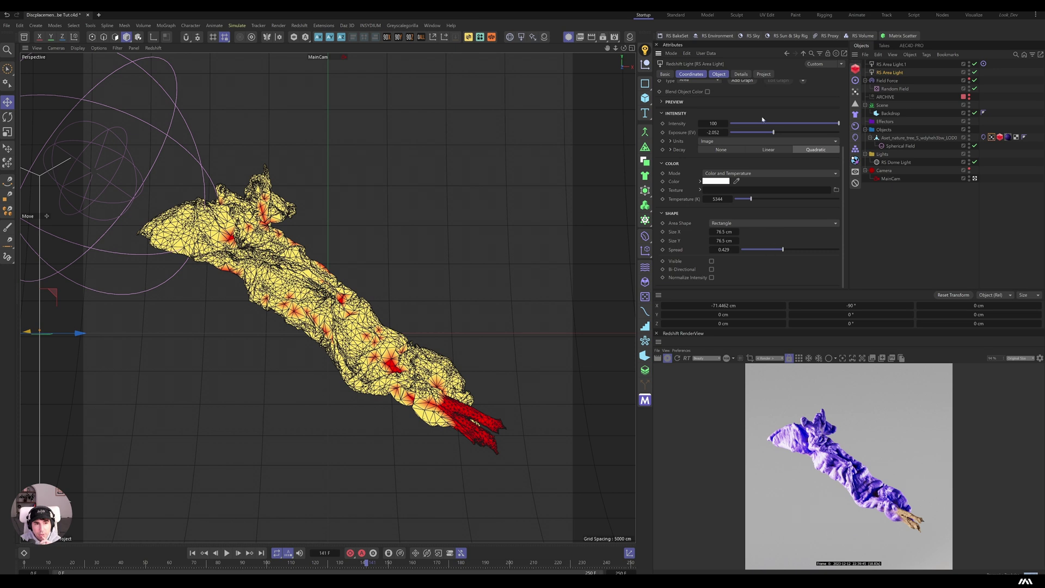
pyautogui.moveTo(774, 133); pyautogui.dragTo(766, 133)
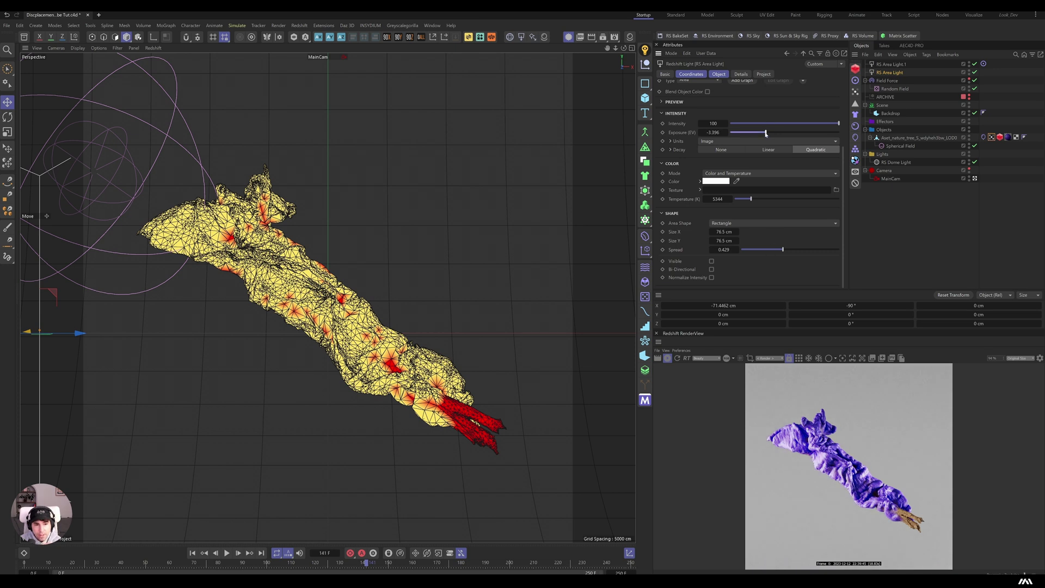
pyautogui.doubleClick(1007, 137)
pyautogui.click(700, 146)
pyautogui.click(730, 249)
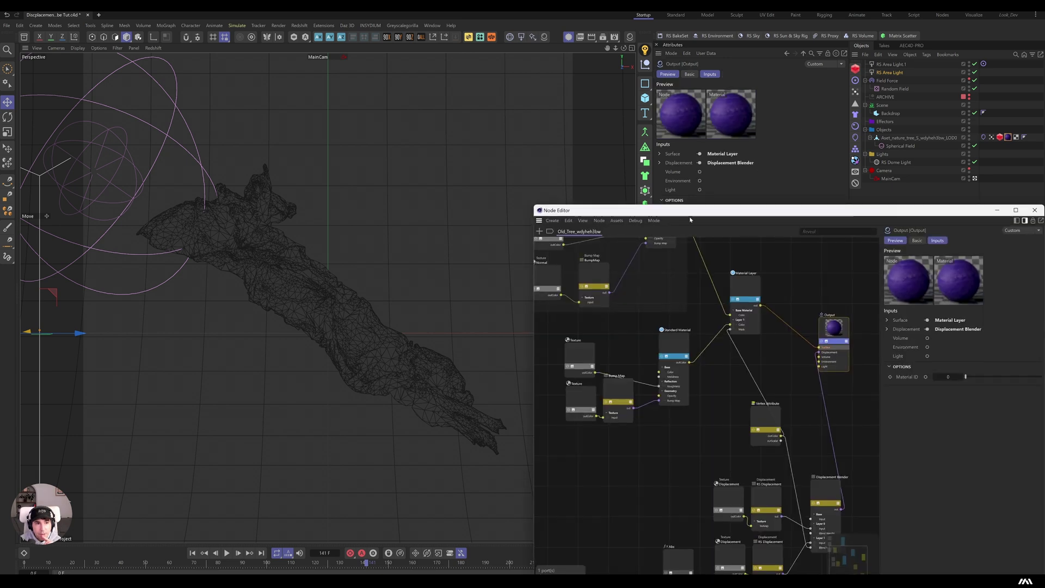
pyautogui.moveTo(702, 208); pyautogui.dragTo(478, 142)
# Add a Ramp node after the bark Texture with knots at about 21% and 79%.
pyautogui.scroll(5, 437, 293)
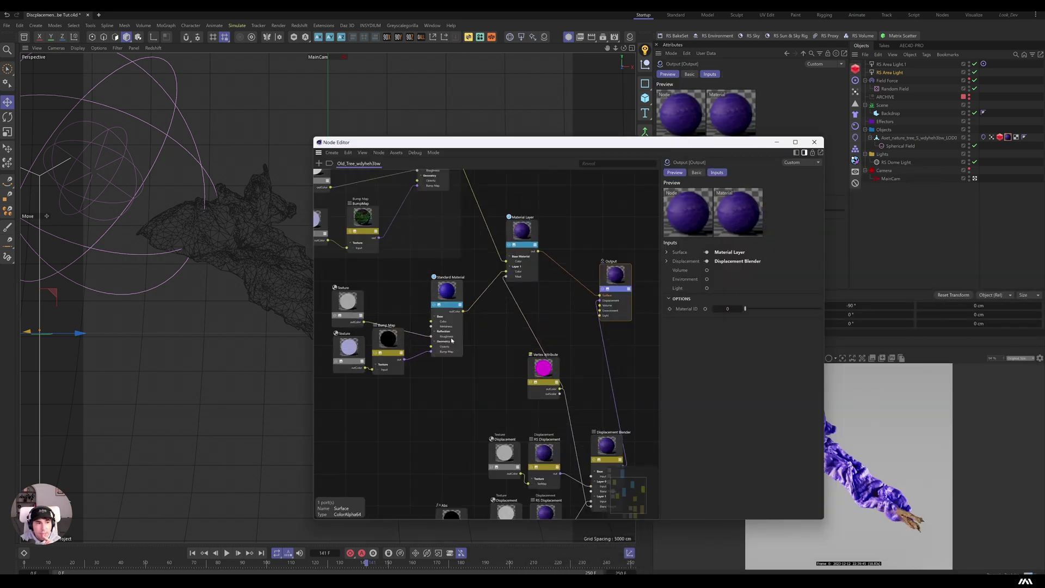
pyautogui.moveTo(333, 401); pyautogui.dragTo(401, 406)
pyautogui.doubleClick(397, 339)
pyautogui.write('ramp')
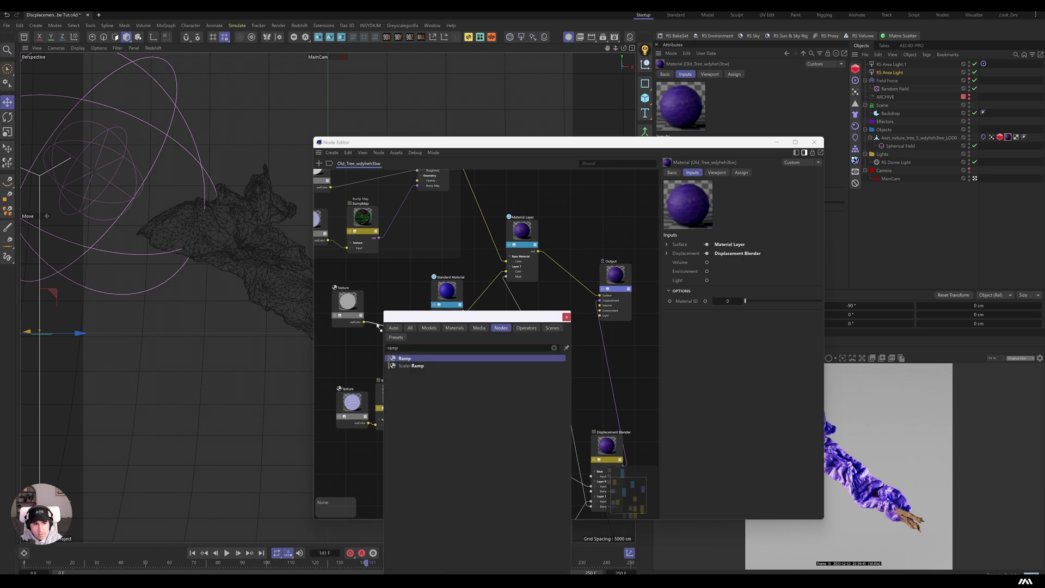
pyautogui.press('Return')
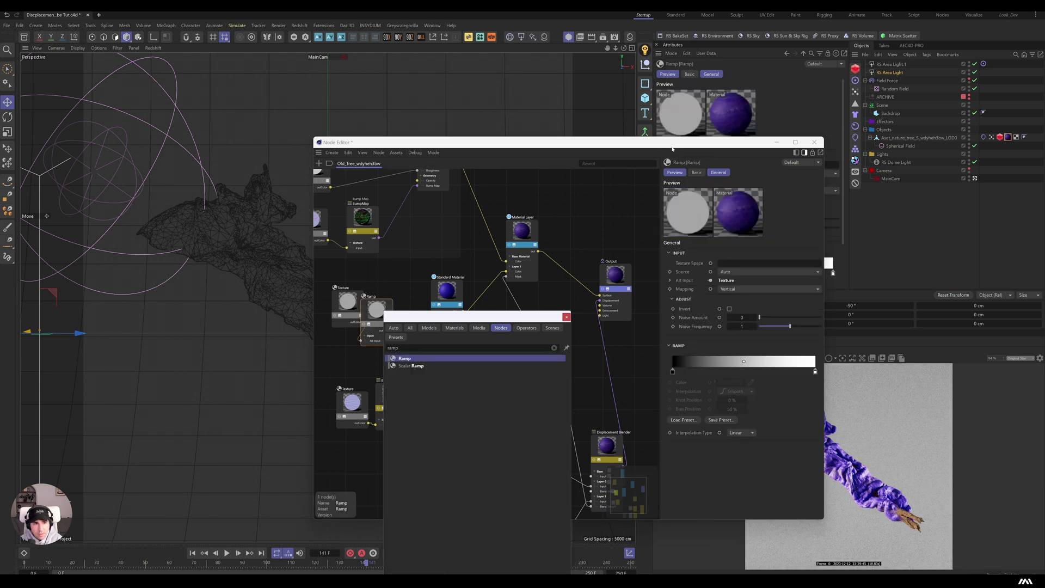
pyautogui.moveTo(673, 143); pyautogui.dragTo(518, 127)
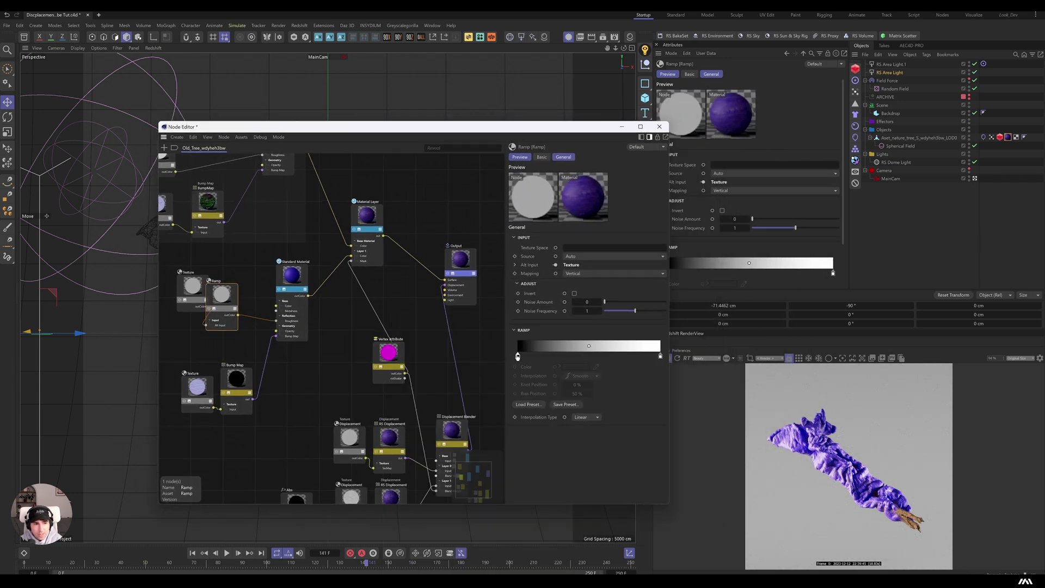
pyautogui.moveTo(518, 357); pyautogui.dragTo(548, 355)
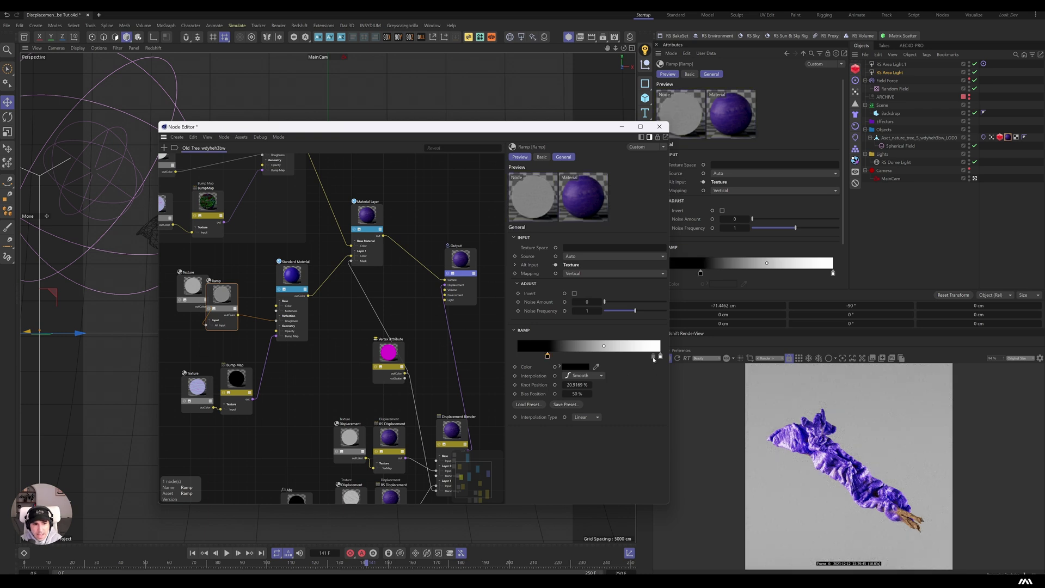
pyautogui.moveTo(660, 357); pyautogui.dragTo(631, 356)
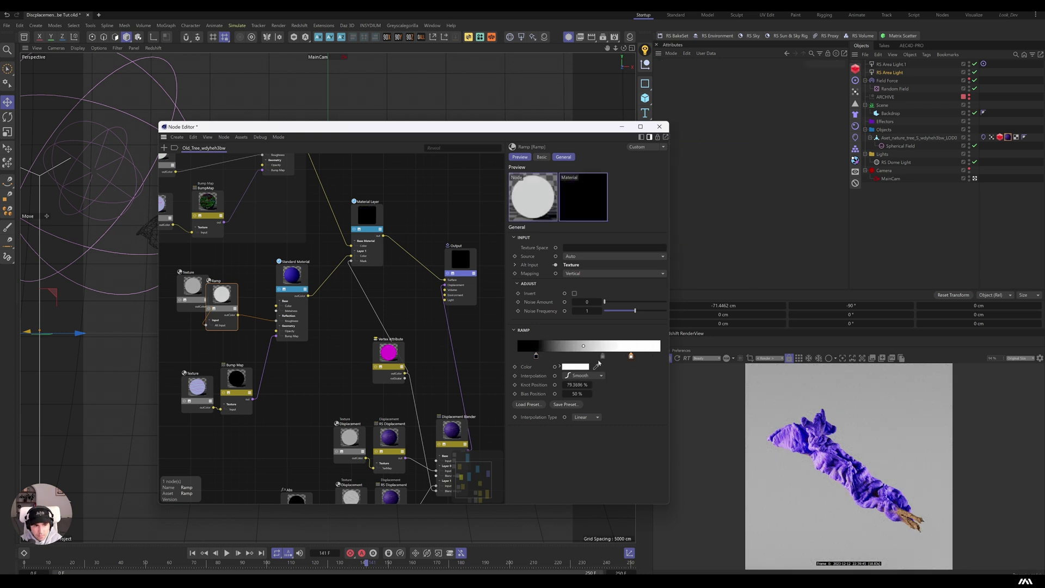
pyautogui.moveTo(537, 359)
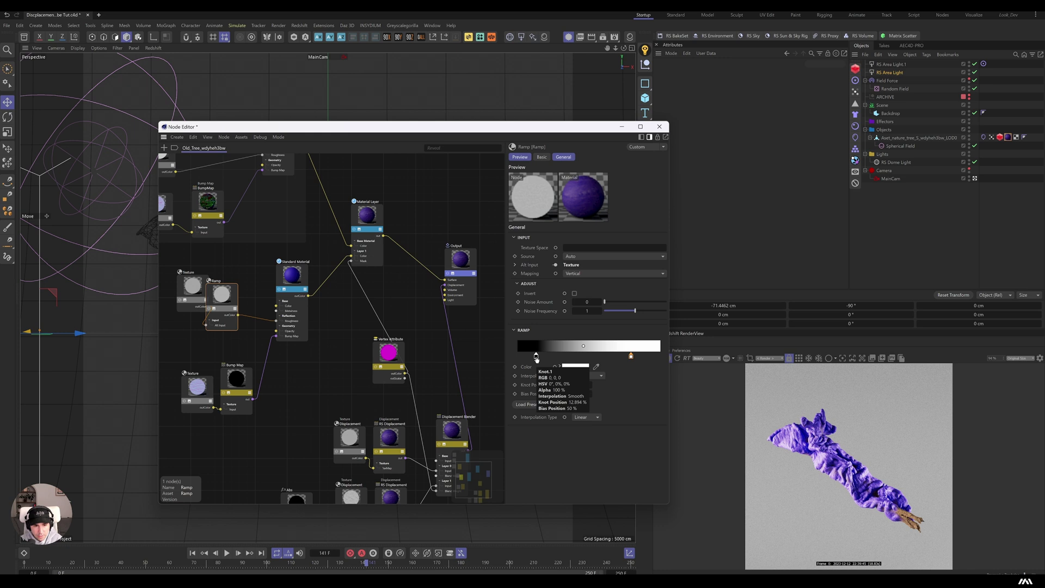
# Set the render output width to 1920 (1920×1080 HDTV) and nudge the Camera null's Z position.
pyautogui.click(660, 126)
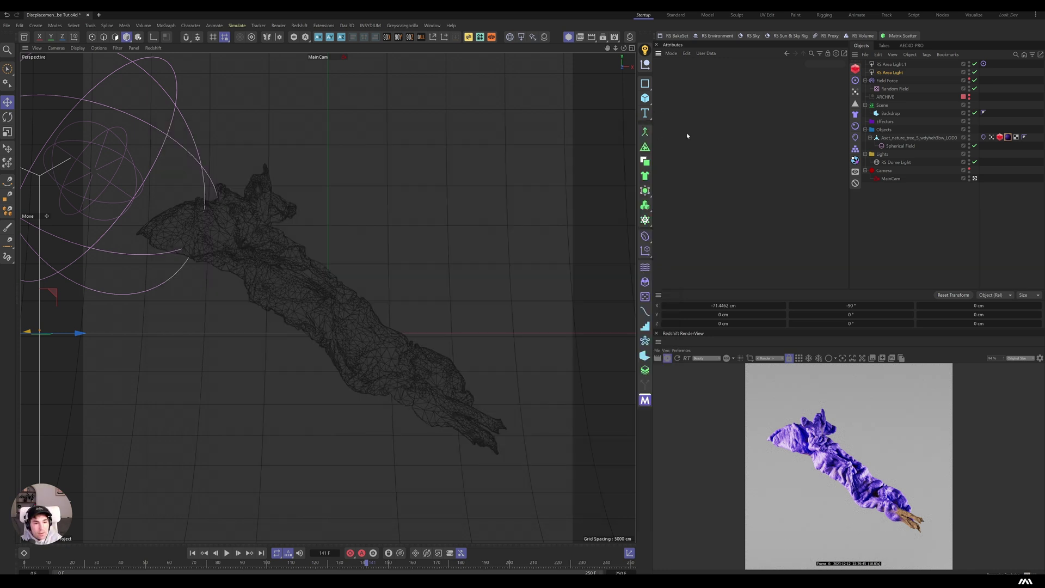
pyautogui.hotkey('ctrl', 'b')
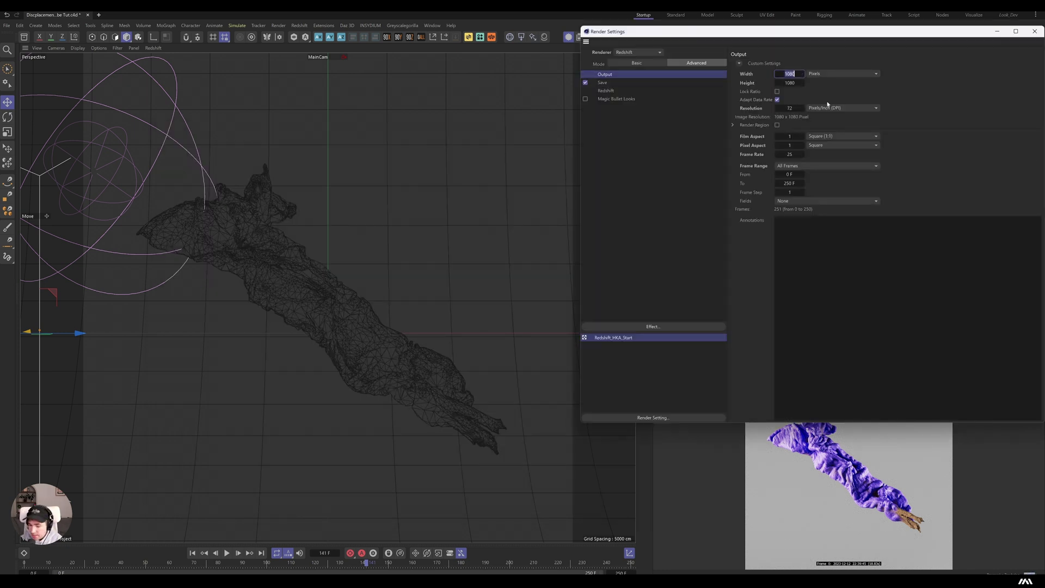
pyautogui.write('1920')
pyautogui.press('Return')
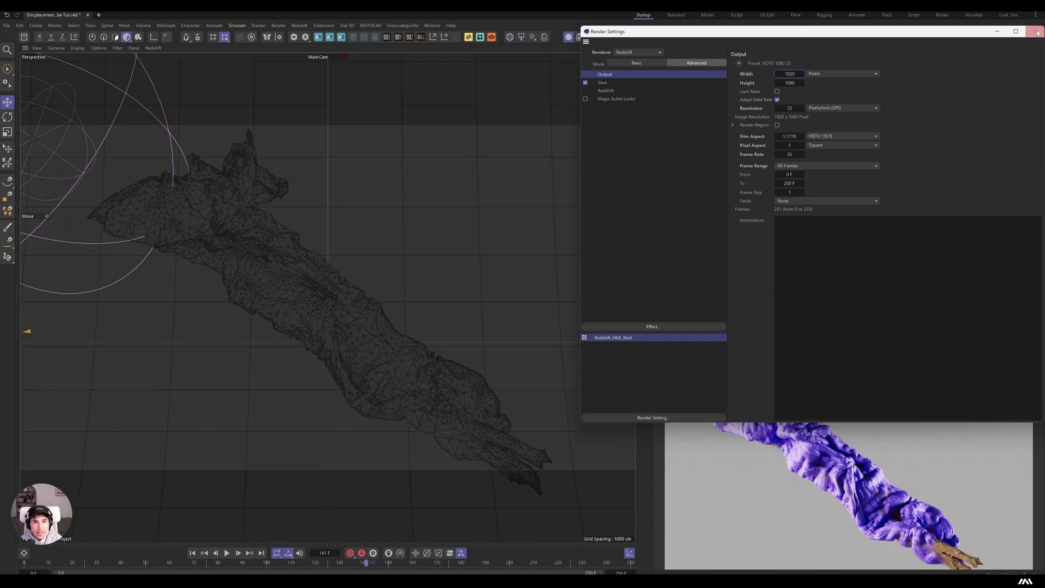
pyautogui.click(1034, 31)
pyautogui.click(887, 171)
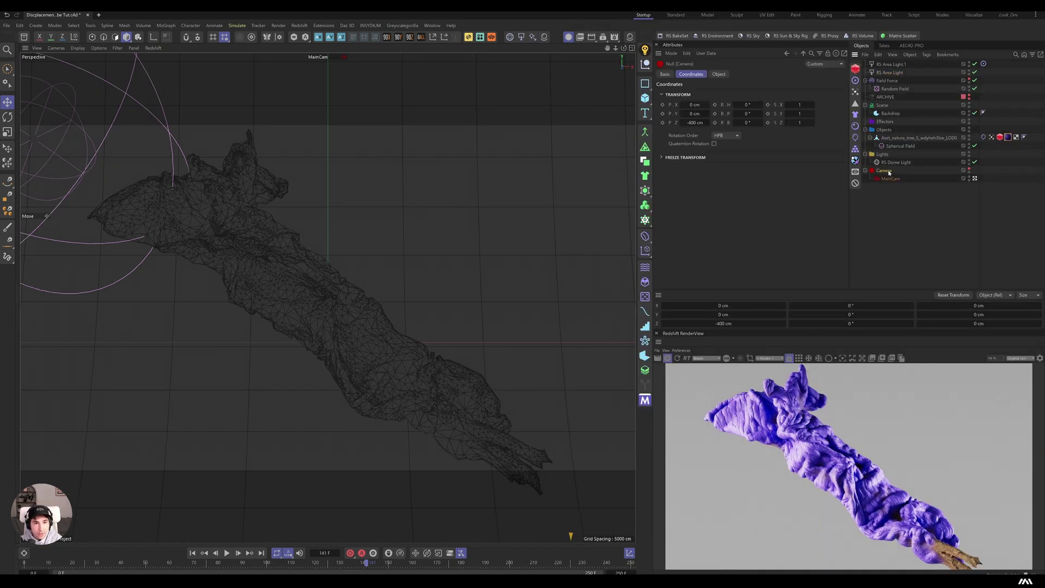
pyautogui.moveTo(690, 121); pyautogui.dragTo(721, 120)
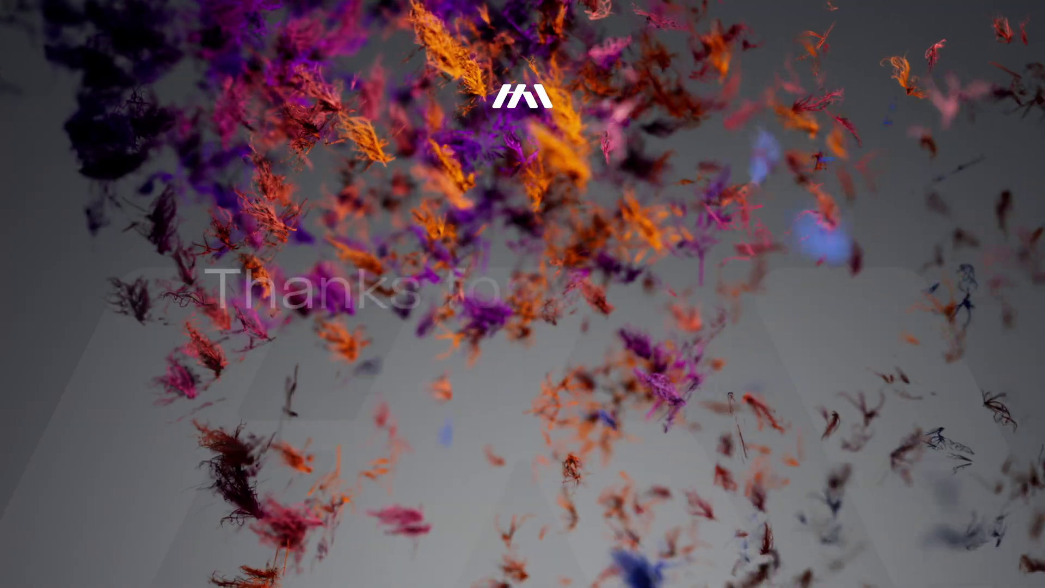